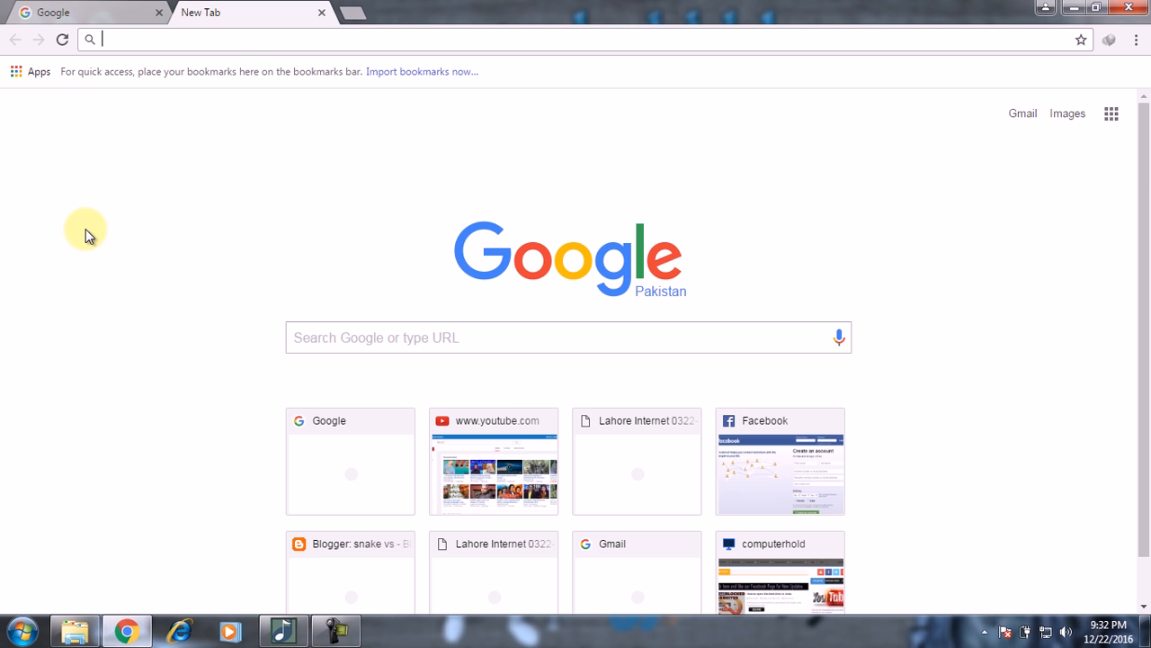
# Step: Load computerhold.blogspot.com and restore the browser window
pyautogui.write('computerhold.blogspot.com')
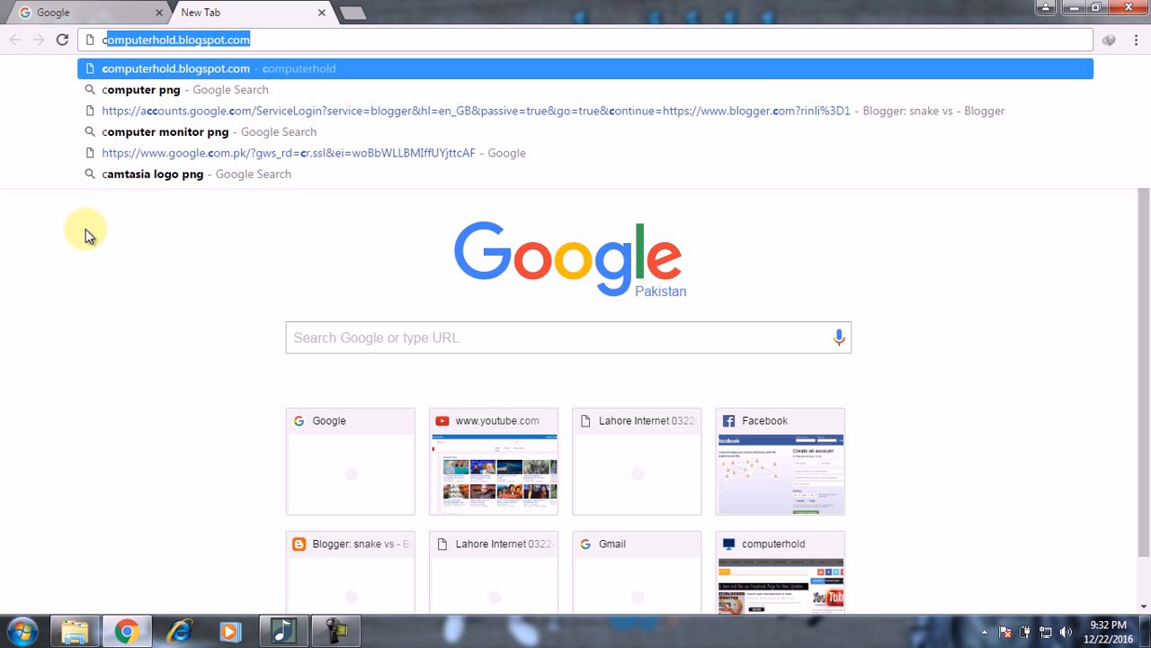
pyautogui.press('Return')
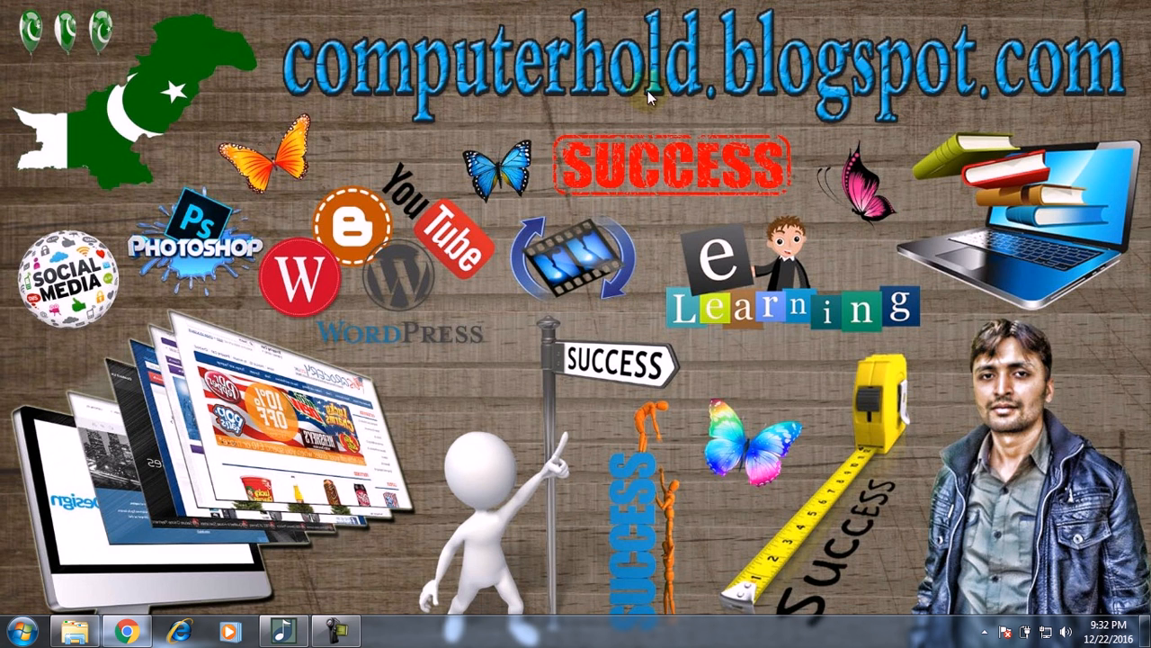
pyautogui.click(124, 631)
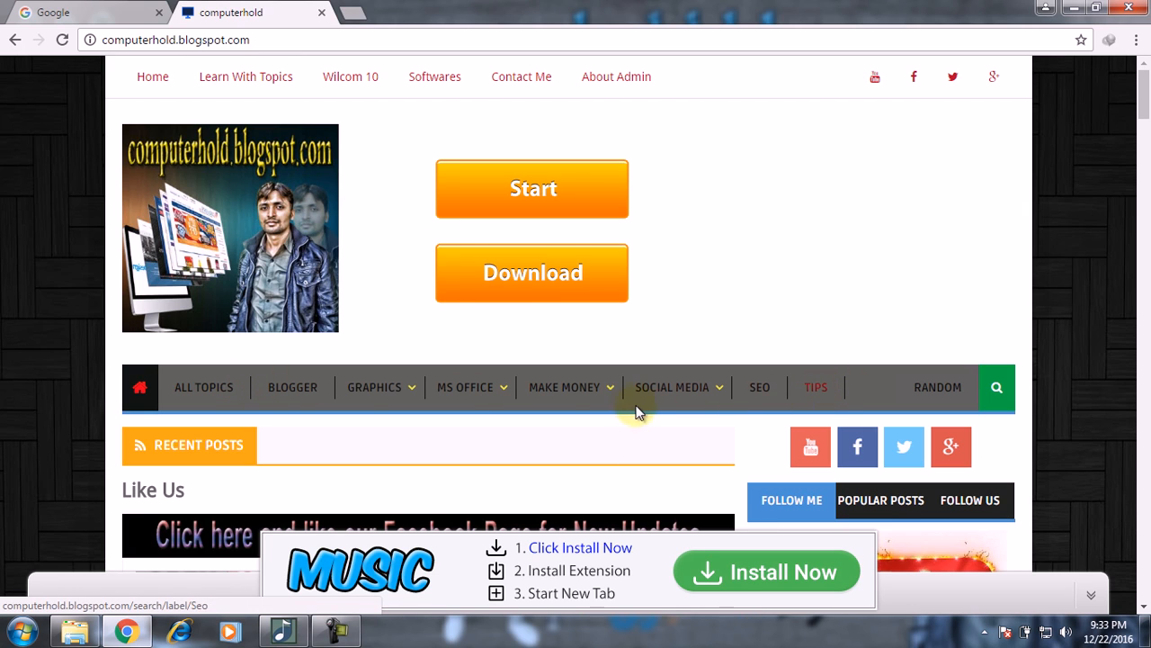
# Step: Open the Learn by Topics page and scroll through its topic icons
pyautogui.moveTo(632, 410)
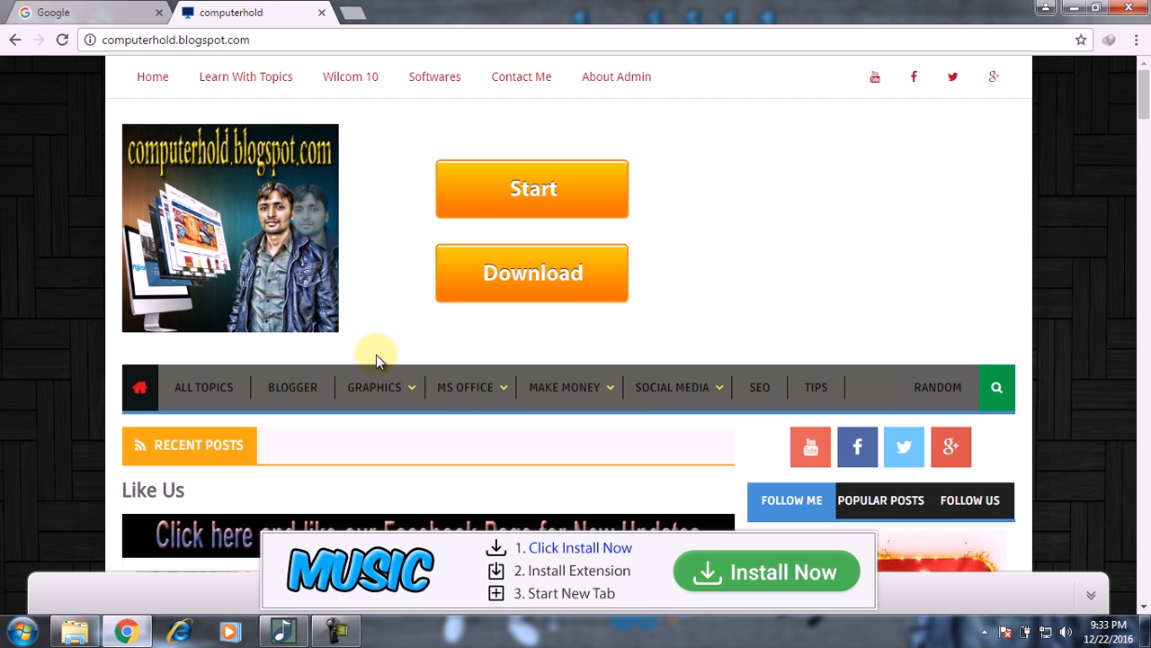
pyautogui.click(241, 78)
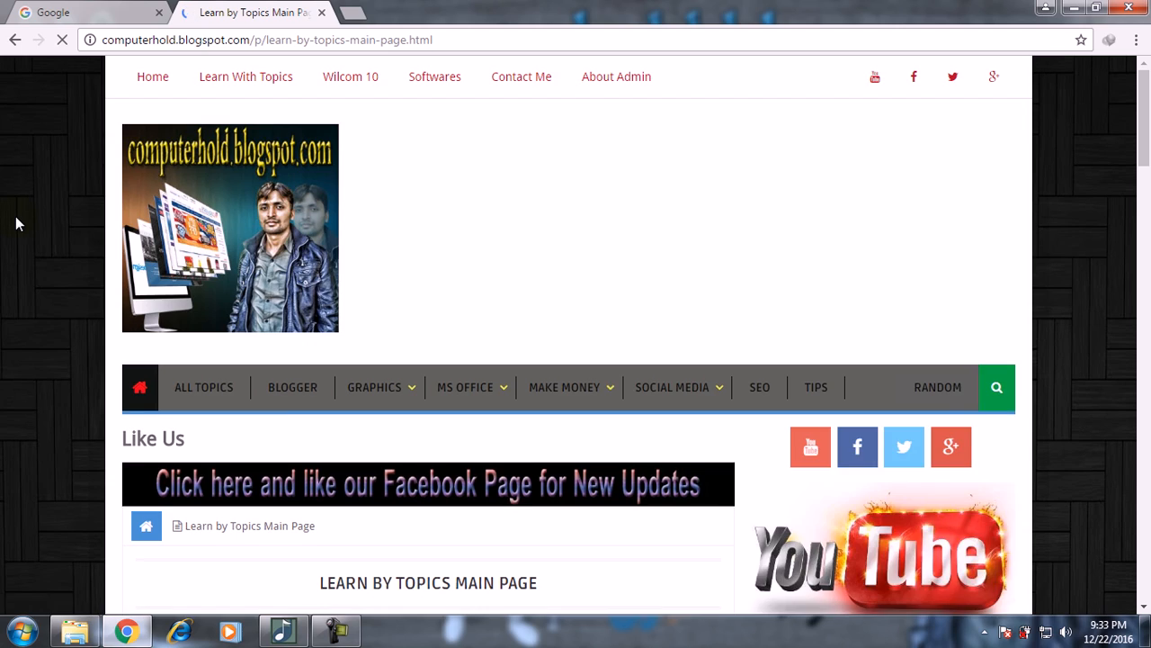
pyautogui.scroll(-5, 16, 216)
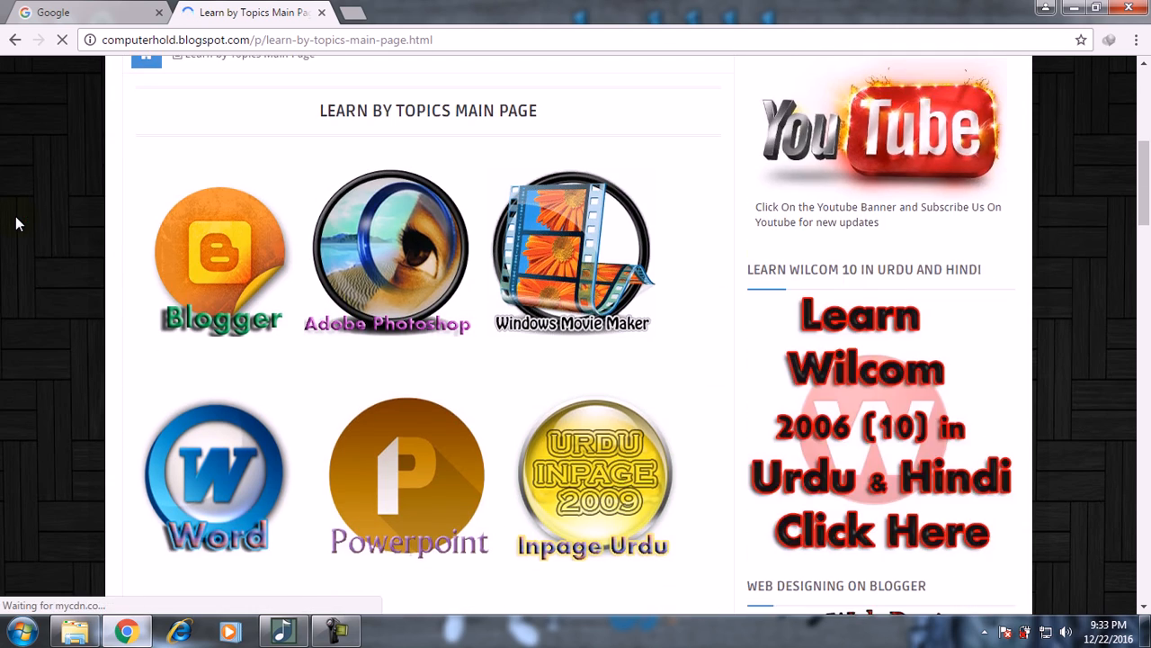
pyautogui.scroll(-5, 15, 223)
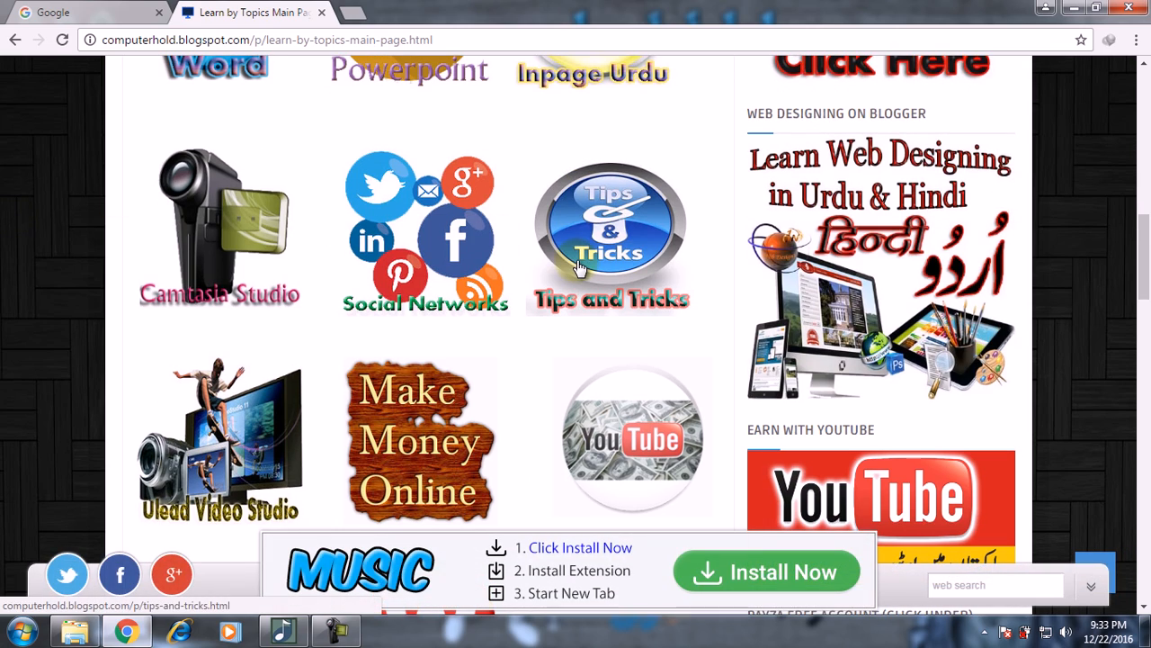
# Step: Browse the Tips and Tricks links and open 'How To Create Gmail Account and Use'
pyautogui.click(624, 249)
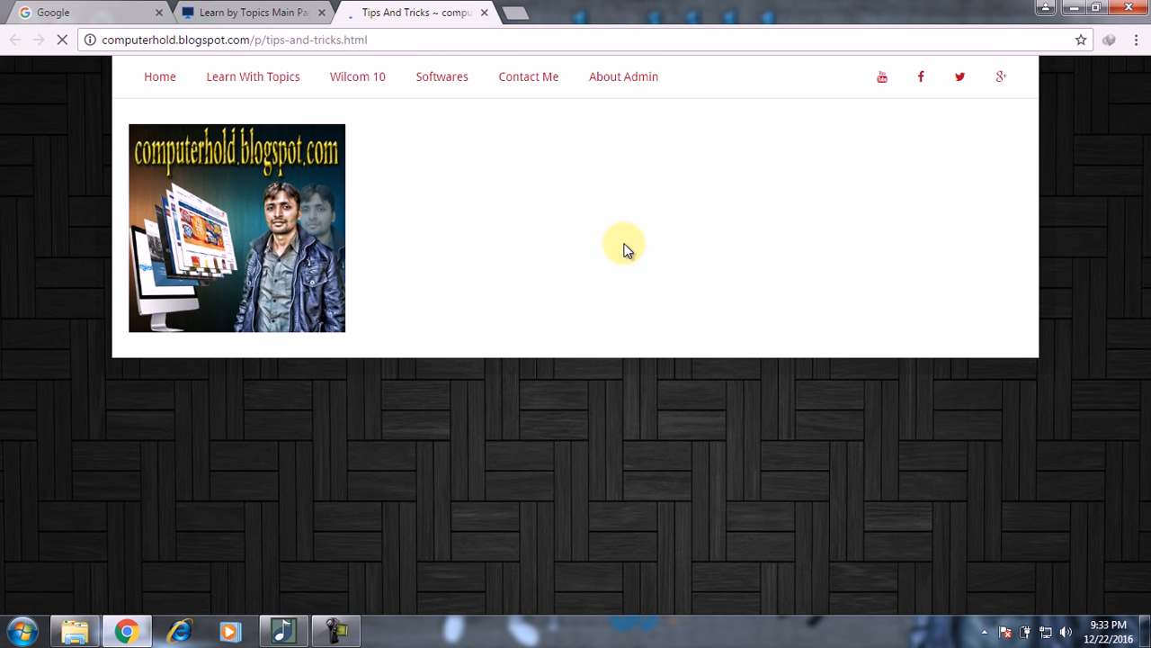
pyautogui.scroll(-10, 627, 249)
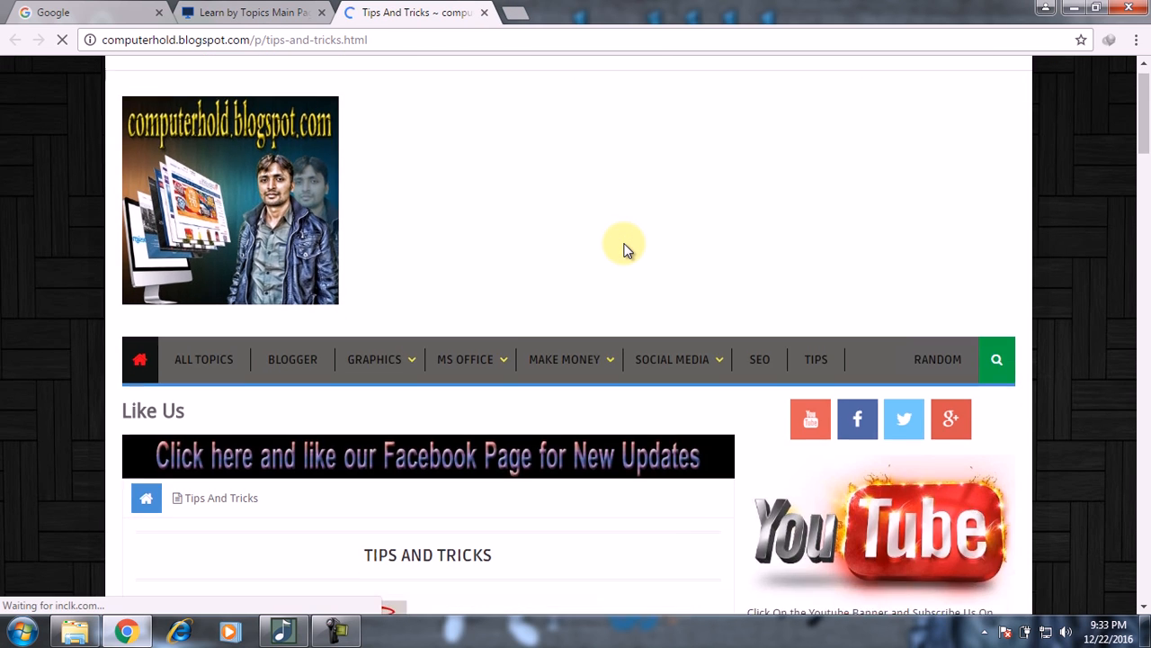
pyautogui.scroll(-1, 627, 249)
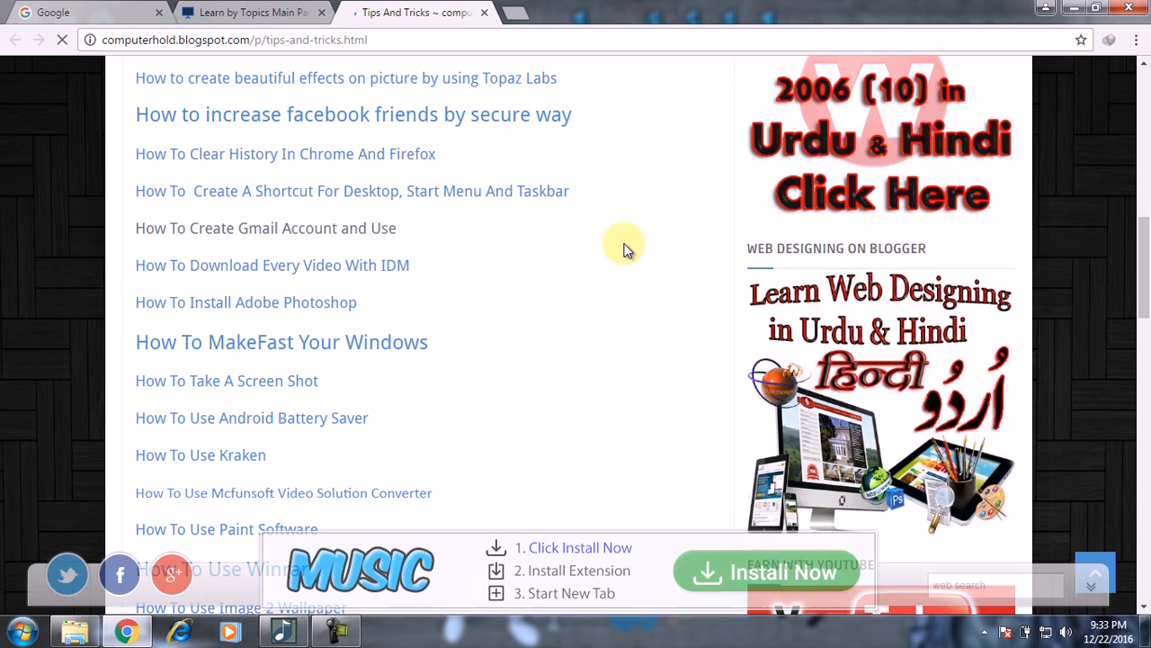
pyautogui.scroll(-5, 497, 264)
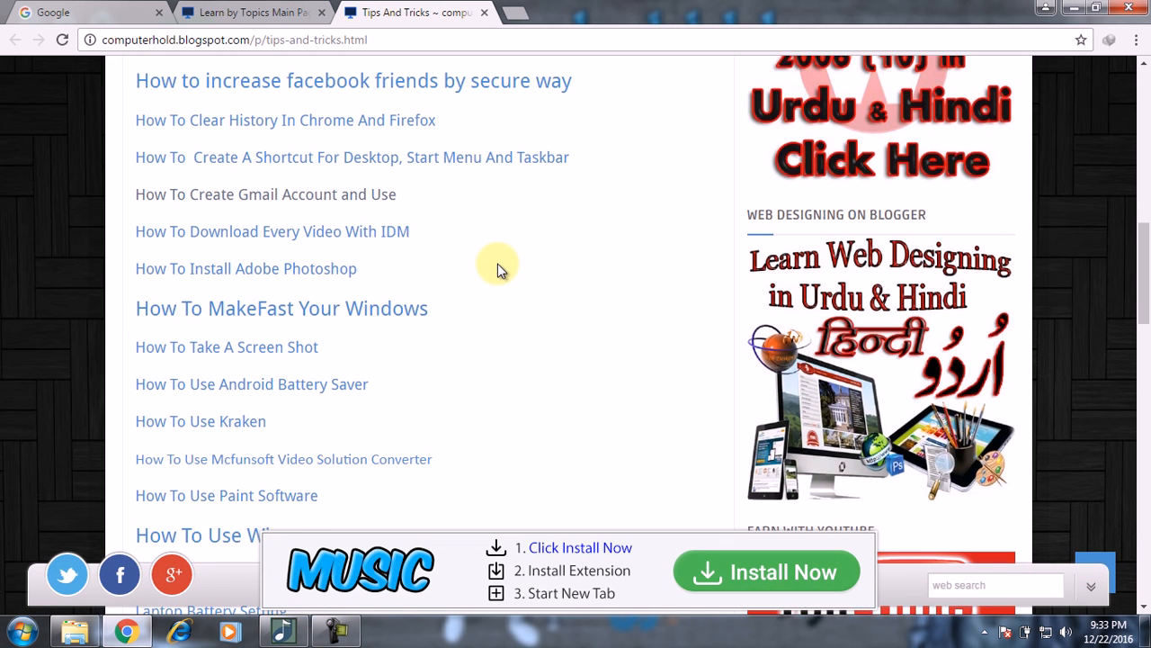
pyautogui.scroll(-3, 497, 264)
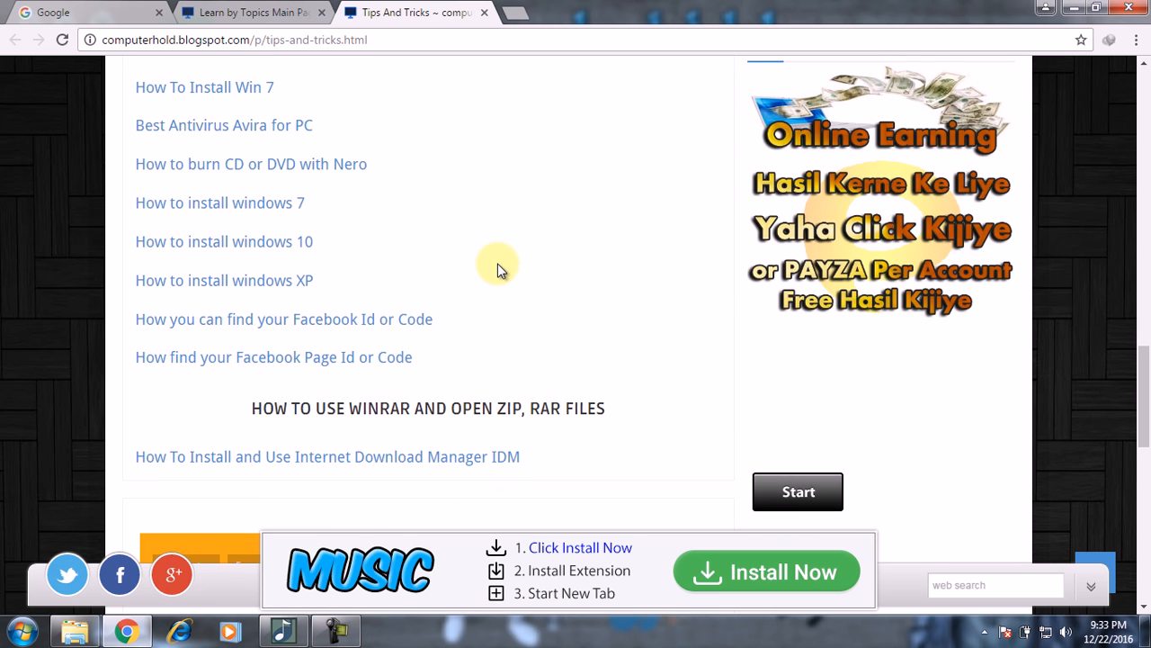
pyautogui.scroll(1, 498, 264)
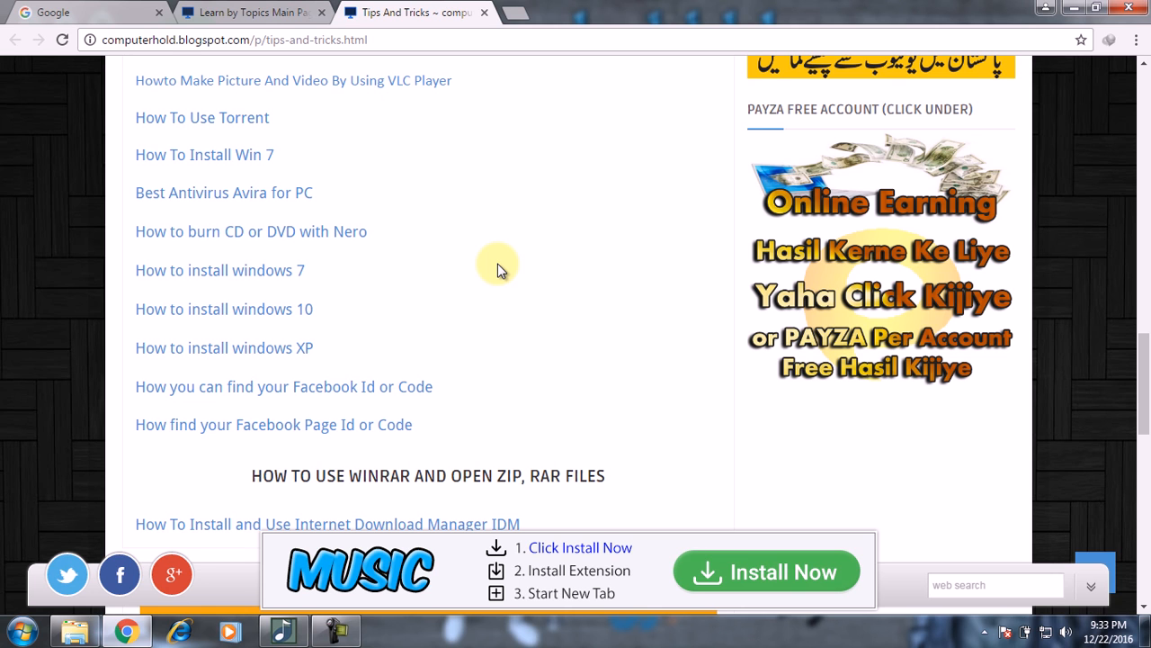
pyautogui.scroll(2, 497, 263)
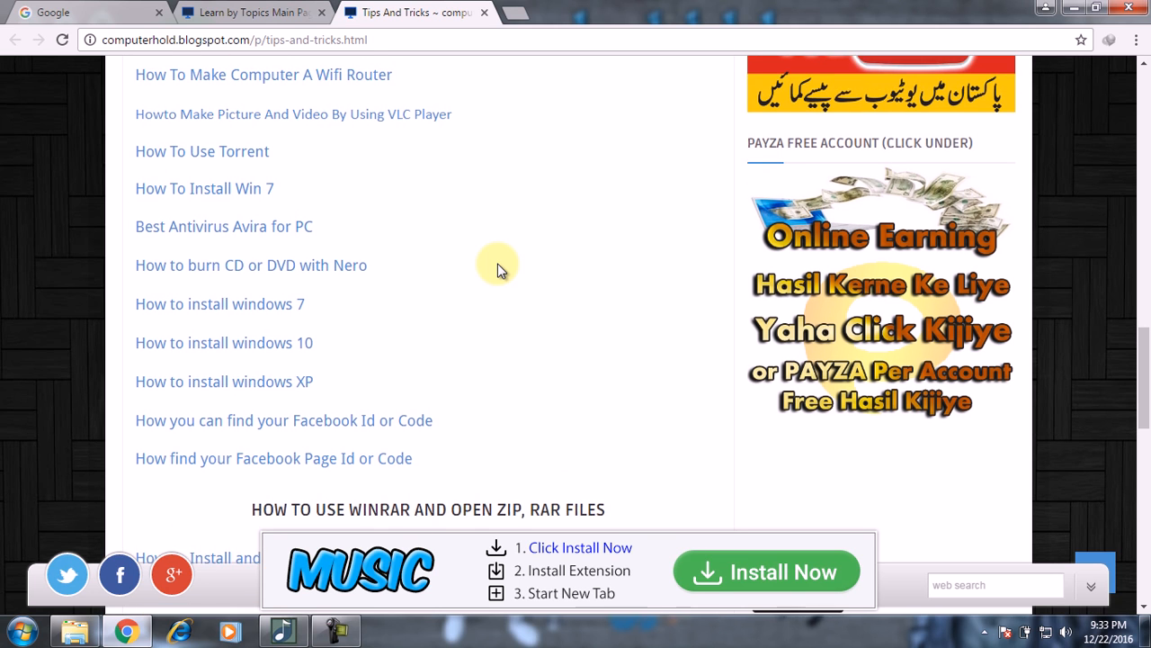
pyautogui.scroll(4, 497, 264)
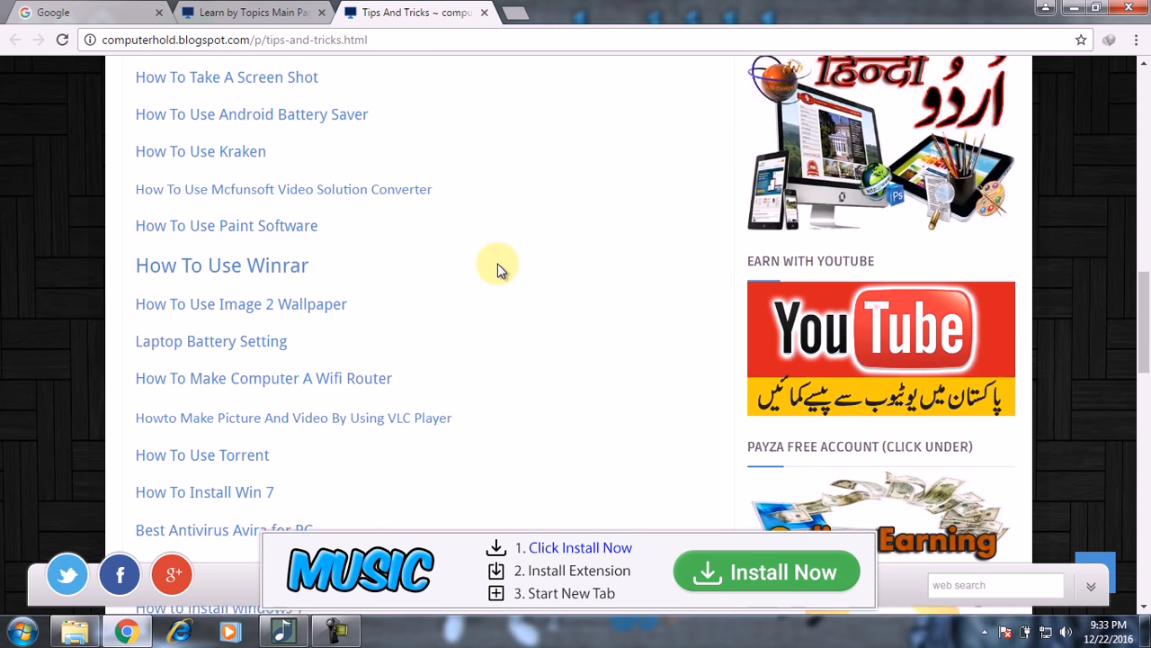
pyautogui.scroll(2, 497, 264)
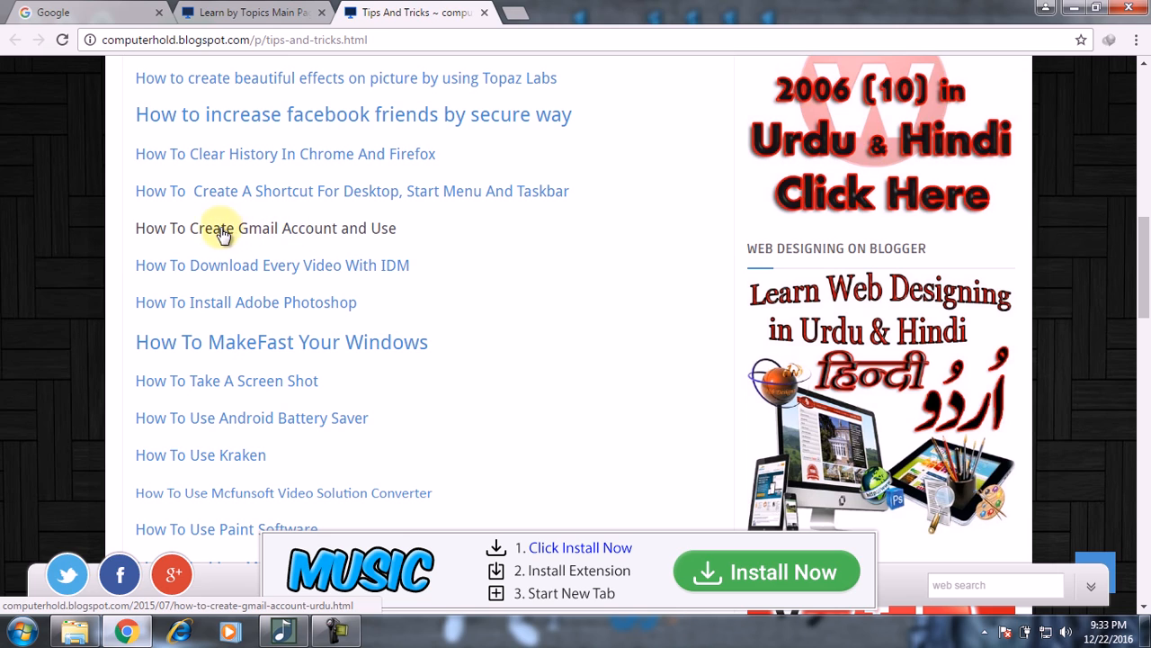
pyautogui.click(323, 231)
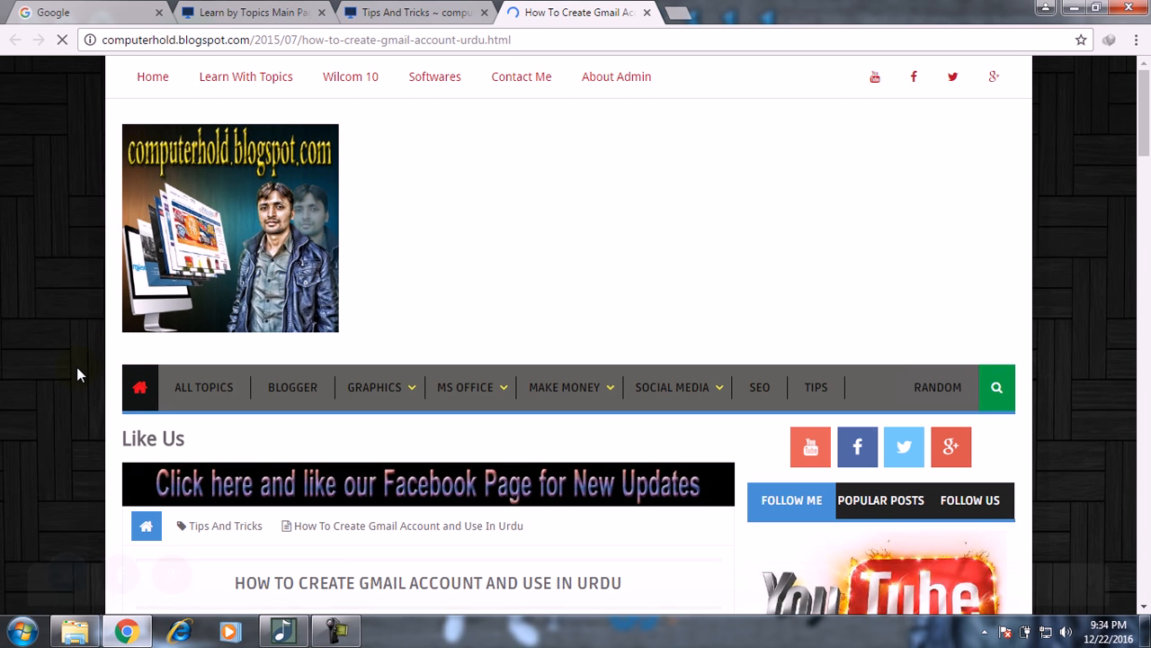
# Step: Scroll down through the Gmail account tutorial post
pyautogui.scroll(-1, 76, 367)
pyautogui.scroll(-3, 76, 367)
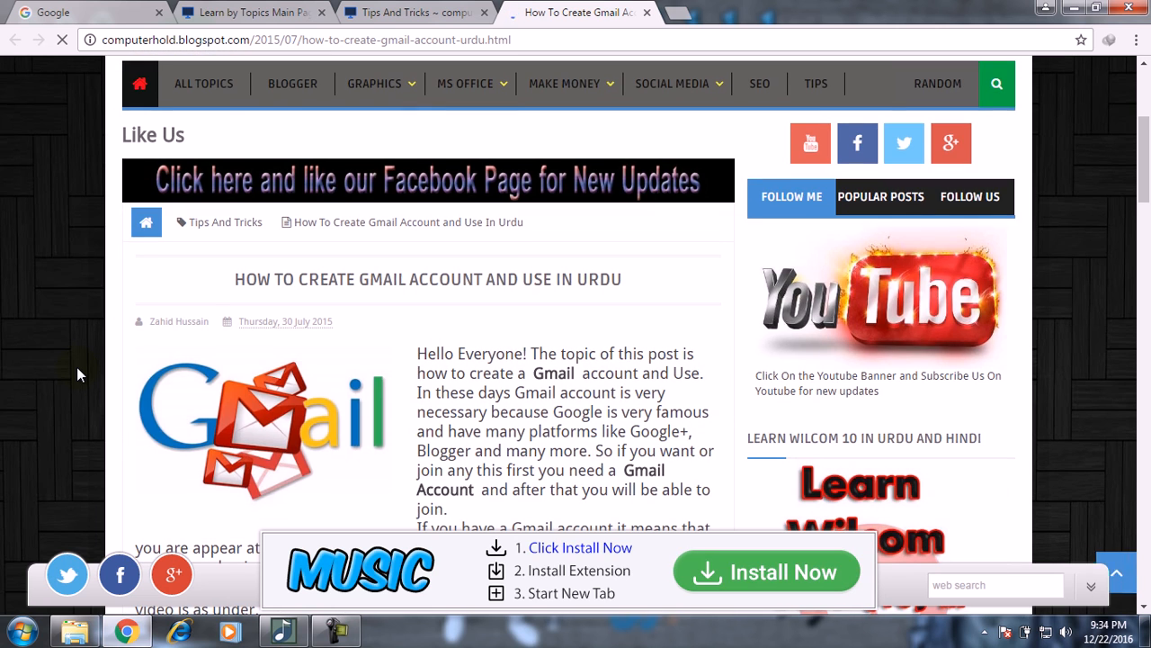
pyautogui.scroll(-1, 76, 375)
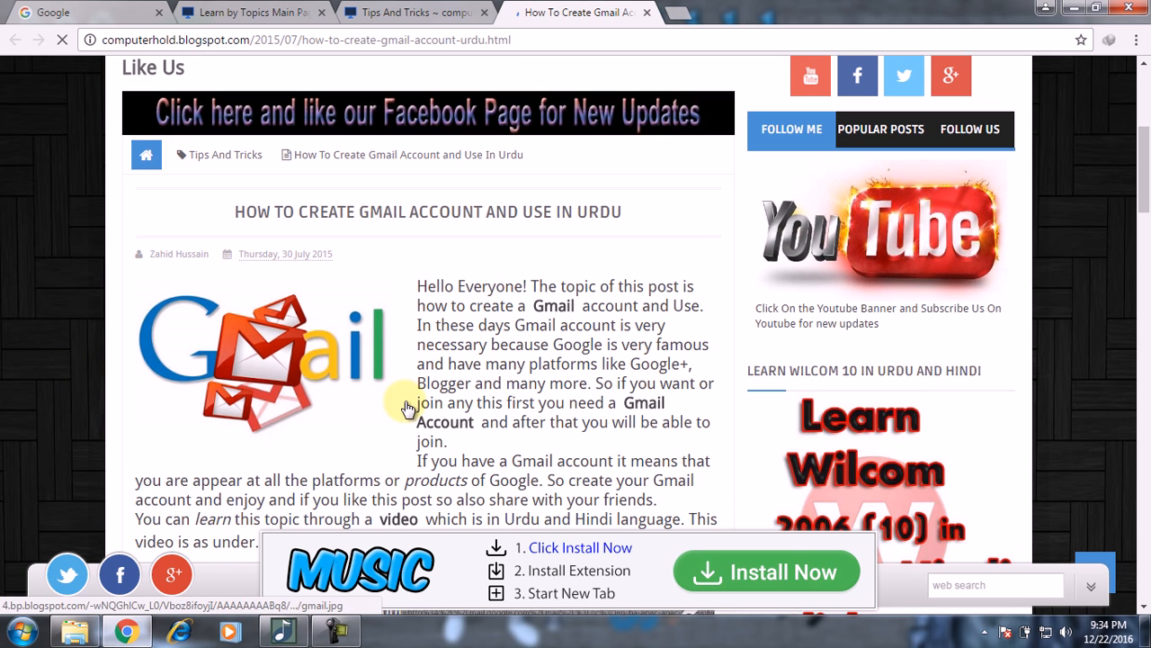
# Step: Close the Learn by Topics, Tips And Tricks and Gmail tutorial tabs
pyautogui.click(321, 13)
pyautogui.click(321, 13)
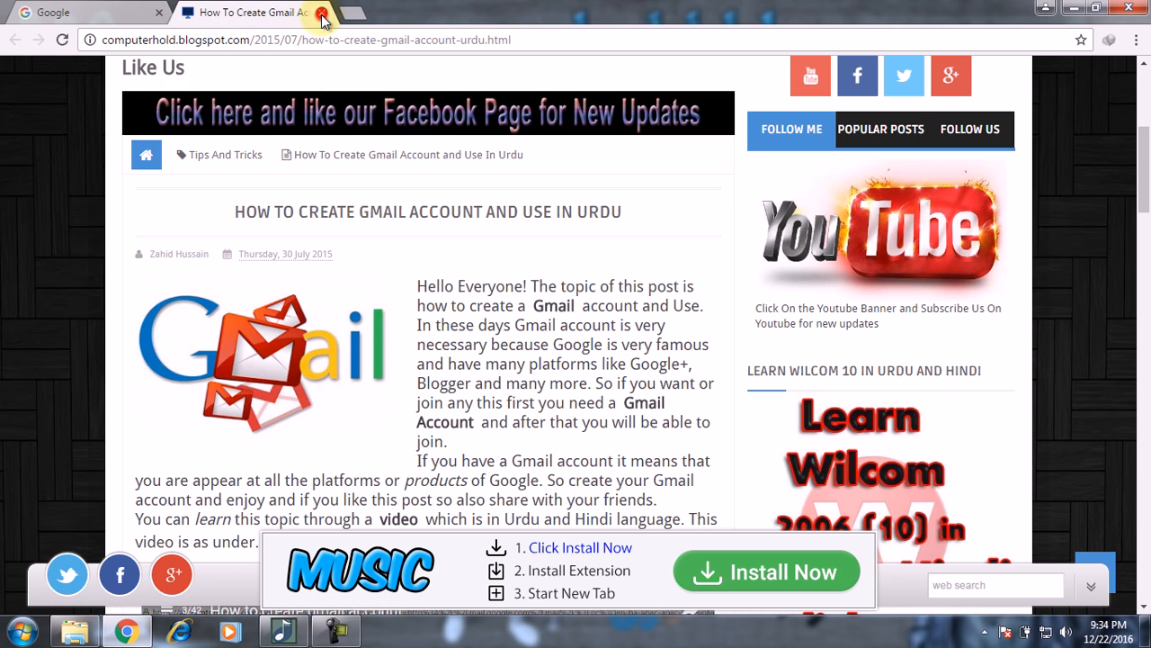
pyautogui.click(321, 13)
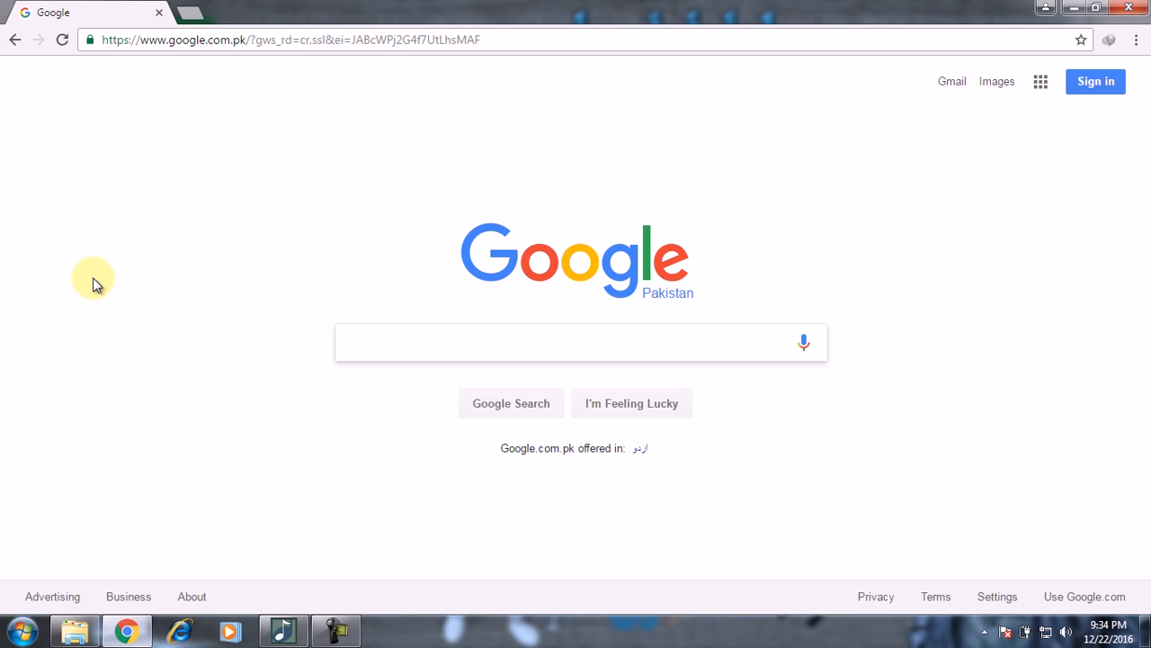
# Step: Go through Sign in to the Choose an account page and choose Add account
pyautogui.click(1099, 82)
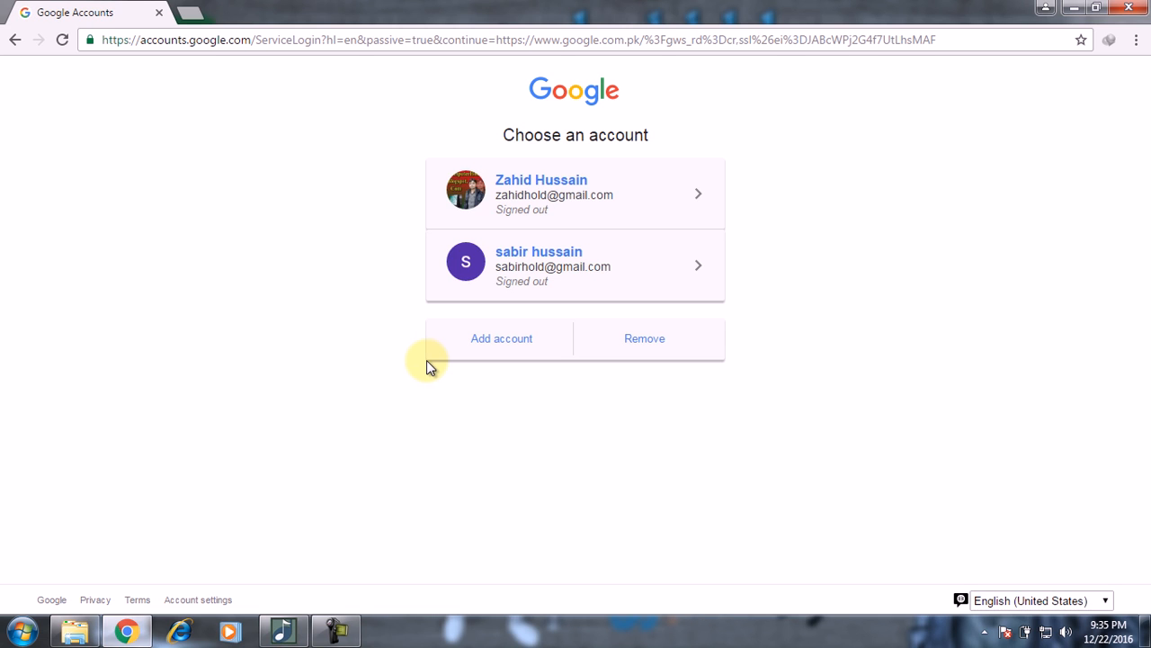
pyautogui.click(14, 41)
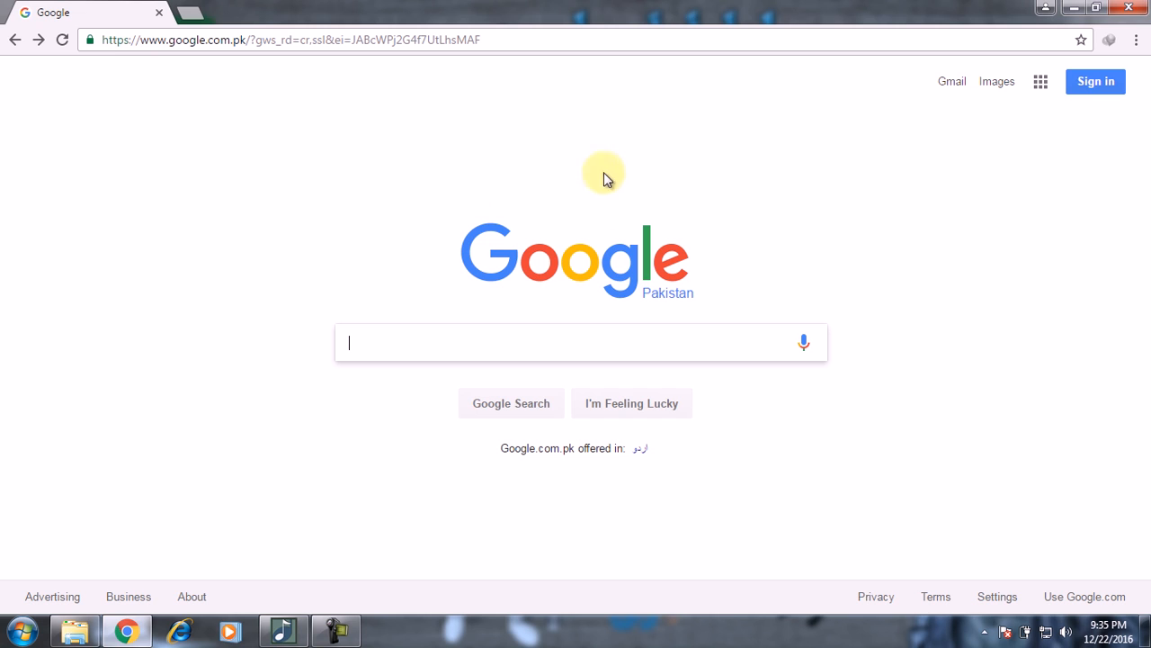
pyautogui.click(1098, 83)
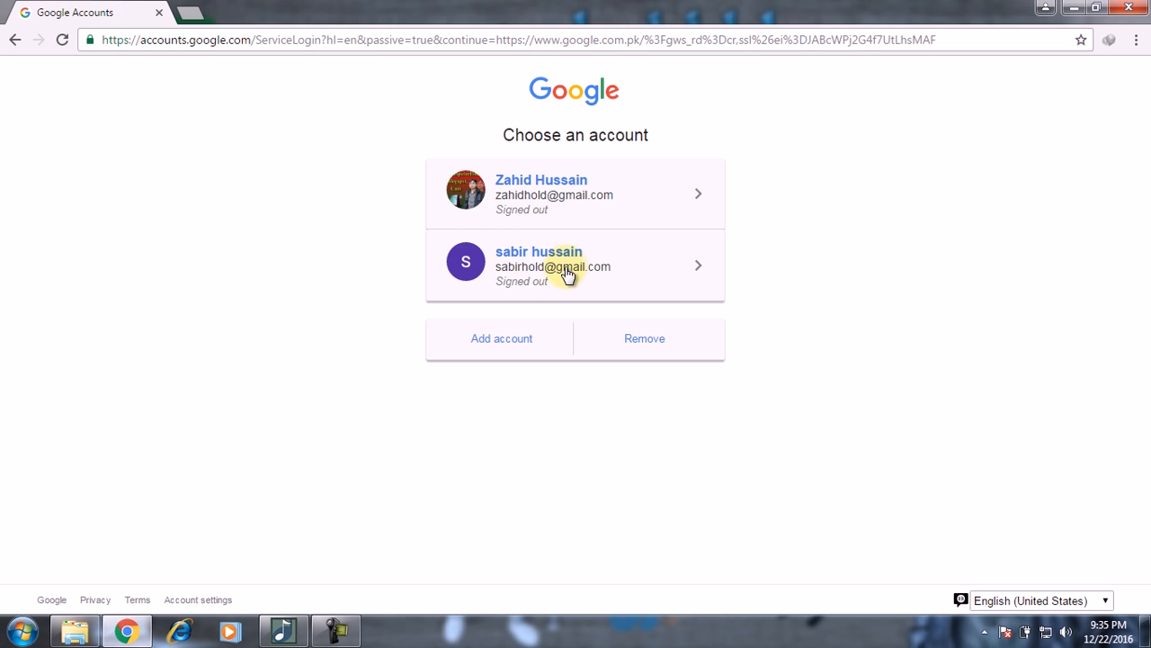
pyautogui.click(518, 340)
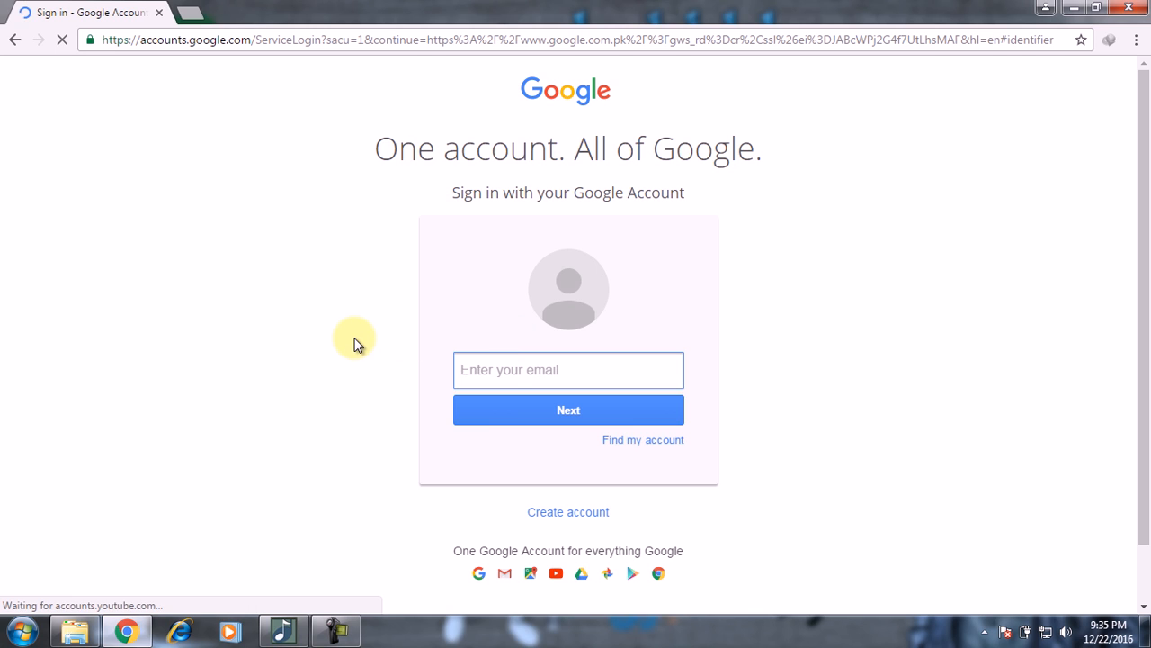
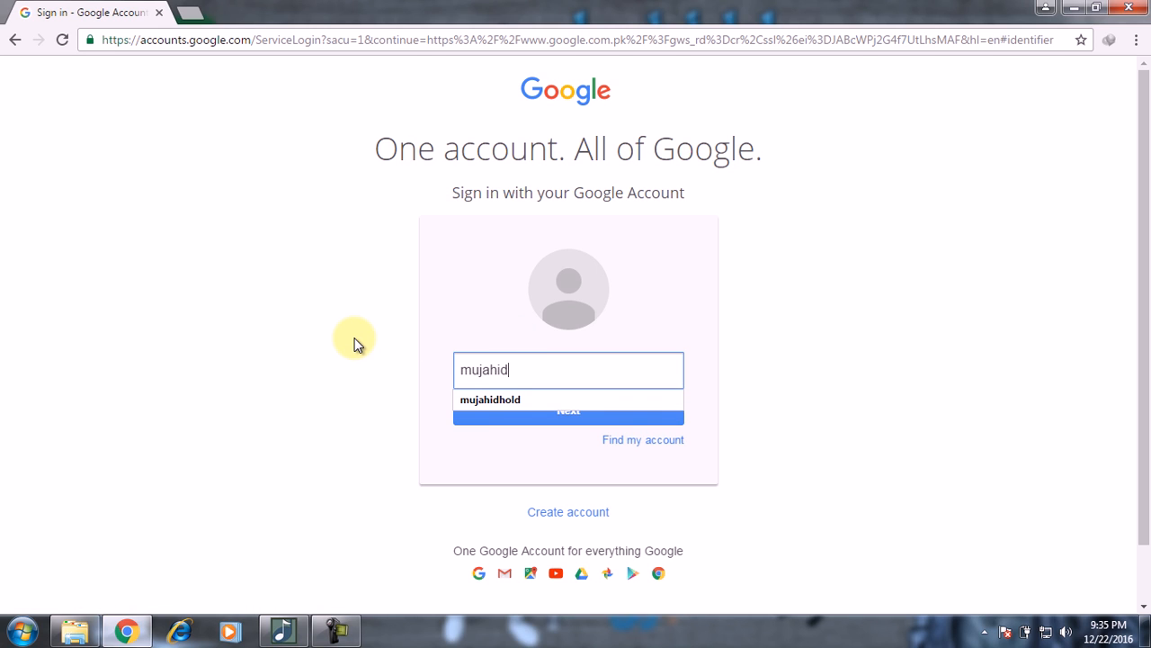
# Step: Enter the second account's e-mail address and password to sign in
pyautogui.click(512, 399)
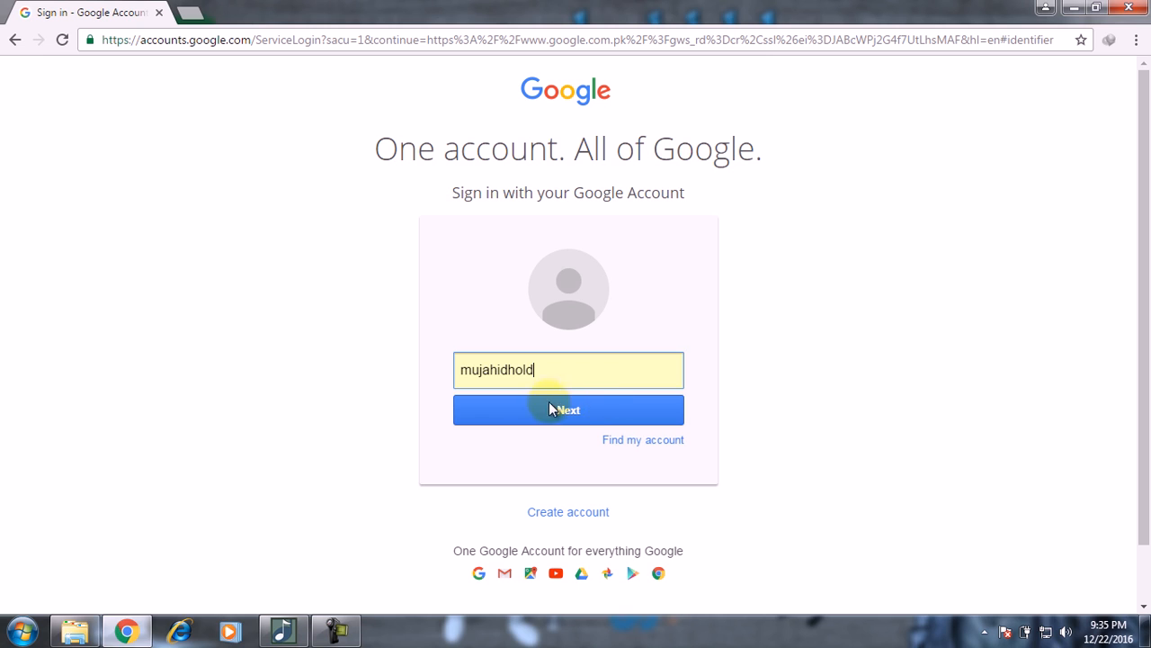
pyautogui.click(584, 409)
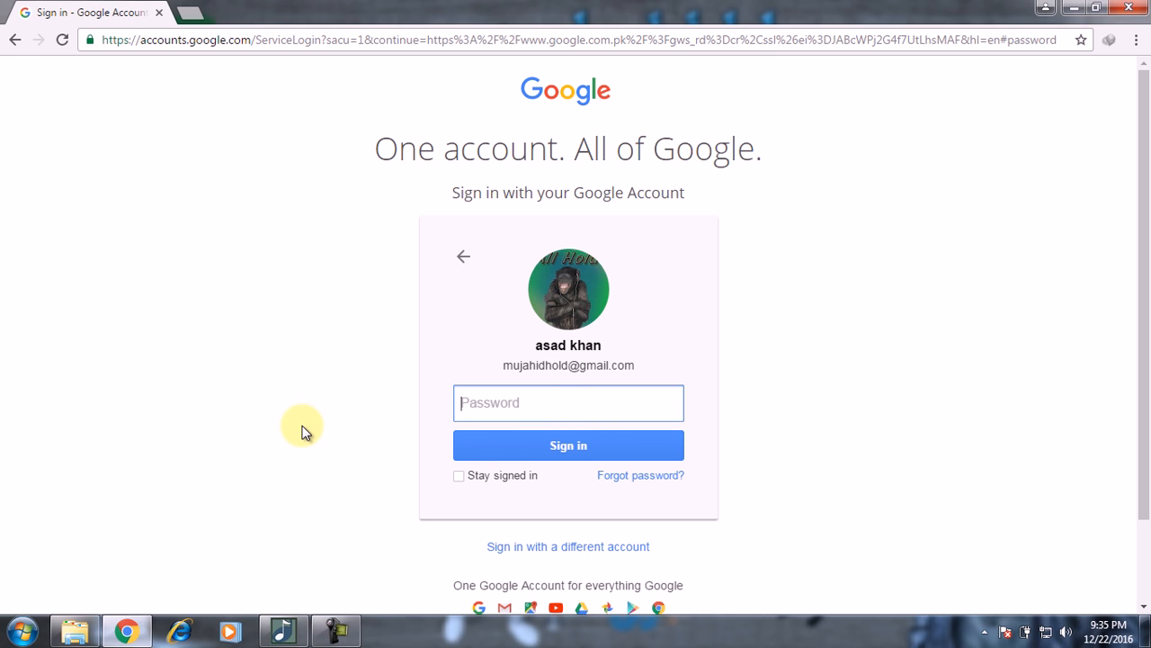
pyautogui.write('***********')
pyautogui.press('Return')
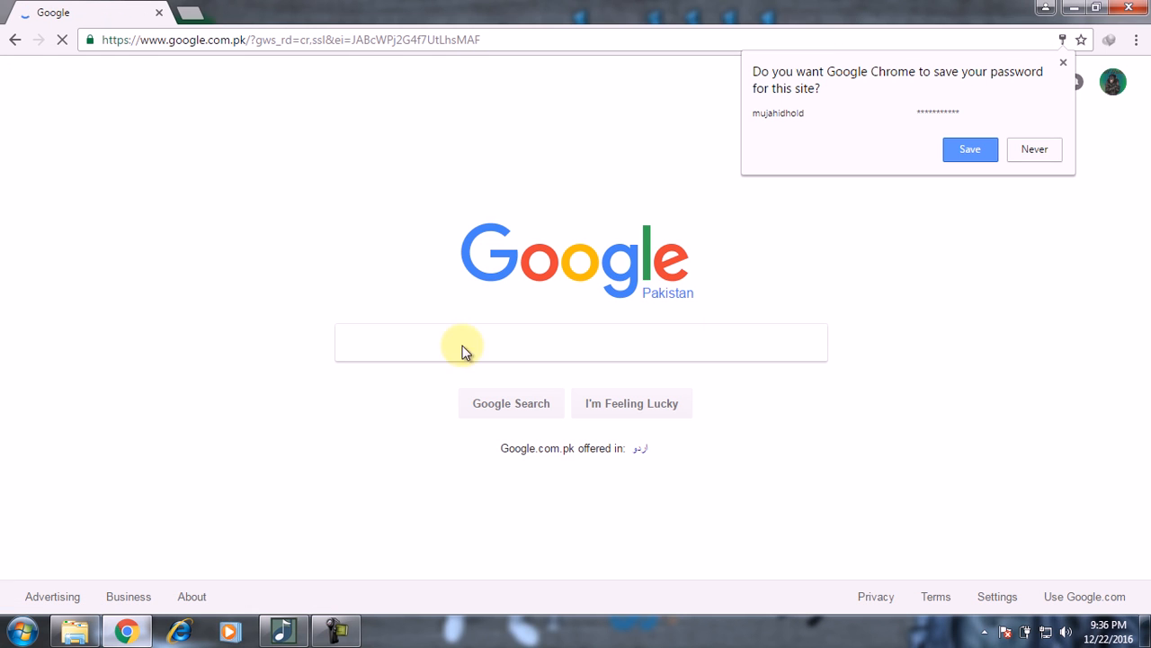
# Step: Decline saving the password, then open the Google apps panel and browse its More apps list
pyautogui.click(1064, 62)
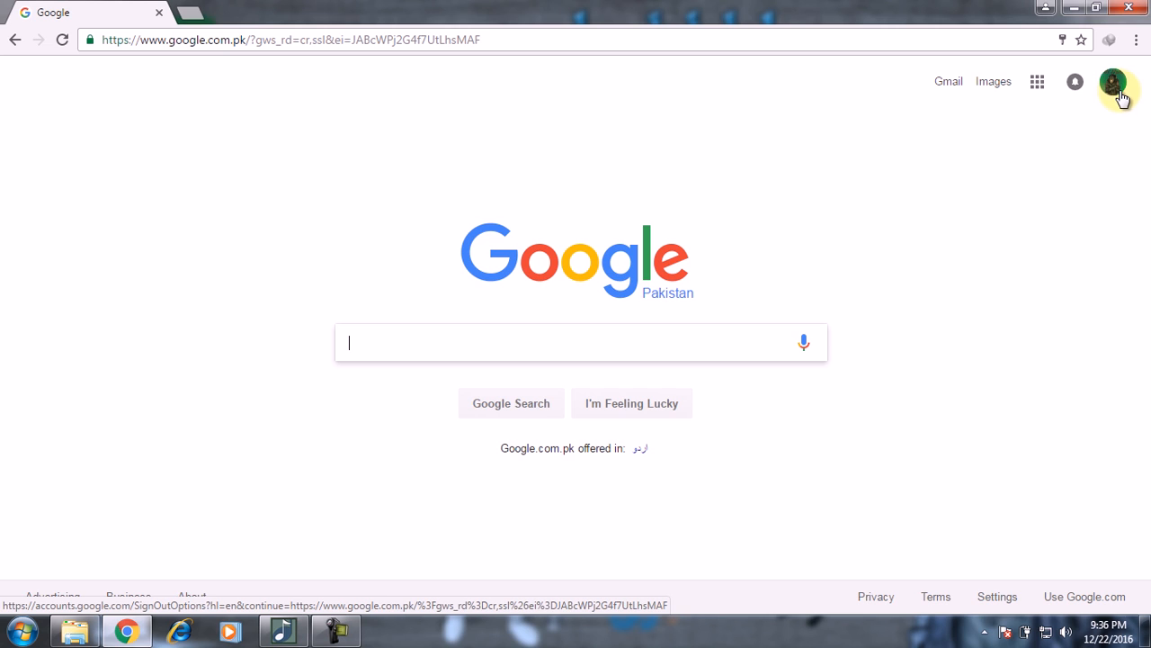
pyautogui.click(1039, 88)
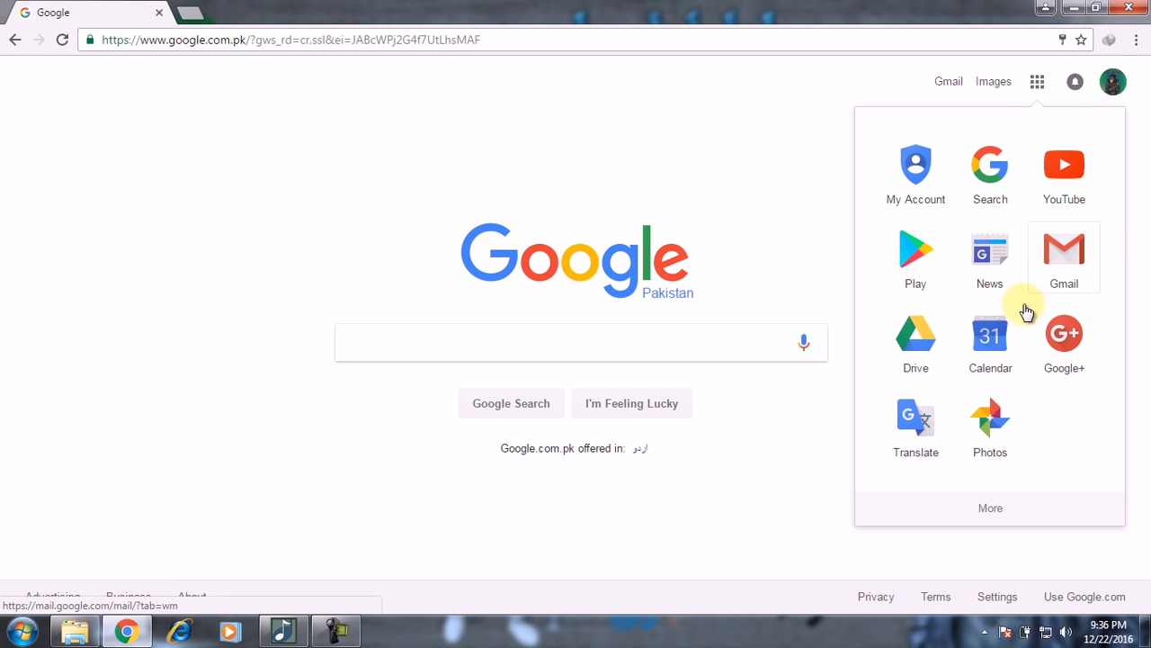
pyautogui.click(997, 509)
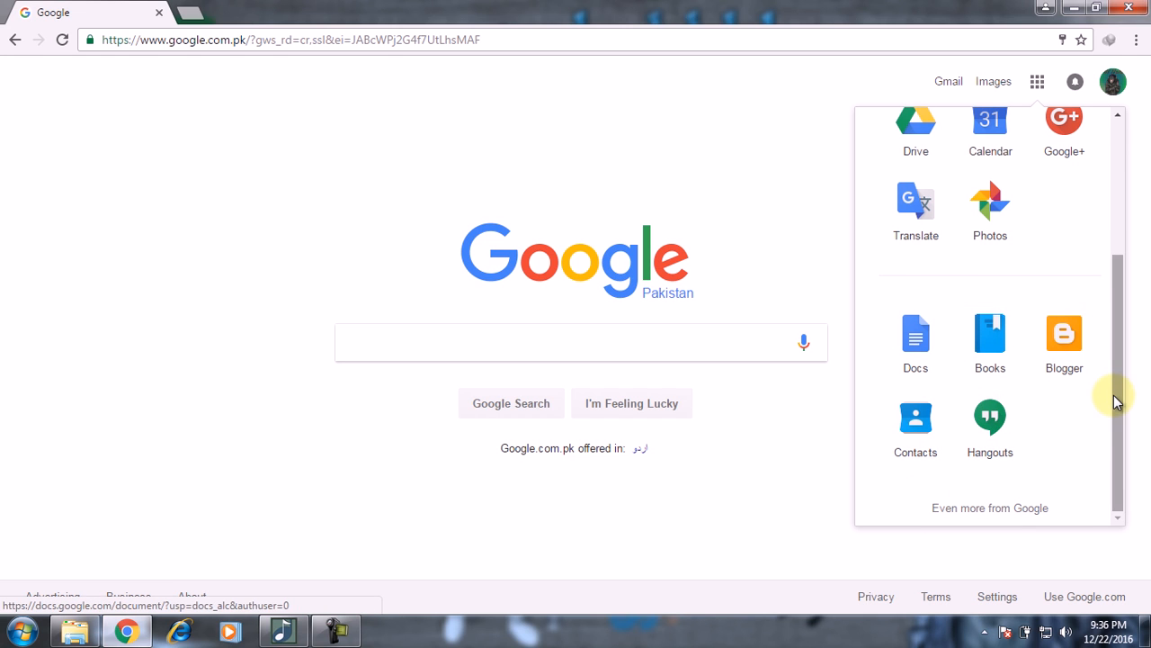
pyautogui.moveTo(1113, 402); pyautogui.dragTo(1116, 228)
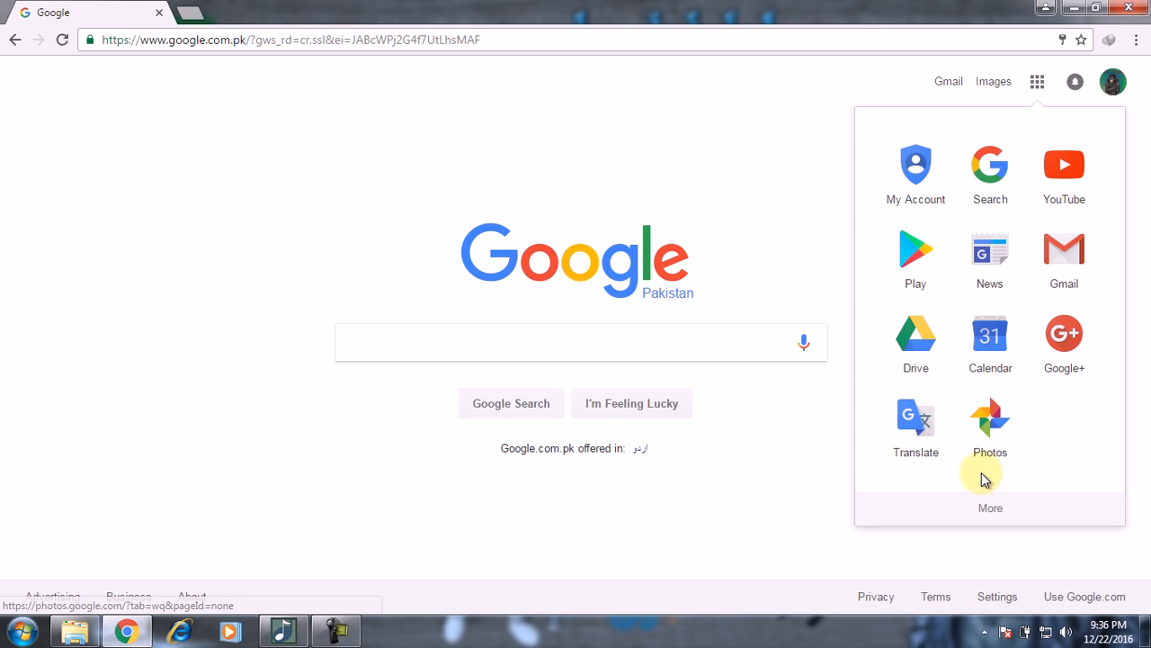
pyautogui.click(994, 507)
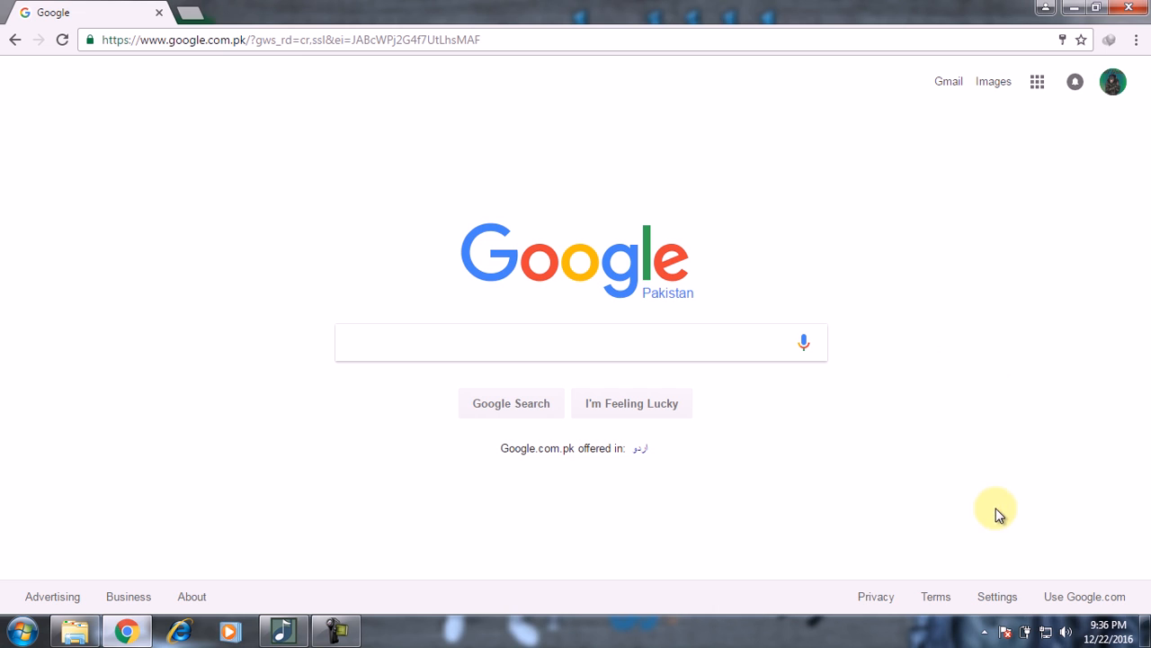
pyautogui.click(1039, 81)
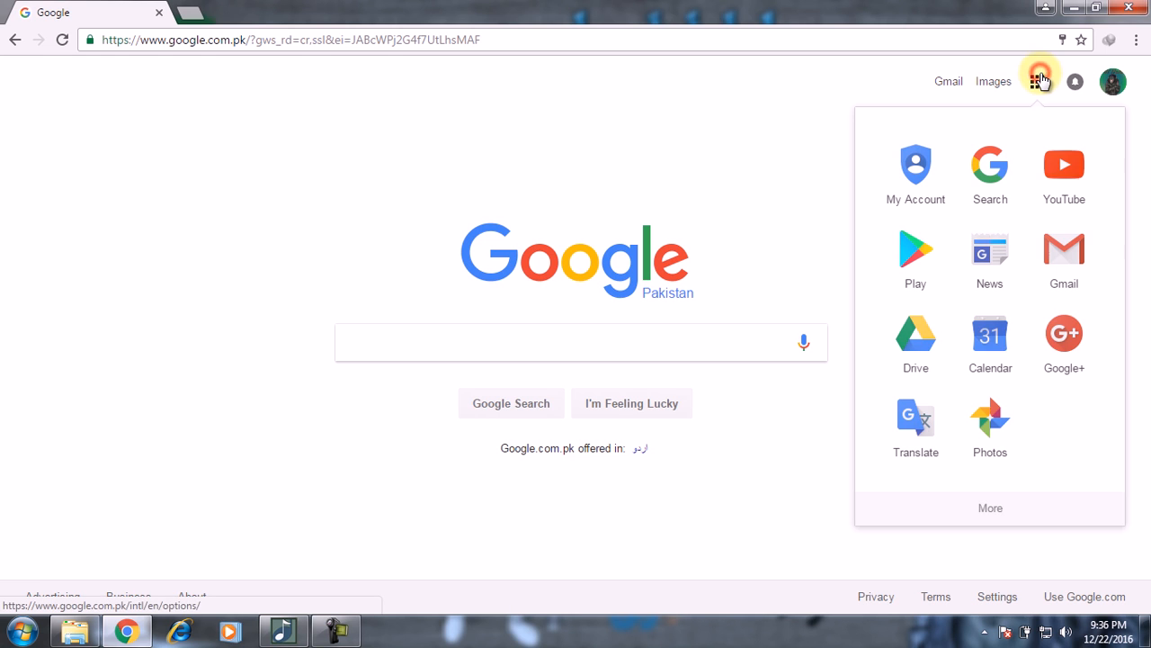
pyautogui.click(992, 511)
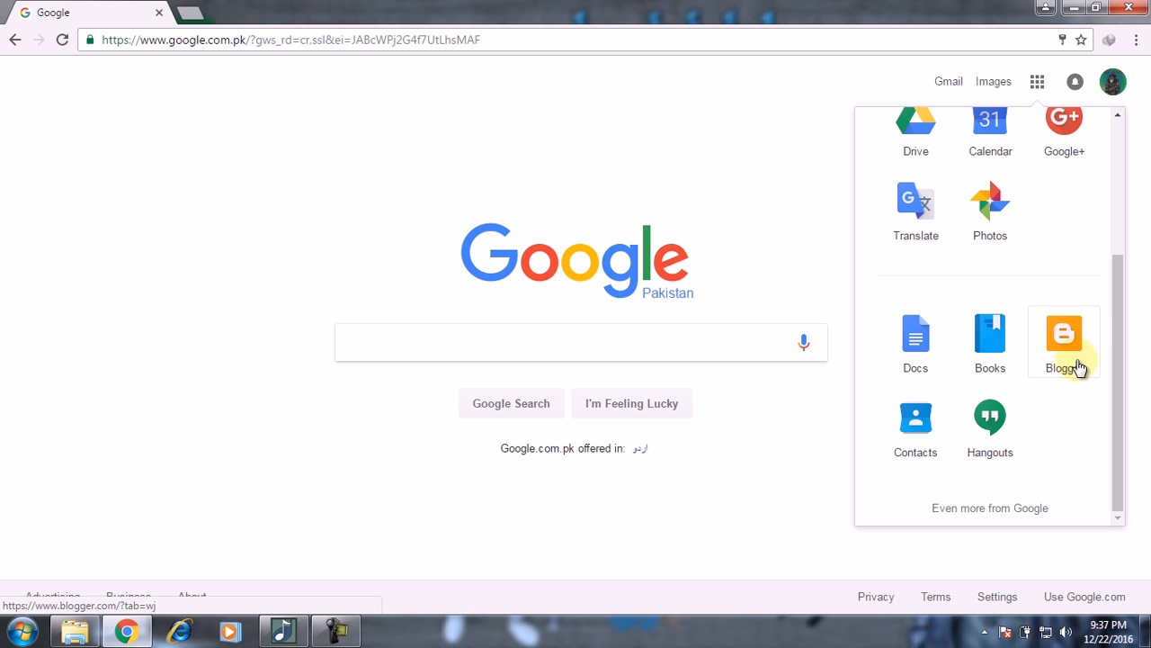
pyautogui.moveTo(1116, 352); pyautogui.dragTo(1124, 180)
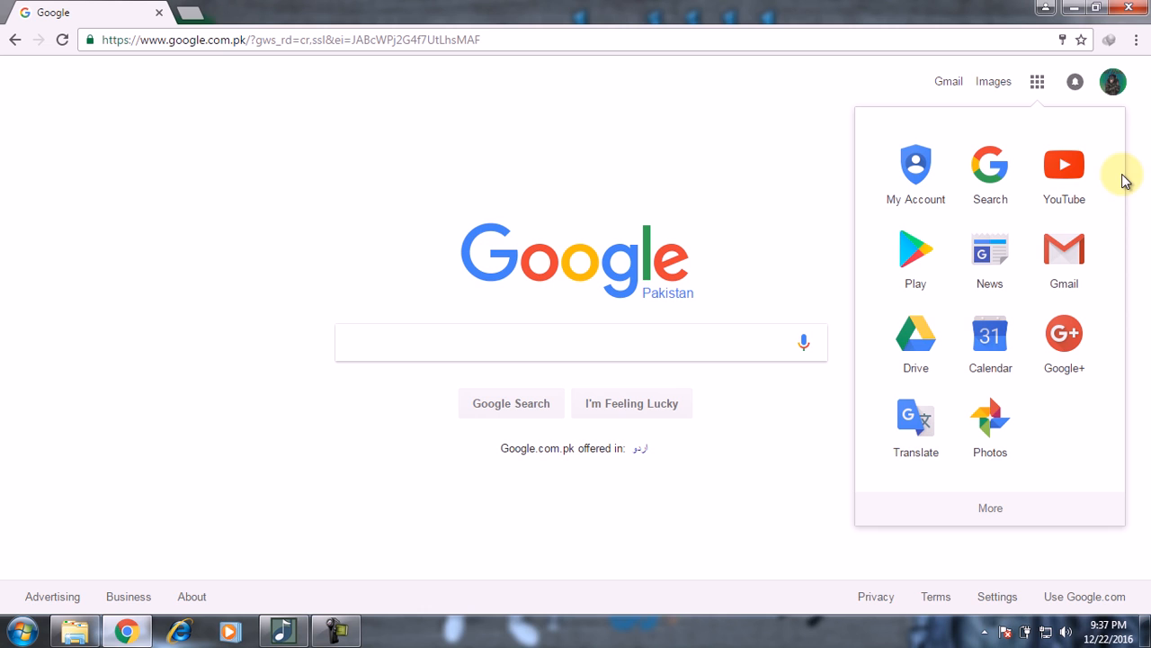
# Step: Open Gmail at gmail.com in a new tab, close the first inbox tab, and start a new message
pyautogui.click(1064, 252)
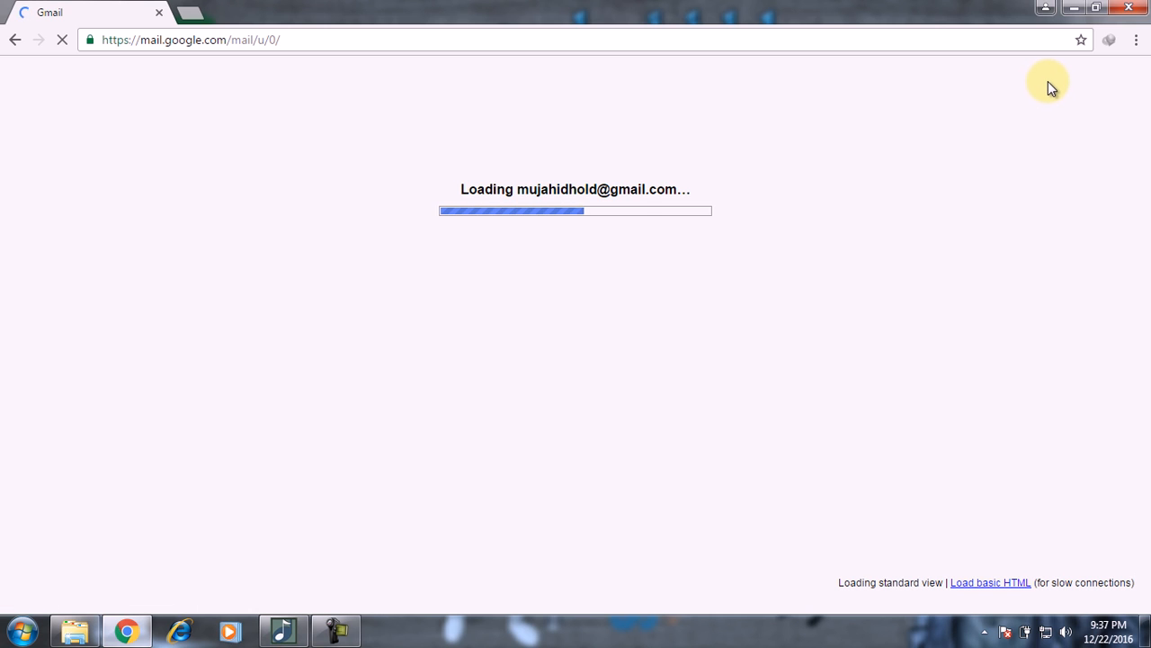
pyautogui.click(190, 14)
pyautogui.write('gmail.com')
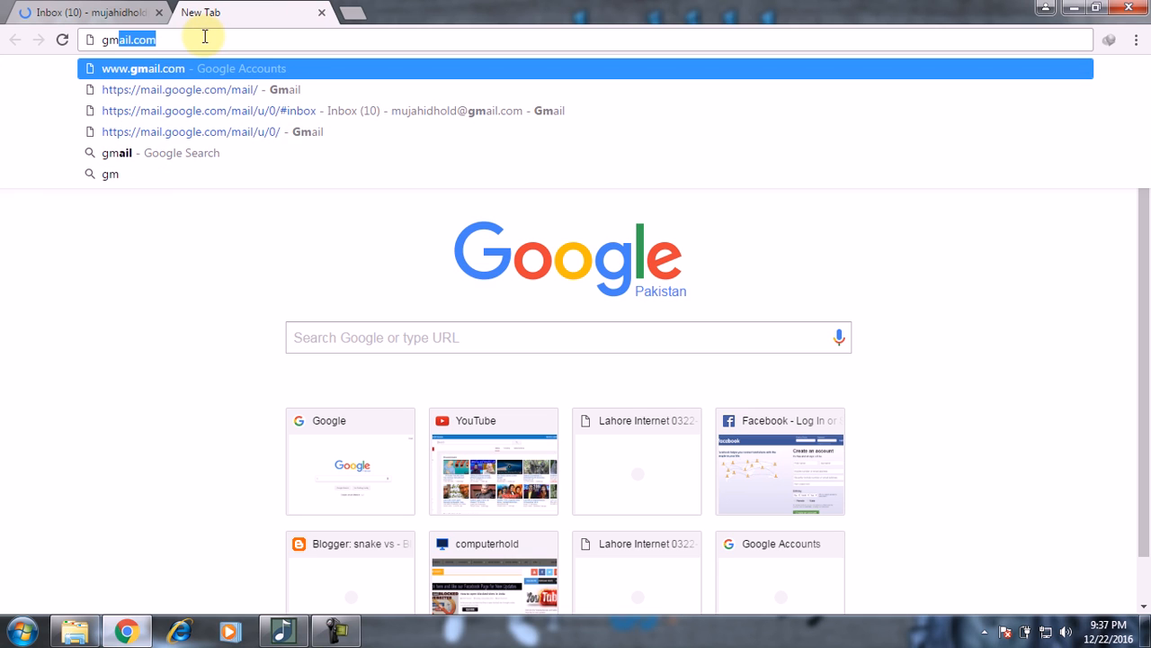
pyautogui.click(206, 37)
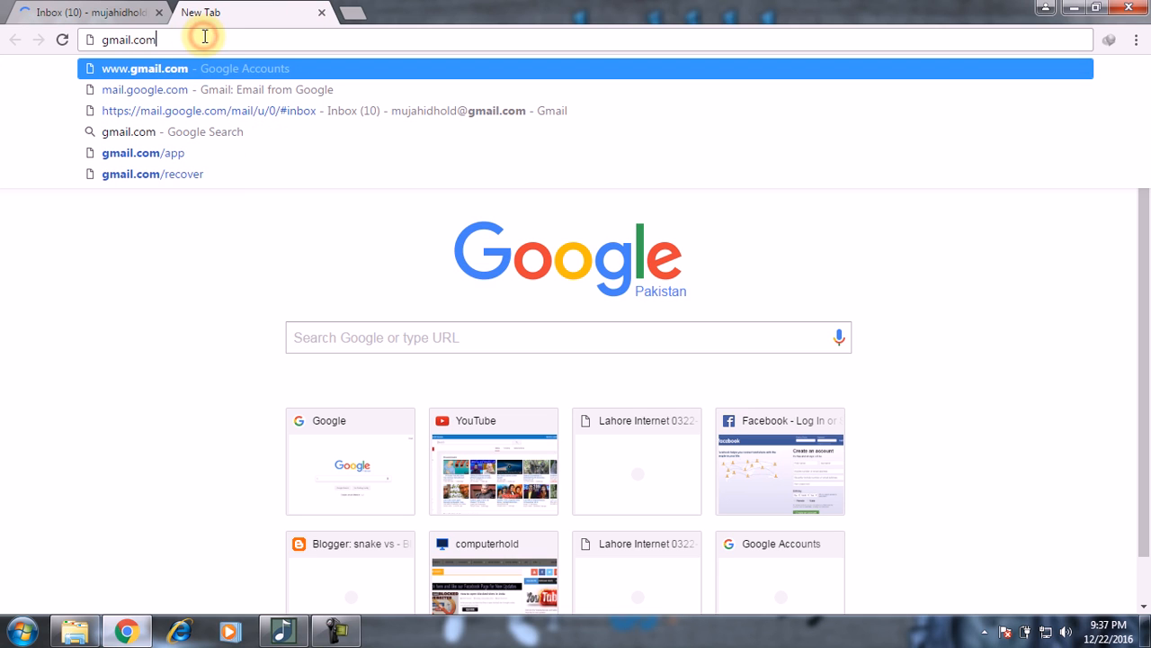
pyautogui.press('Return')
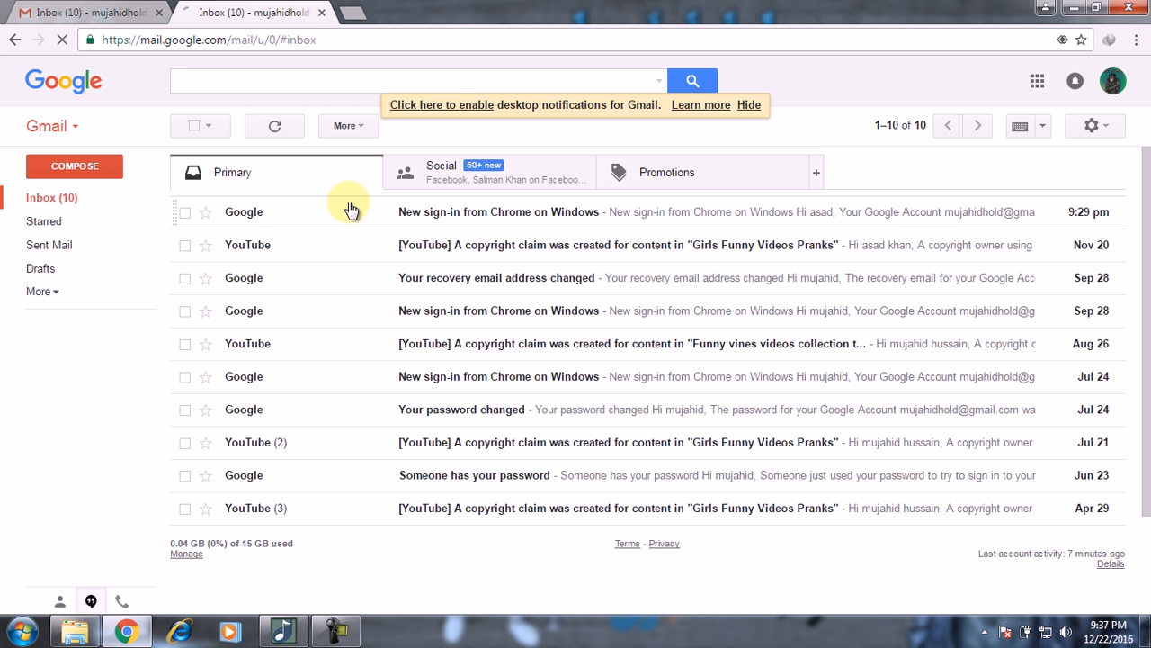
pyautogui.click(159, 12)
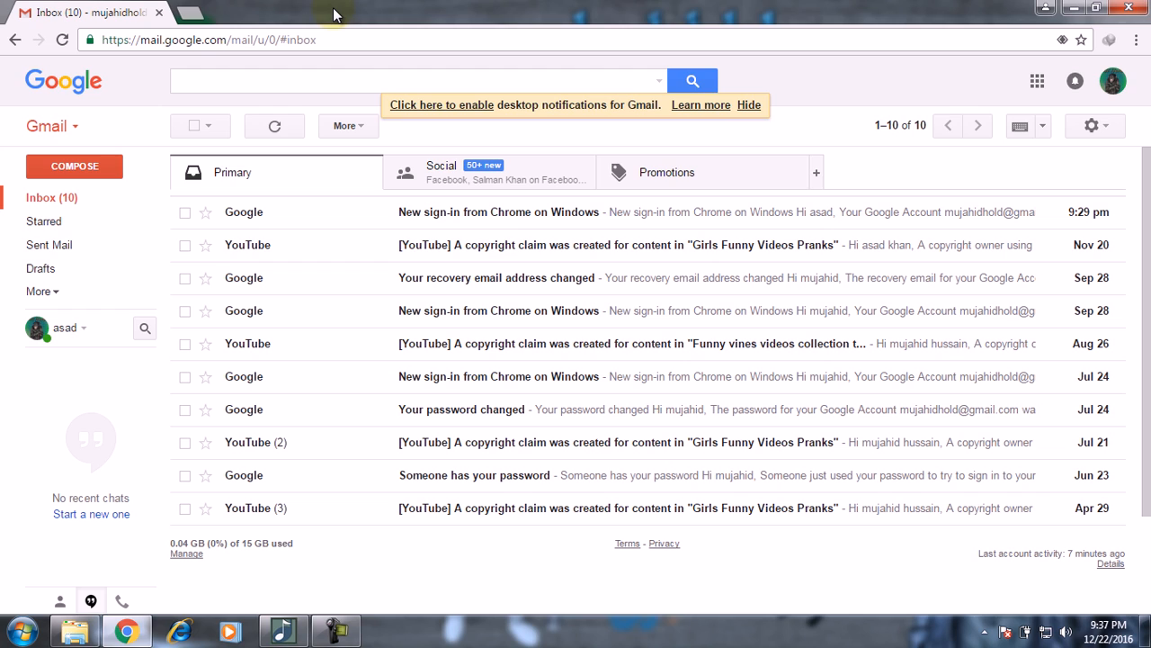
pyautogui.click(543, 163)
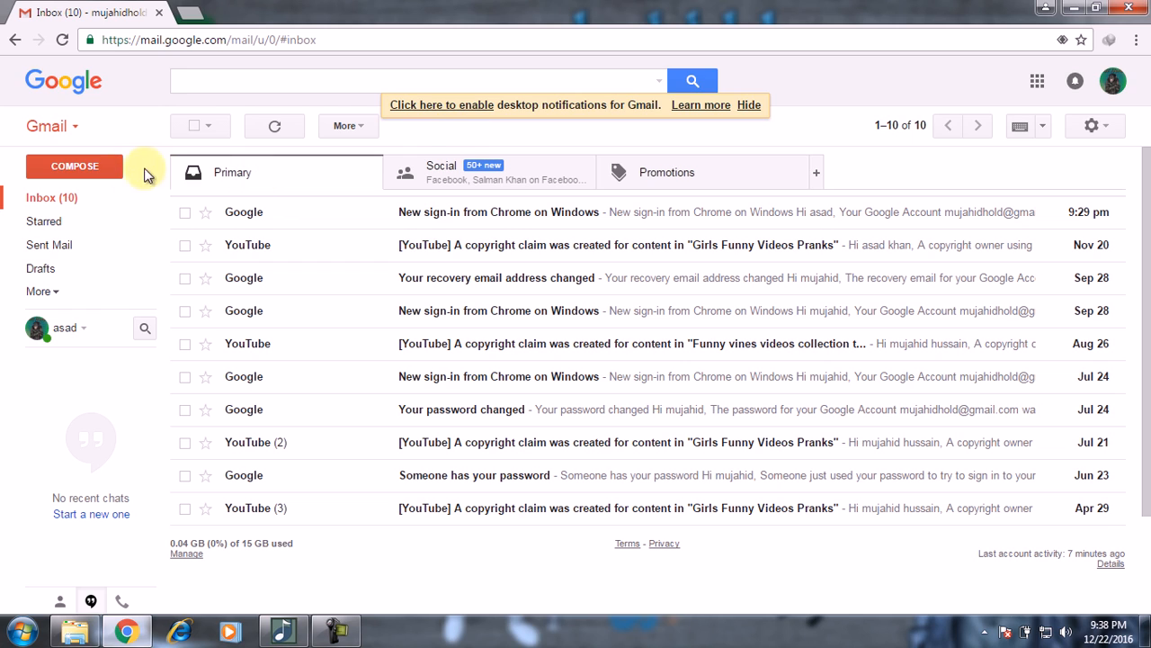
pyautogui.click(79, 173)
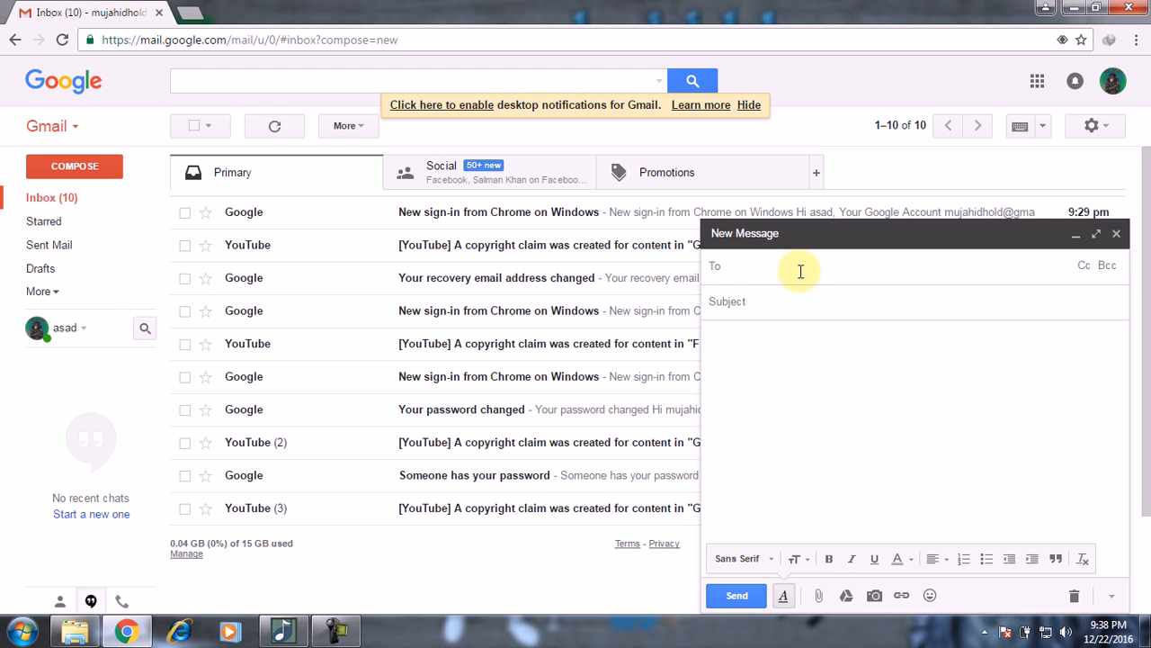
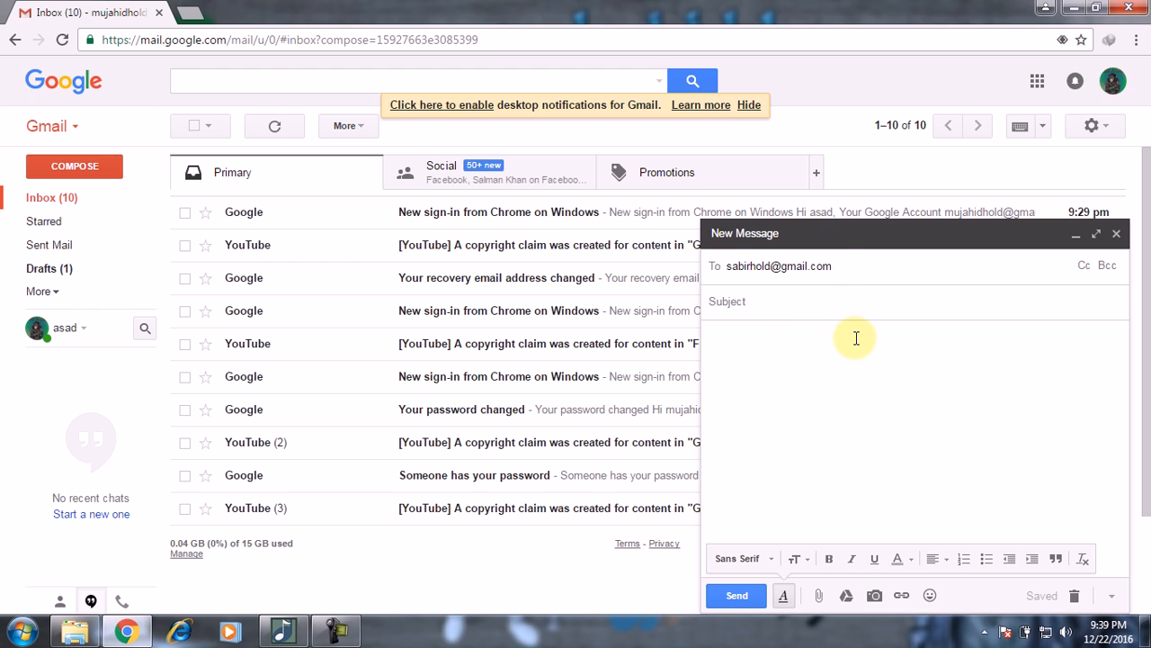
# Step: Address the message to the recipient's e-mail and enter the subject 'For Job'
pyautogui.press('Return')
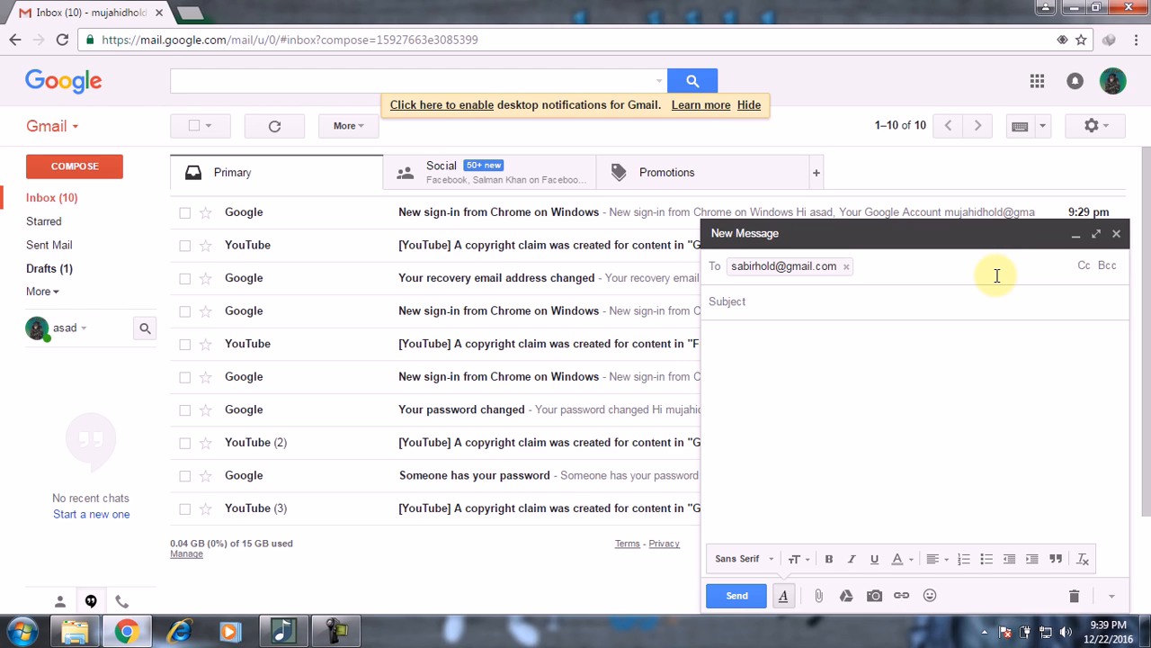
pyautogui.click(887, 299)
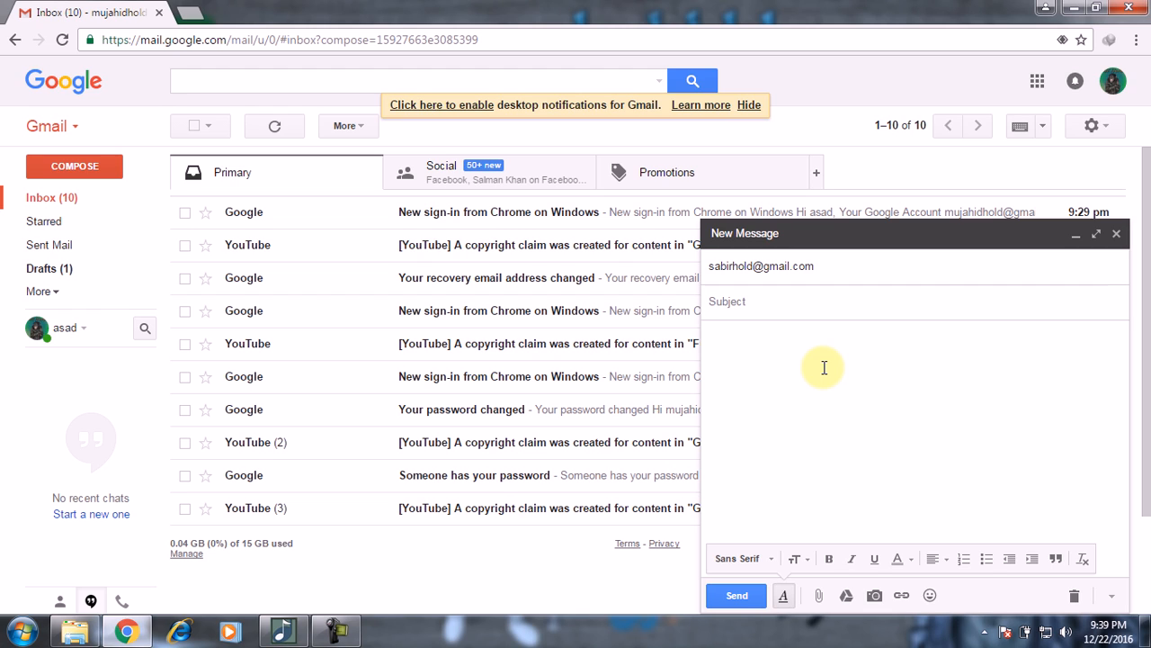
pyautogui.write('For Job')
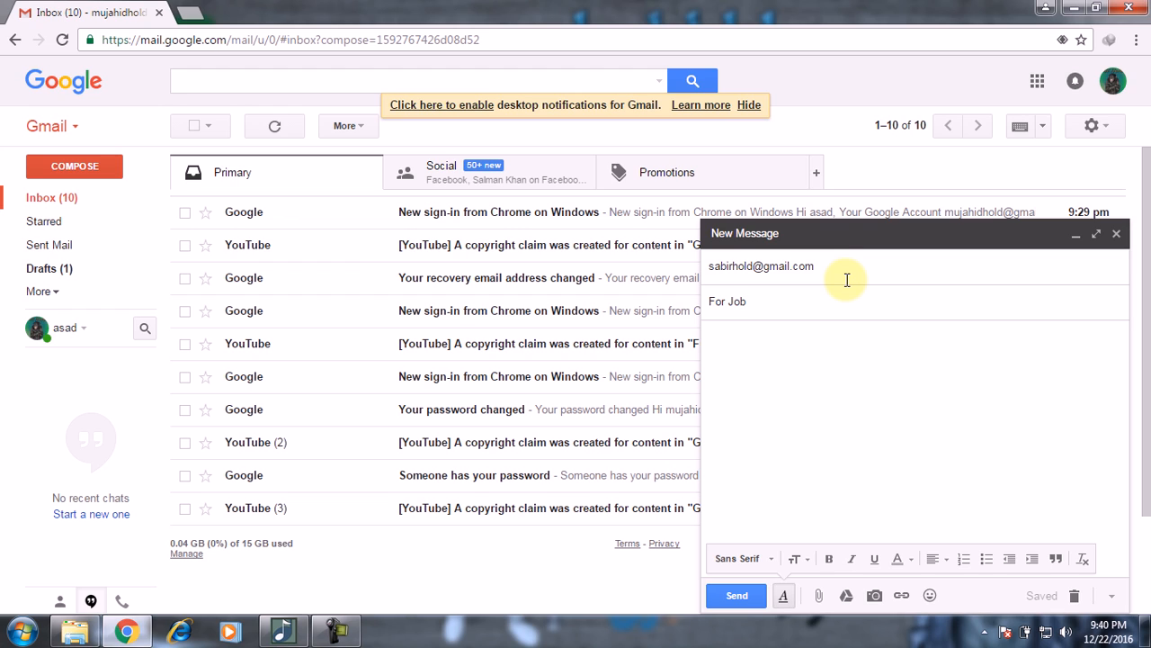
# Step: Type a body line giving the sender's name followed by 'I'm from lahore'
pyautogui.click(858, 363)
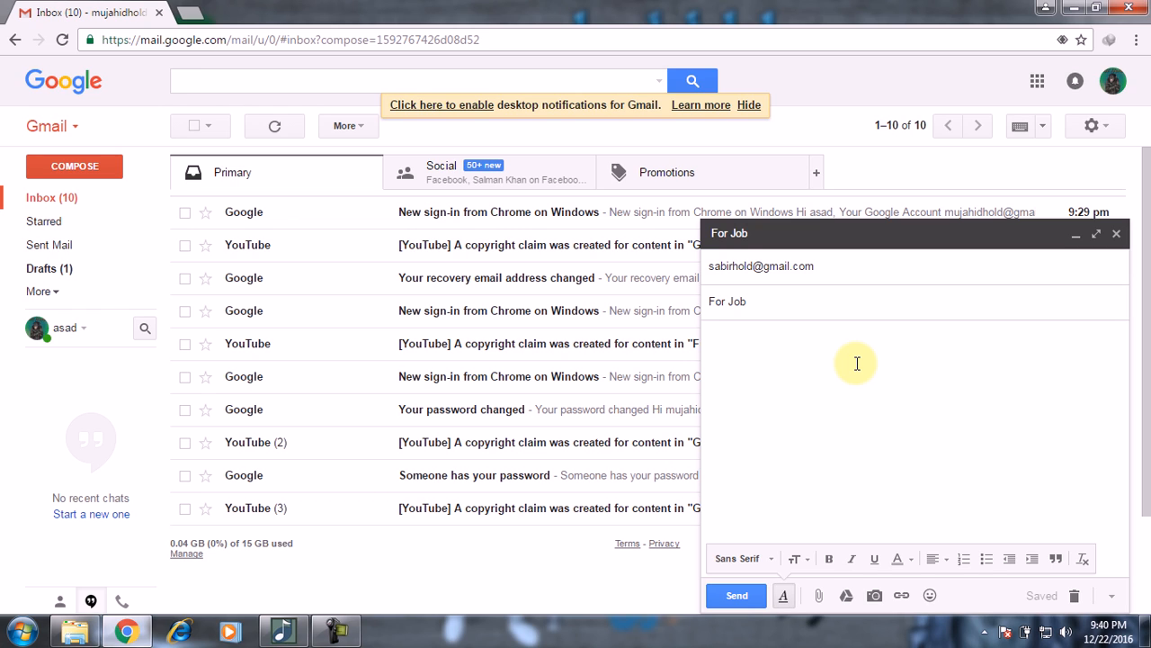
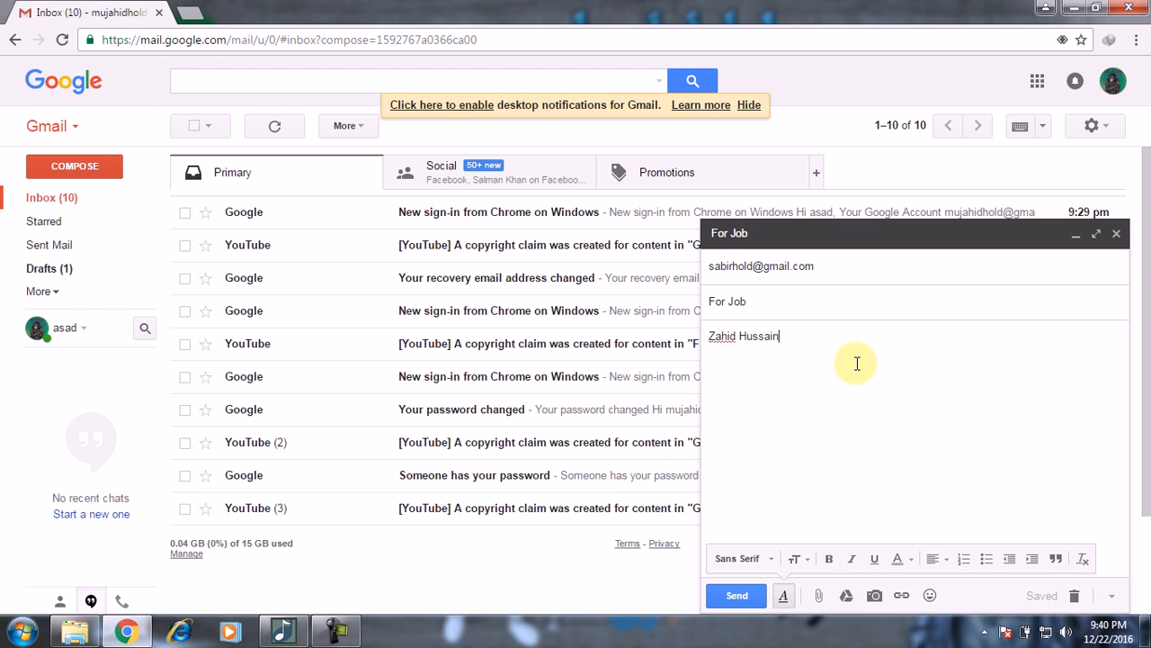
pyautogui.write(". I'm from lahore")
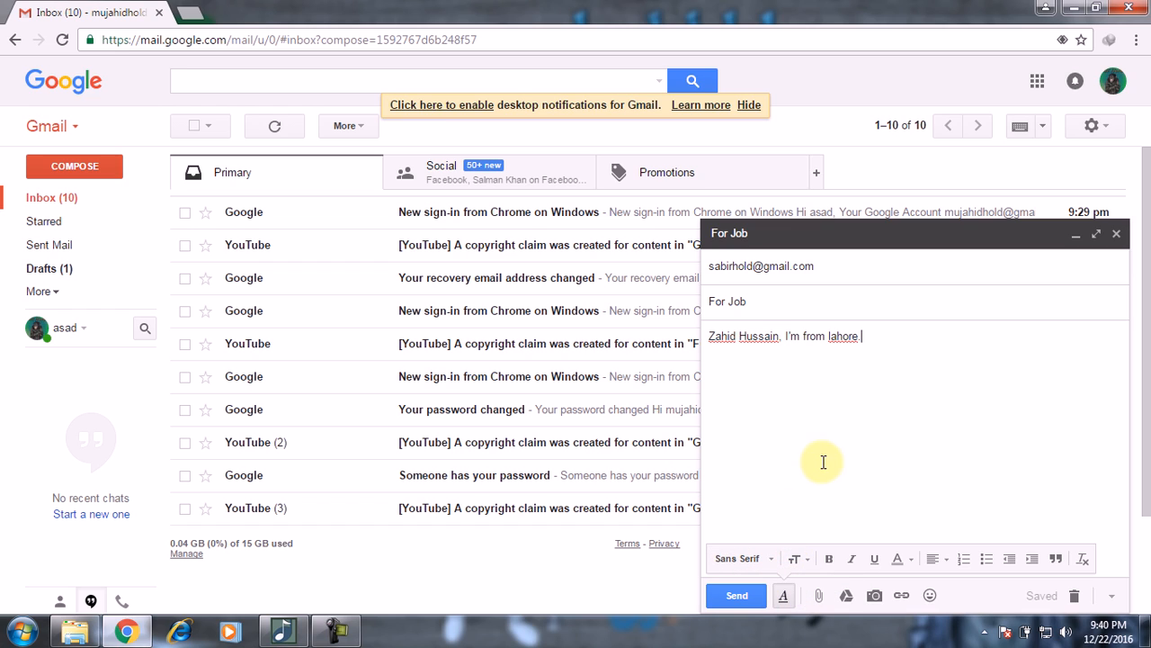
# Step: Bold the first name at the start of the body, undo it, then reapply the bold
pyautogui.click(784, 598)
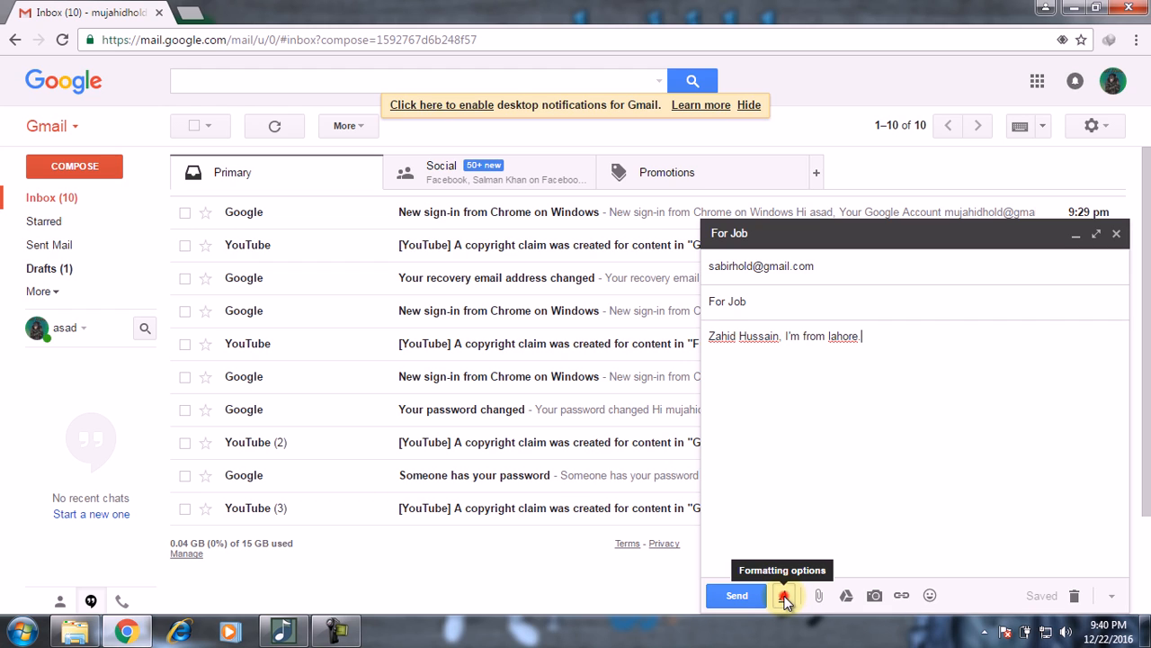
pyautogui.click(786, 597)
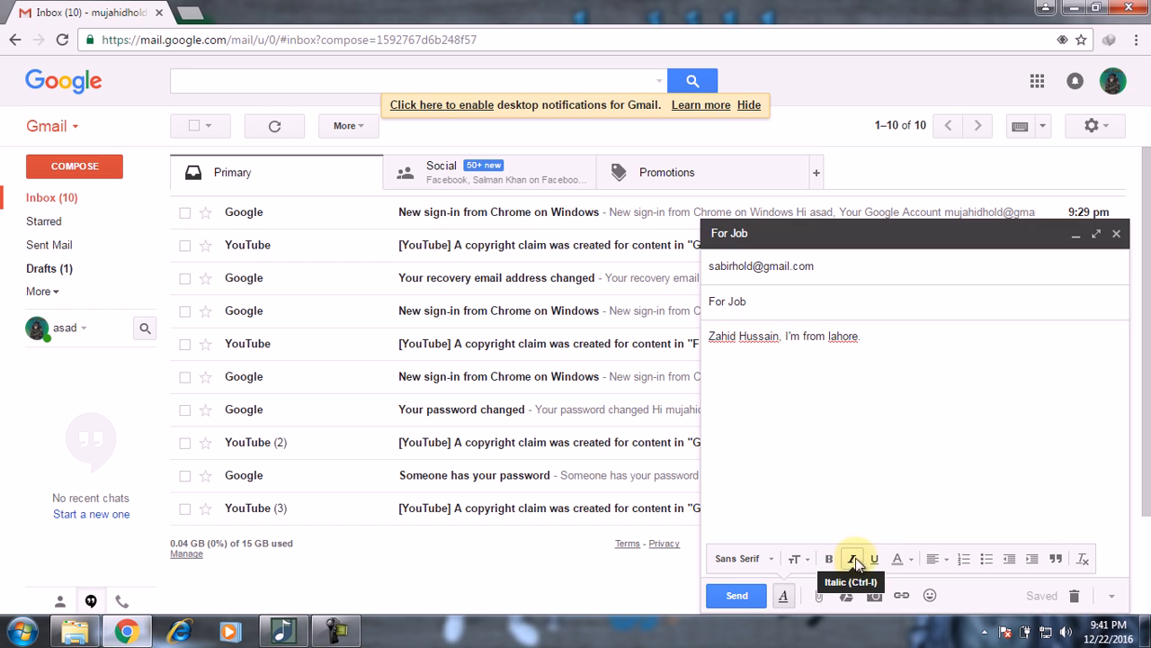
pyautogui.click(709, 336)
pyautogui.moveTo(709, 336); pyautogui.dragTo(739, 338)
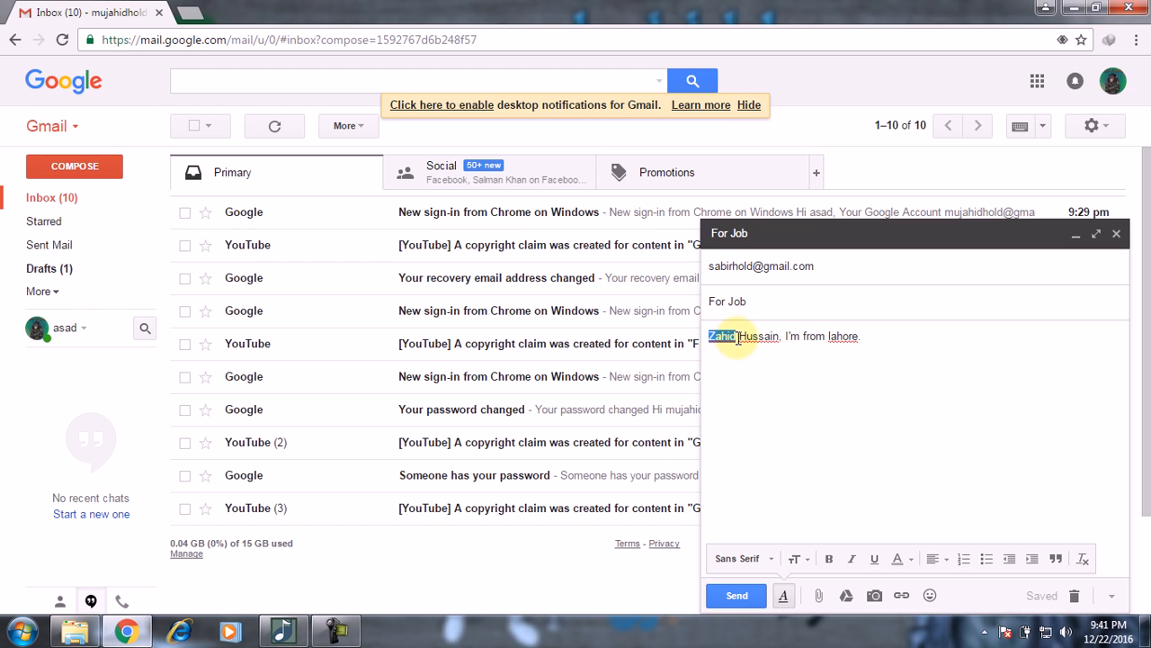
pyautogui.click(829, 560)
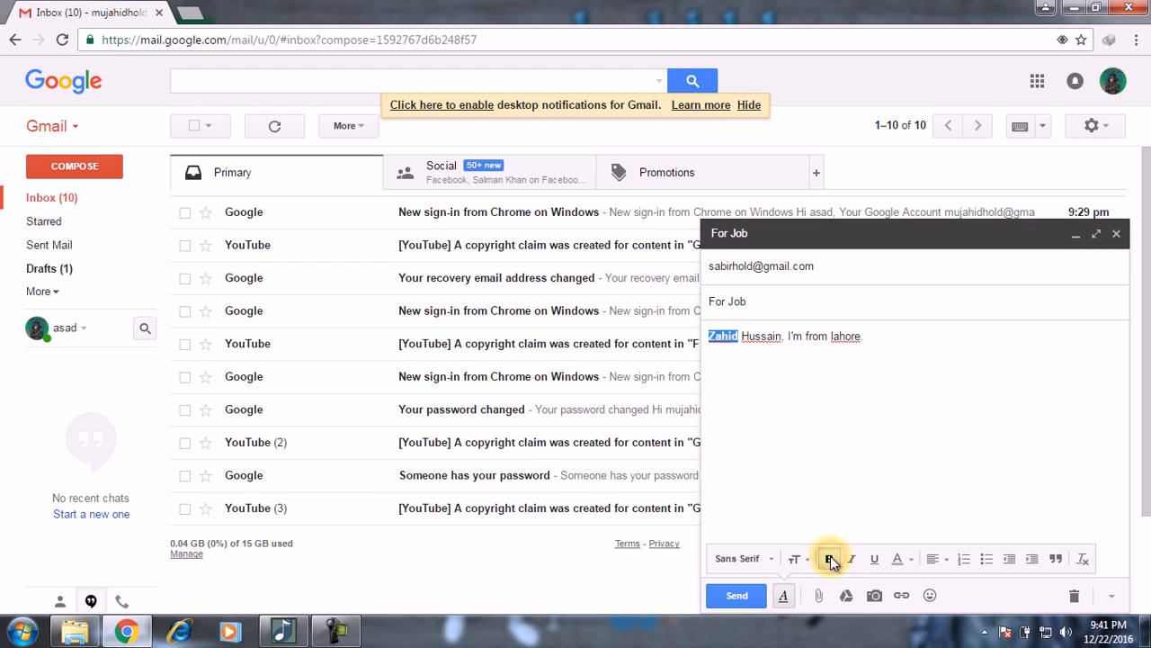
pyautogui.click(825, 444)
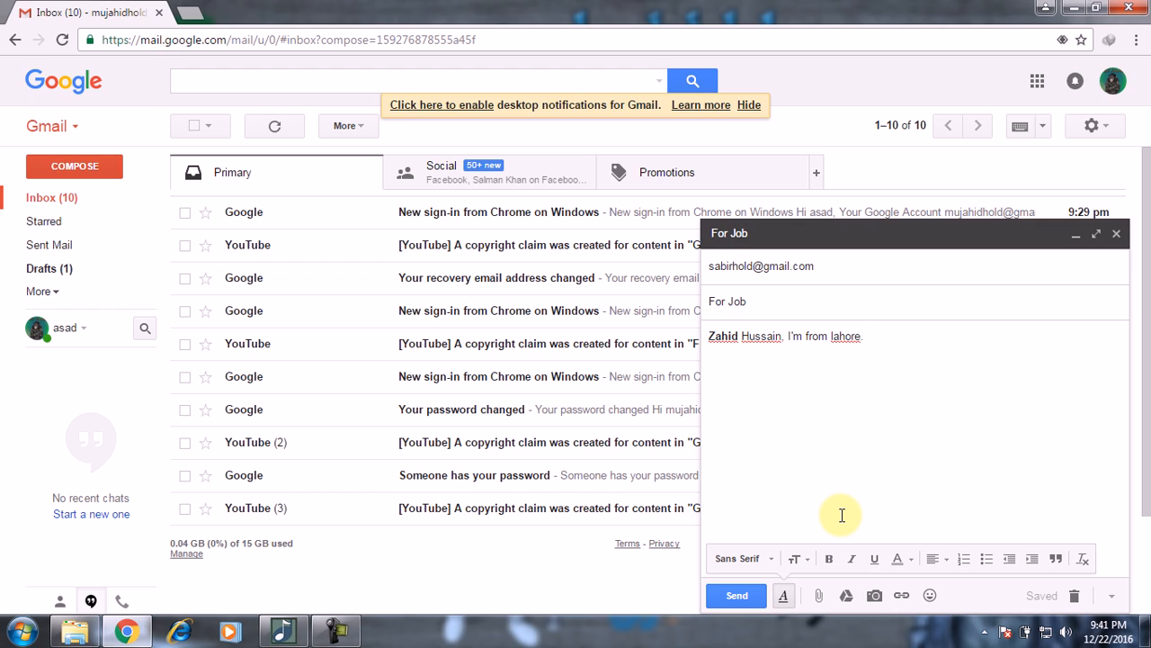
pyautogui.hotkey('ctrl', 'z')
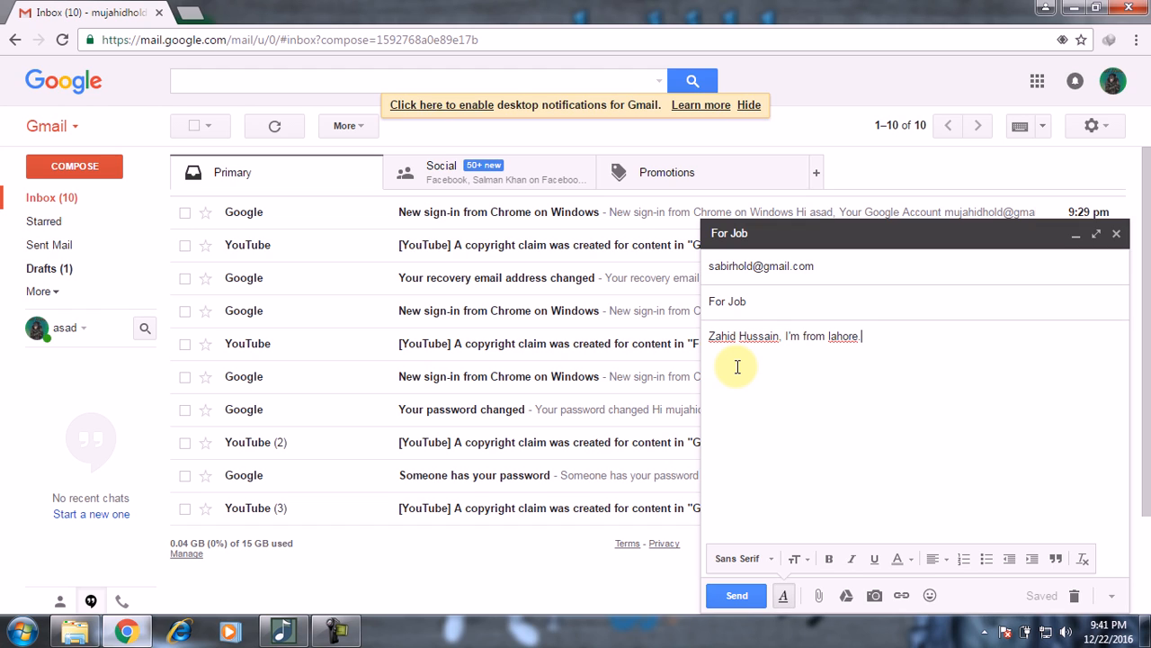
pyautogui.hotkey('ctrl', 'z')
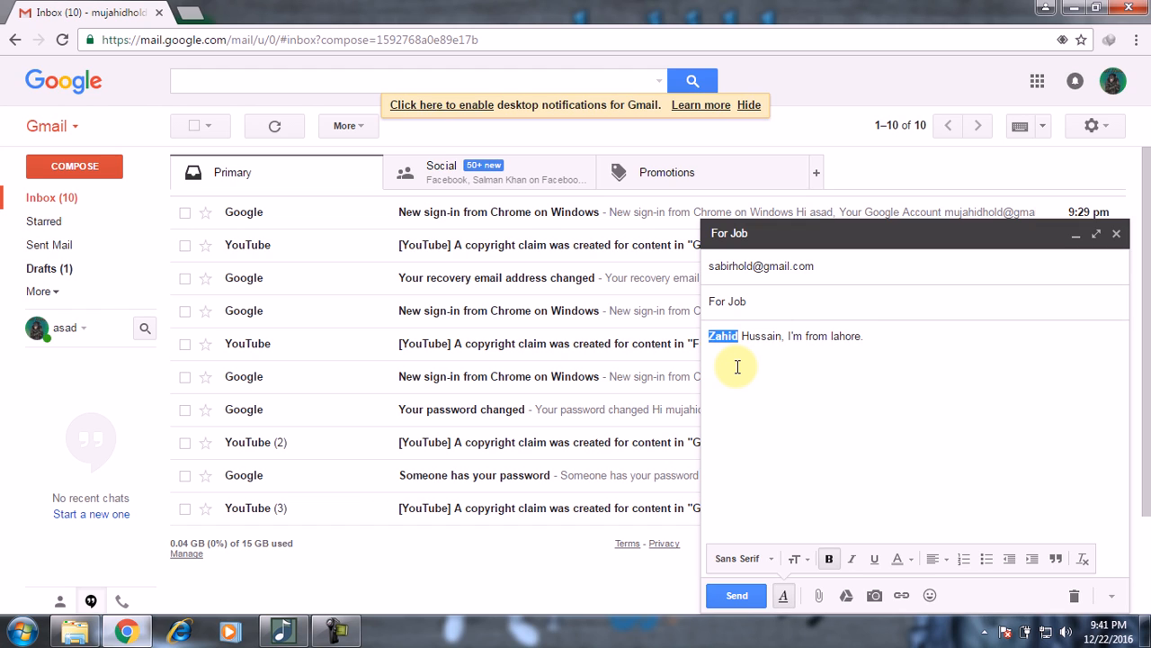
pyautogui.click(783, 379)
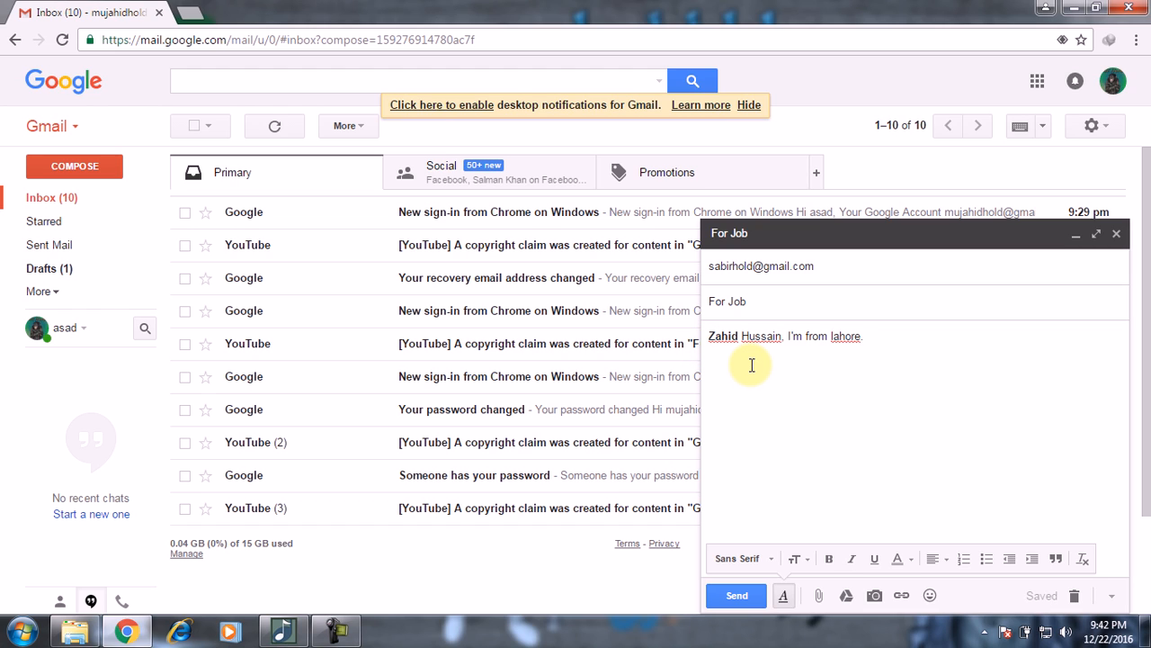
# Step: Undo the bold on the first name, try italic on it, then undo the italic
pyautogui.hotkey('ctrl', 'z')
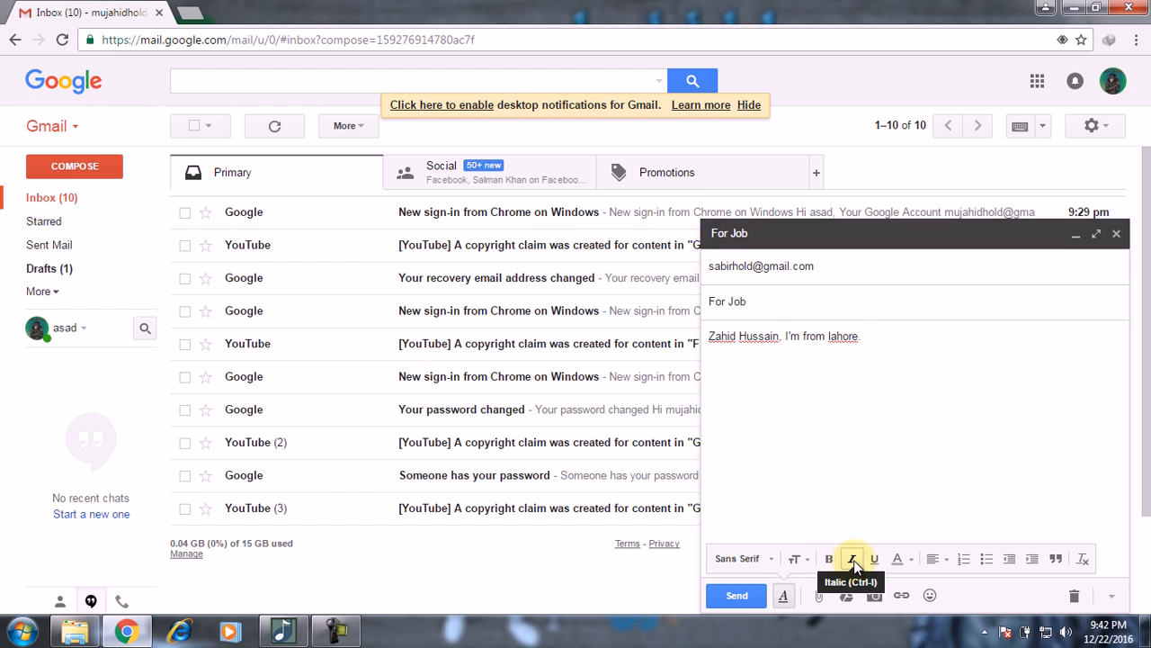
pyautogui.click(711, 336)
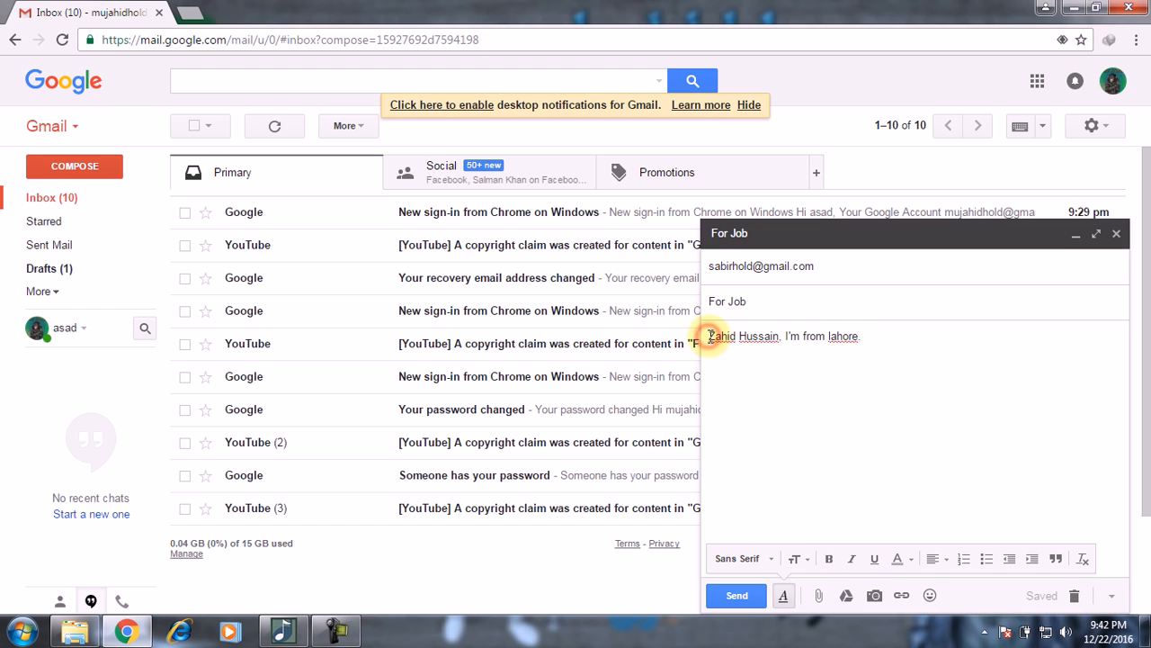
pyautogui.doubleClick(713, 336)
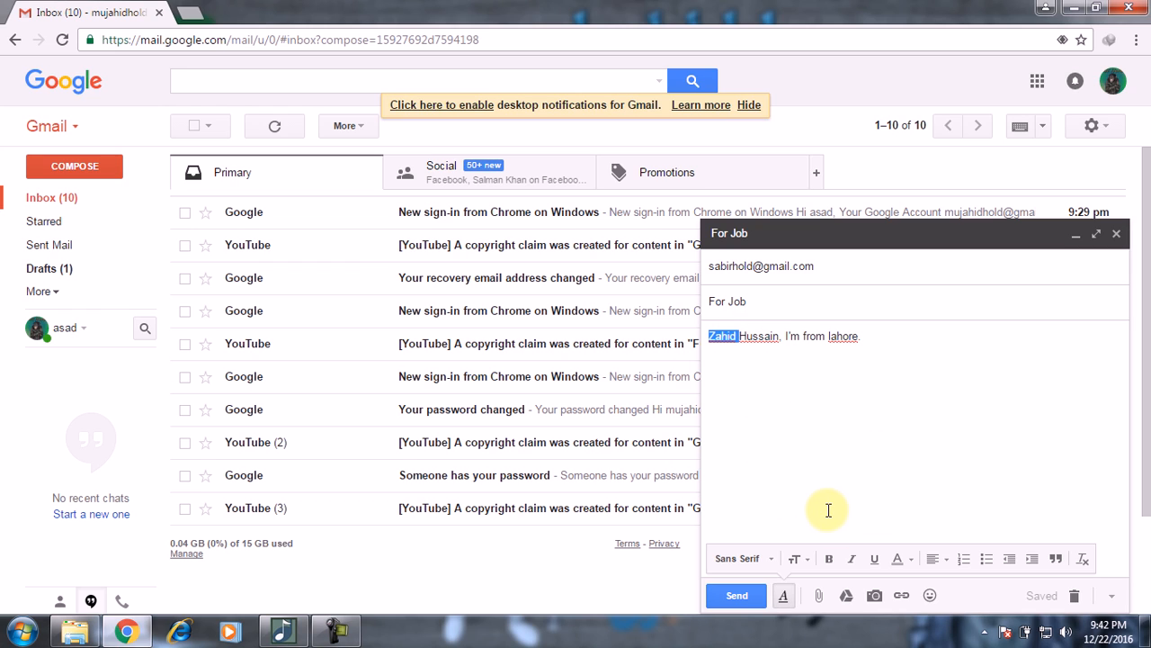
pyautogui.click(855, 558)
pyautogui.click(855, 423)
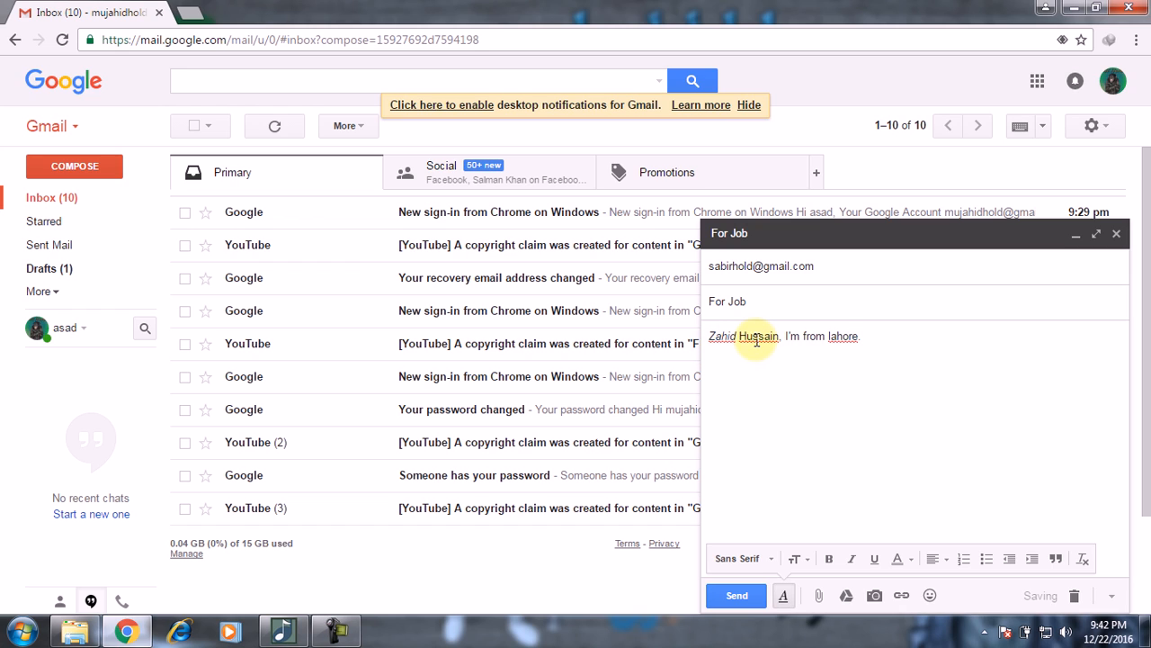
pyautogui.hotkey('ctrl', 'z')
# Step: Trial-underline the first name and 'from', undo it, then end the sentence with a full stop
pyautogui.click(709, 335)
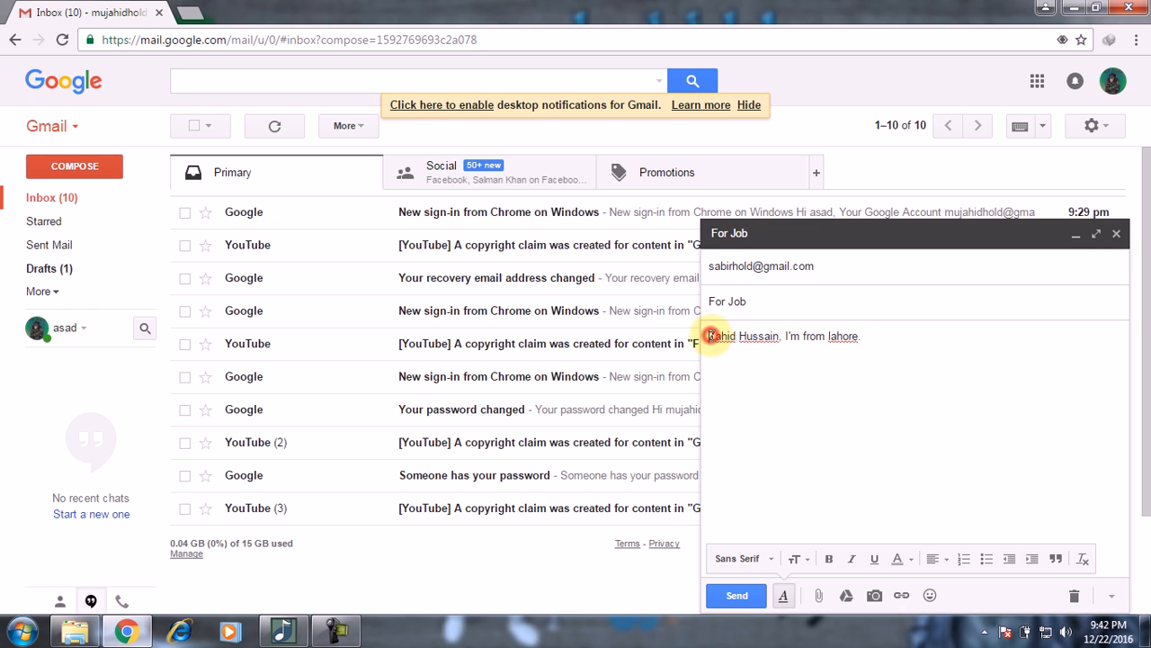
pyautogui.moveTo(710, 335); pyautogui.dragTo(736, 335)
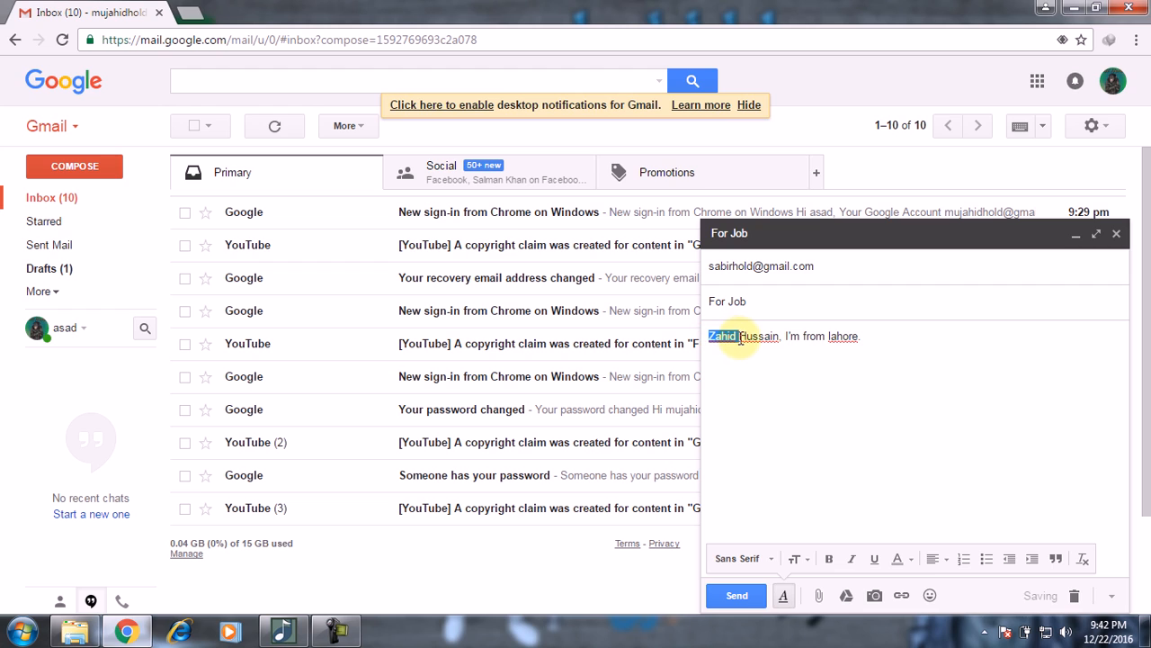
pyautogui.click(876, 558)
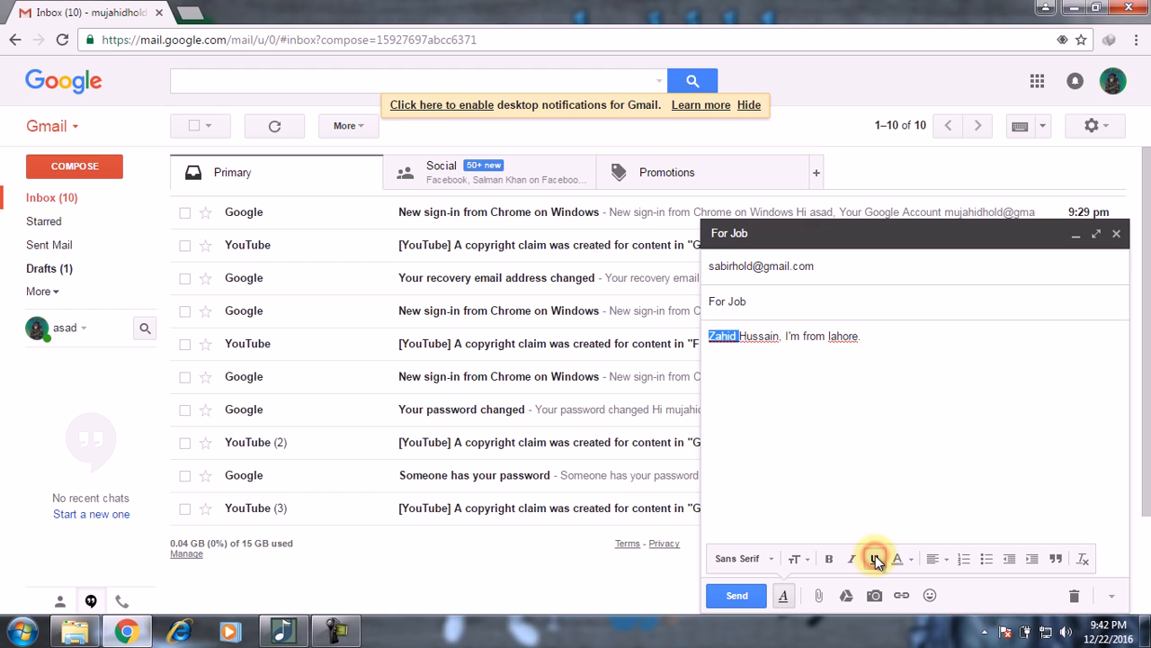
pyautogui.click(804, 435)
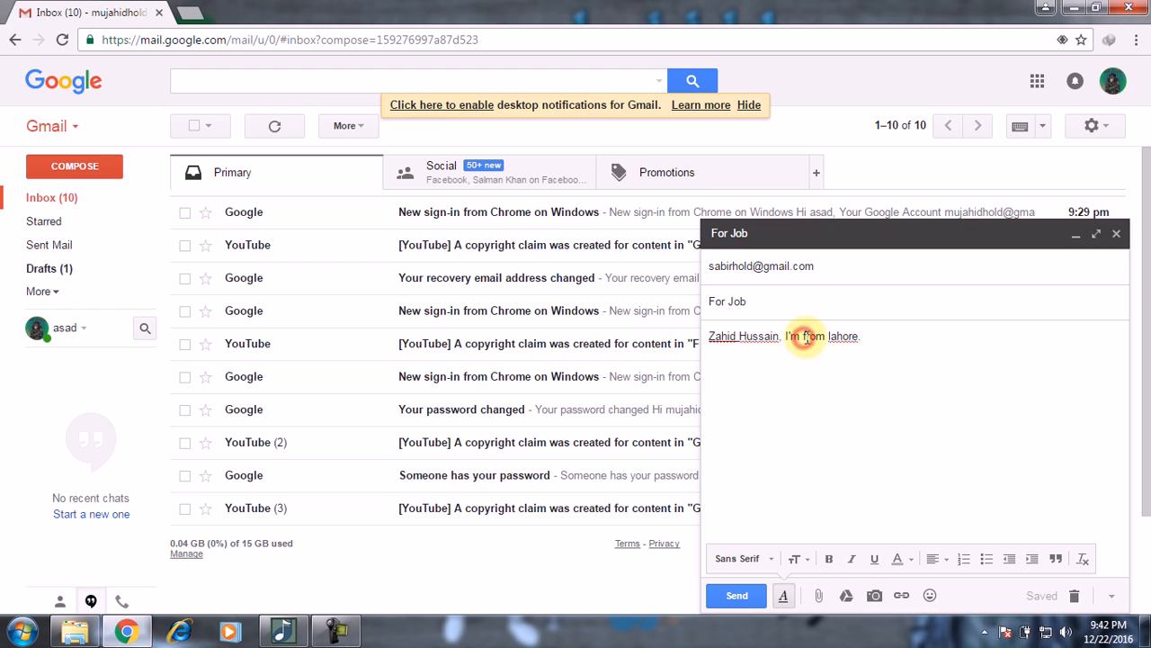
pyautogui.moveTo(802, 337); pyautogui.dragTo(826, 336)
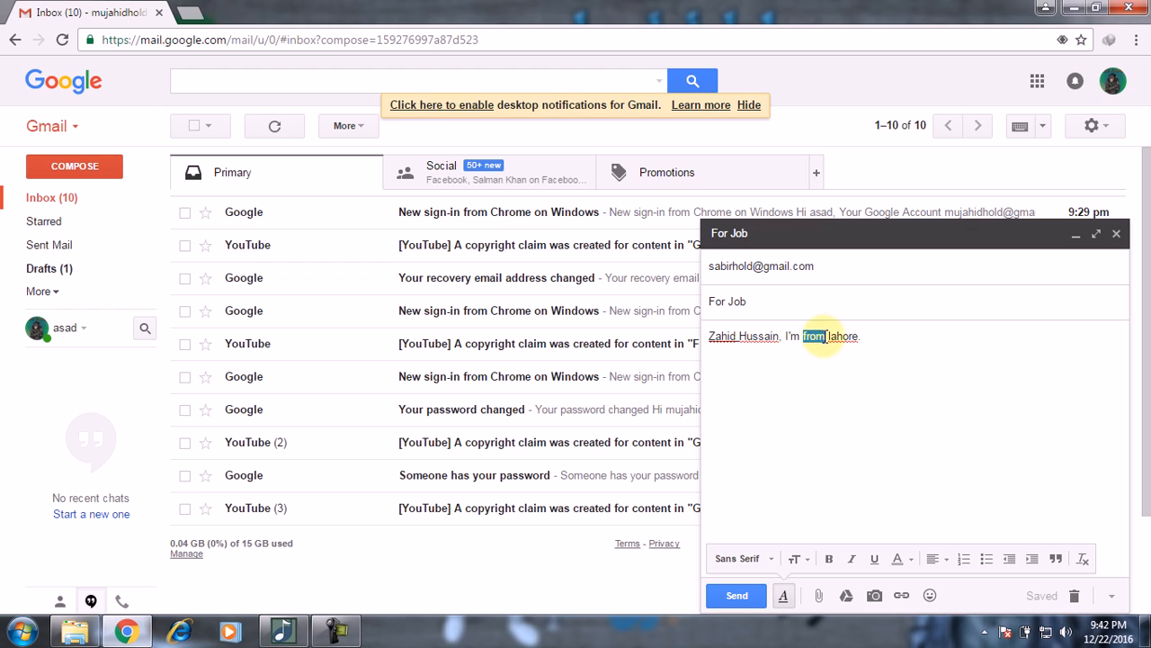
pyautogui.click(874, 558)
pyautogui.click(902, 479)
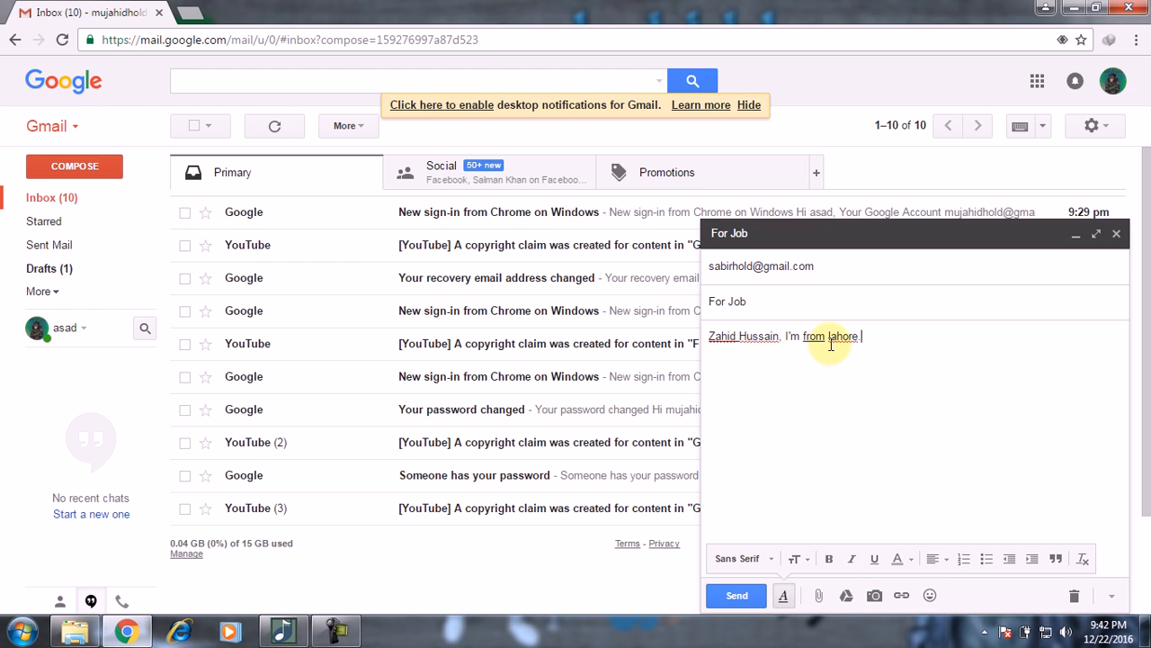
pyautogui.hotkey('ctrl', 'z')
pyautogui.hotkey('ctrl', 'z')
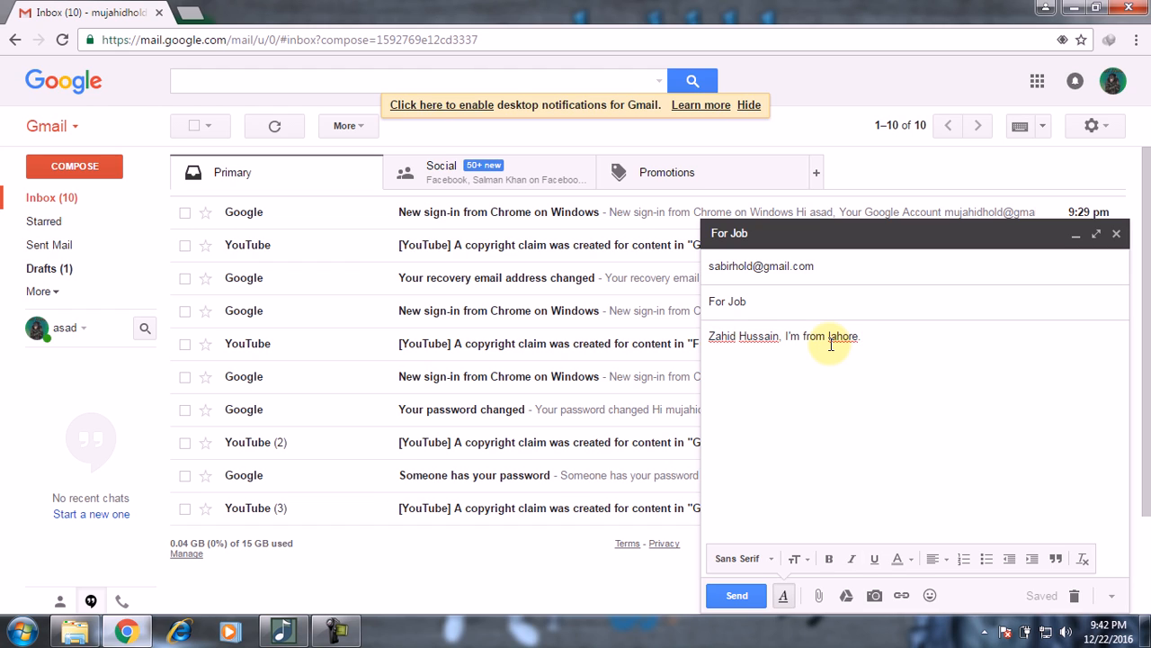
pyautogui.press('BackSpace')
pyautogui.write('.')
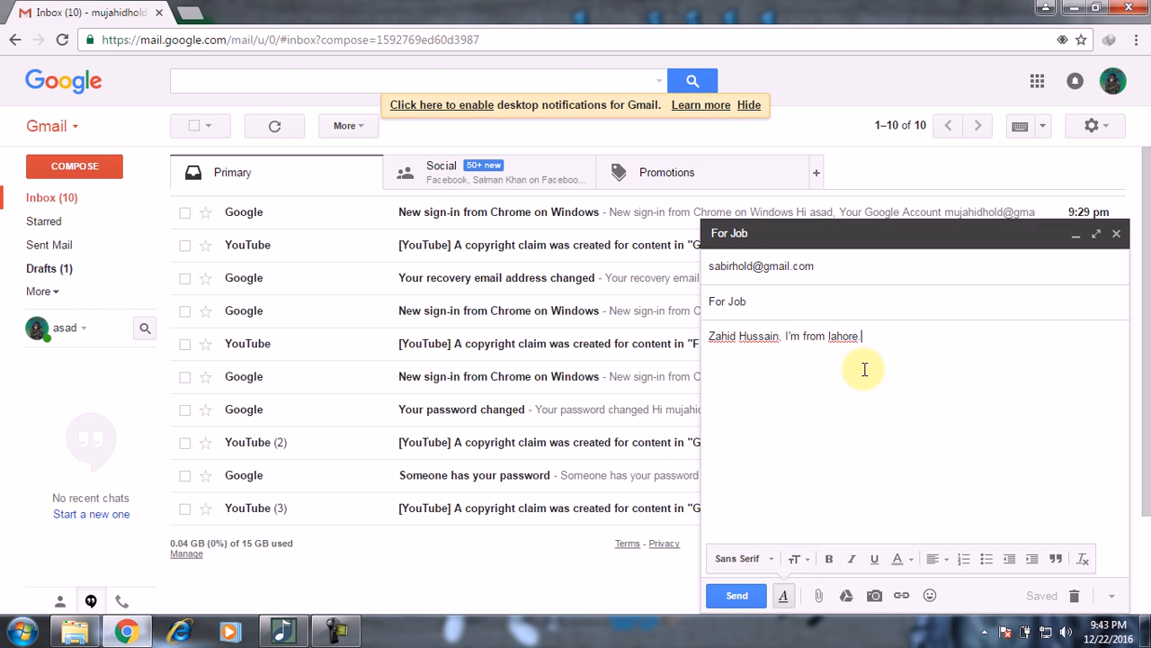
# Step: Open computerhold.blogspot.com in a new tab and go to the MS OFFICE > Ms Word label
pyautogui.click(190, 12)
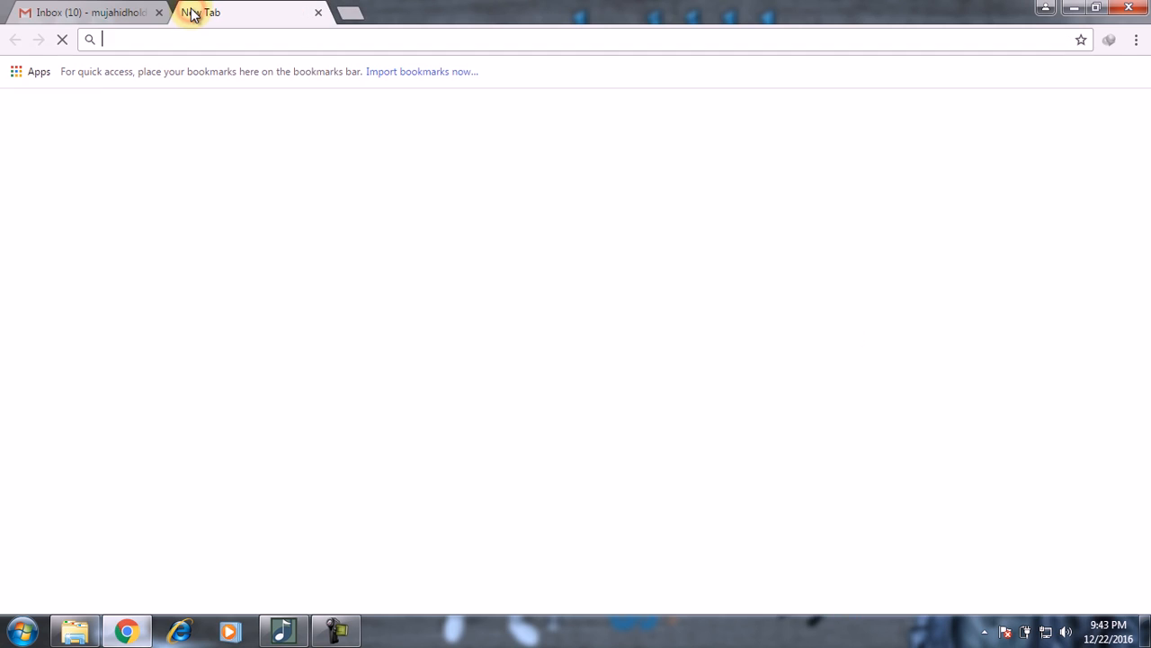
pyautogui.write('c')
pyautogui.press('Return')
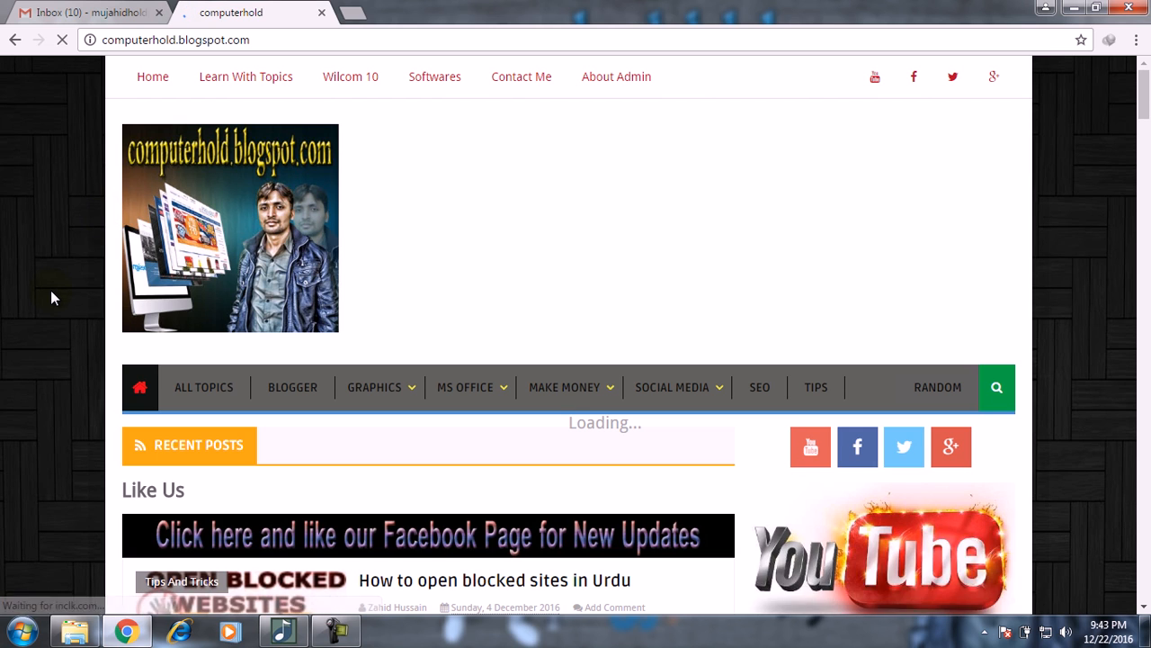
pyautogui.scroll(-1, 50, 289)
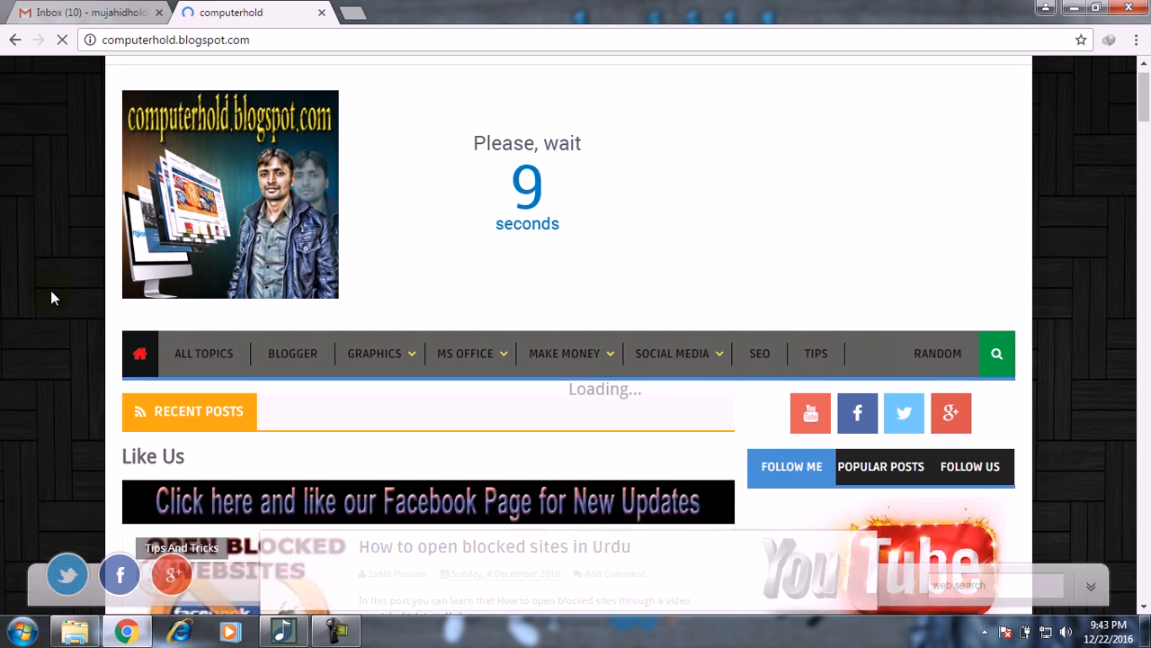
pyautogui.scroll(-1, 51, 290)
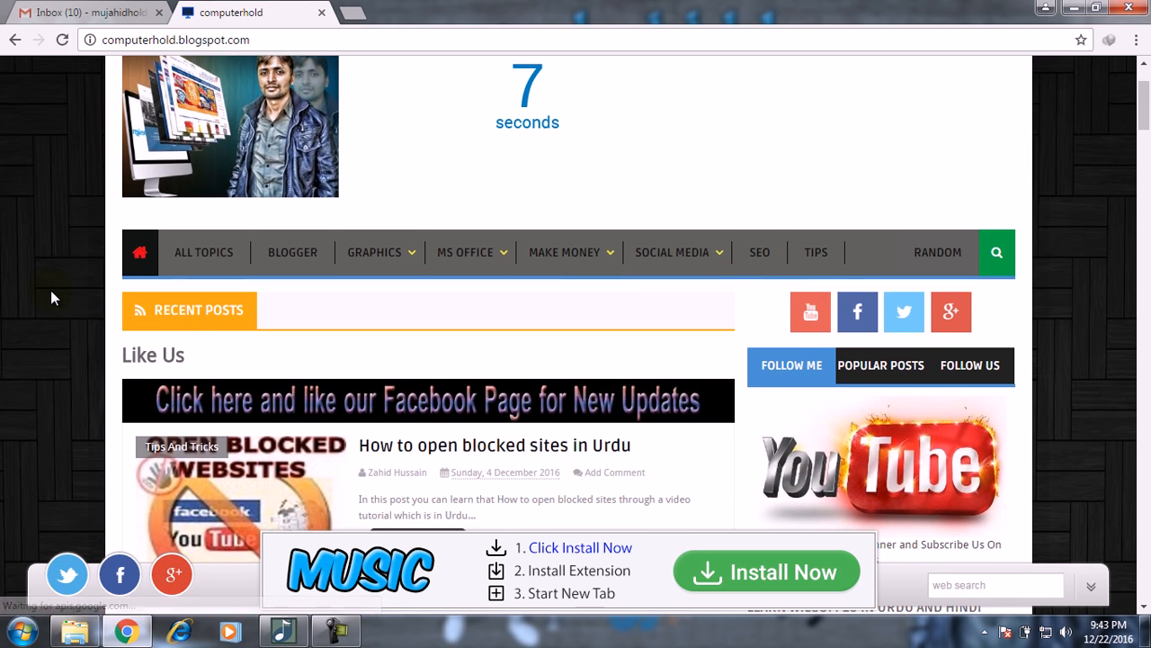
pyautogui.moveTo(468, 261)
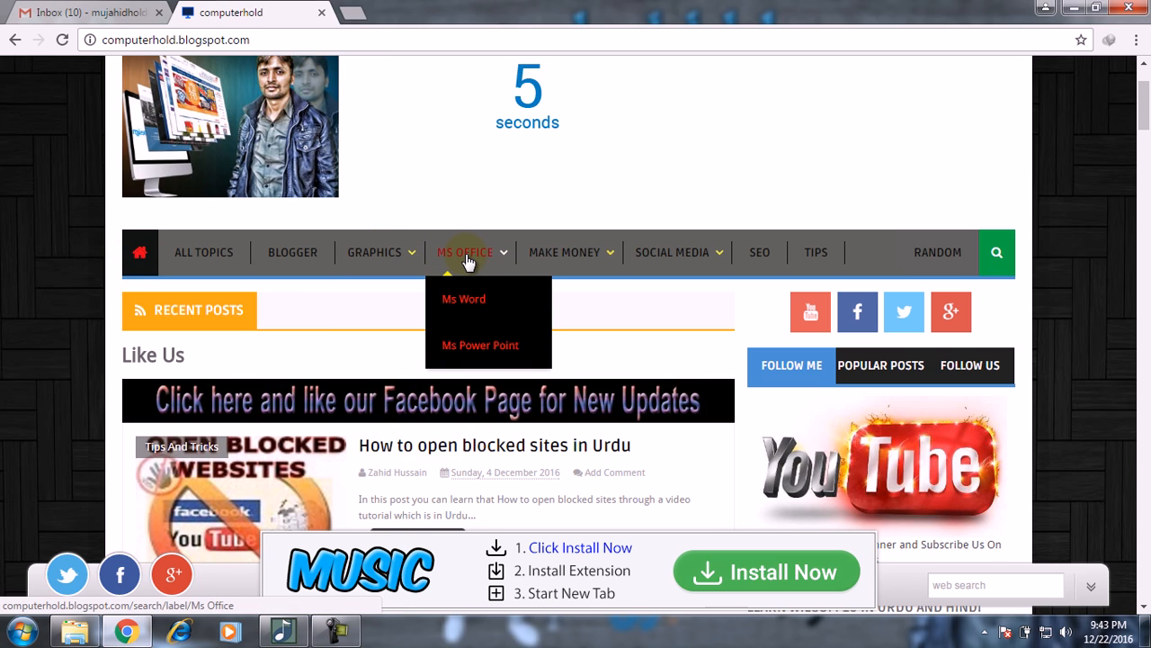
pyautogui.click(472, 304)
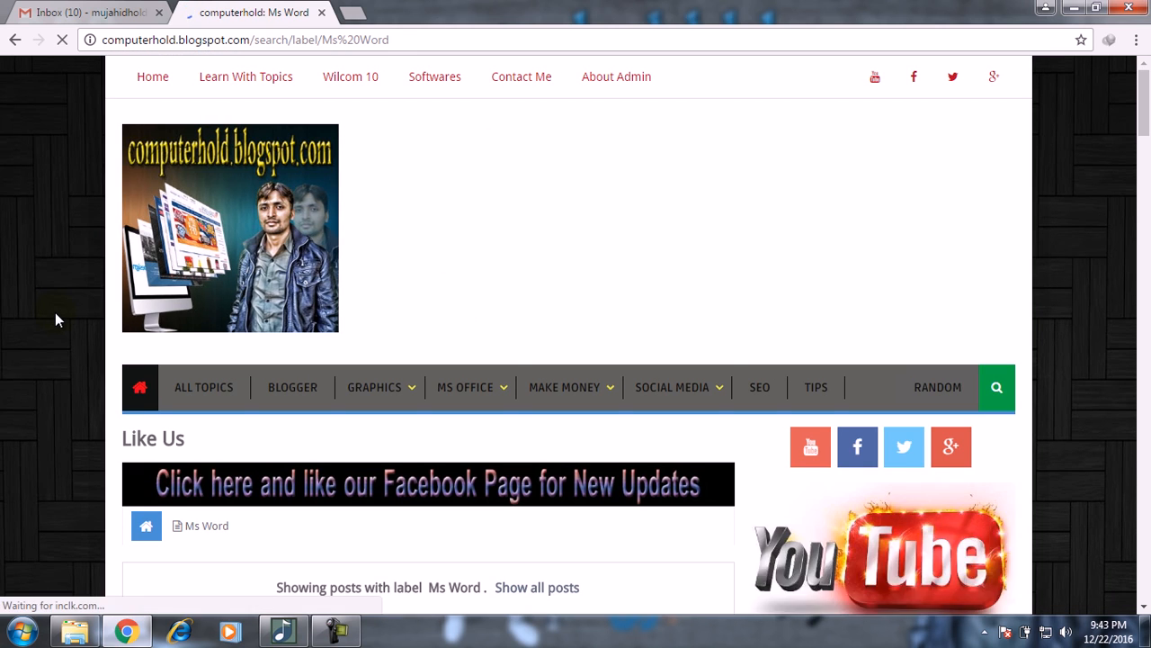
# Step: Scroll the Ms Word course posts down to Part 10, then close the blog tab
pyautogui.scroll(-3, 55, 315)
pyautogui.scroll(-15, 55, 313)
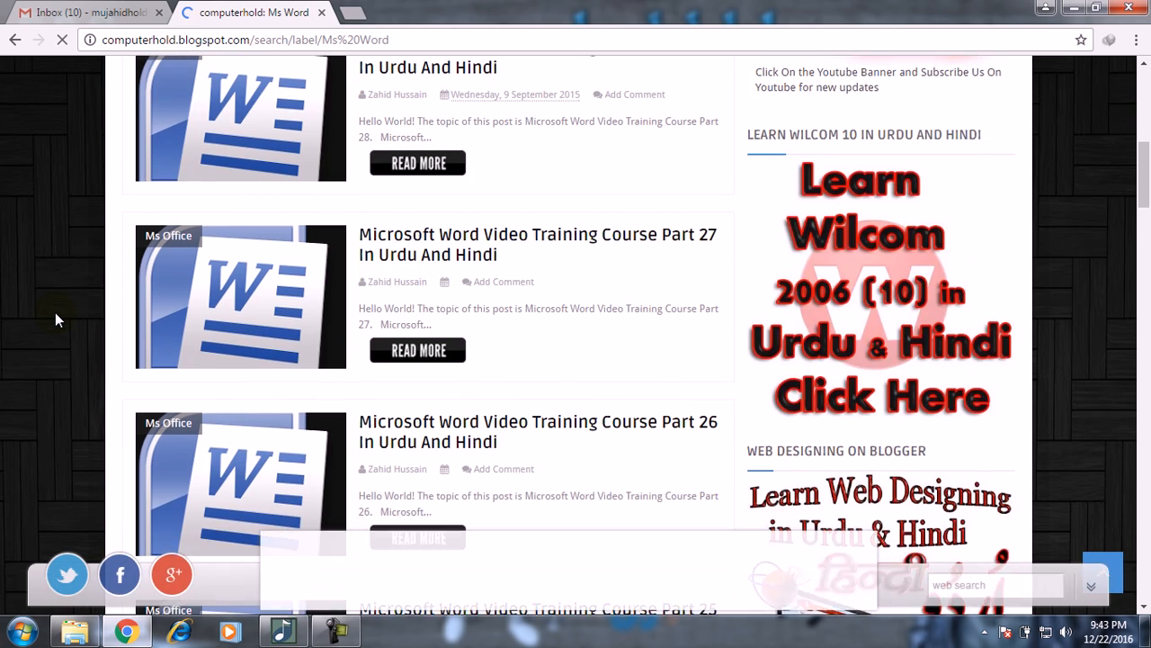
pyautogui.scroll(-20, 55, 318)
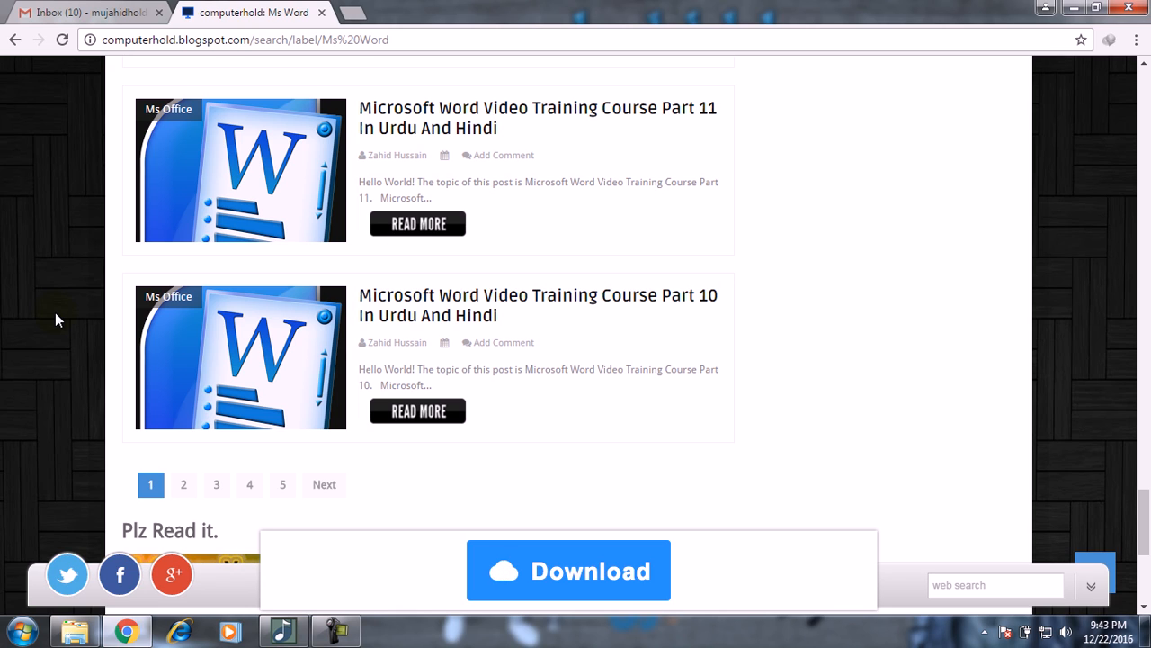
pyautogui.click(322, 11)
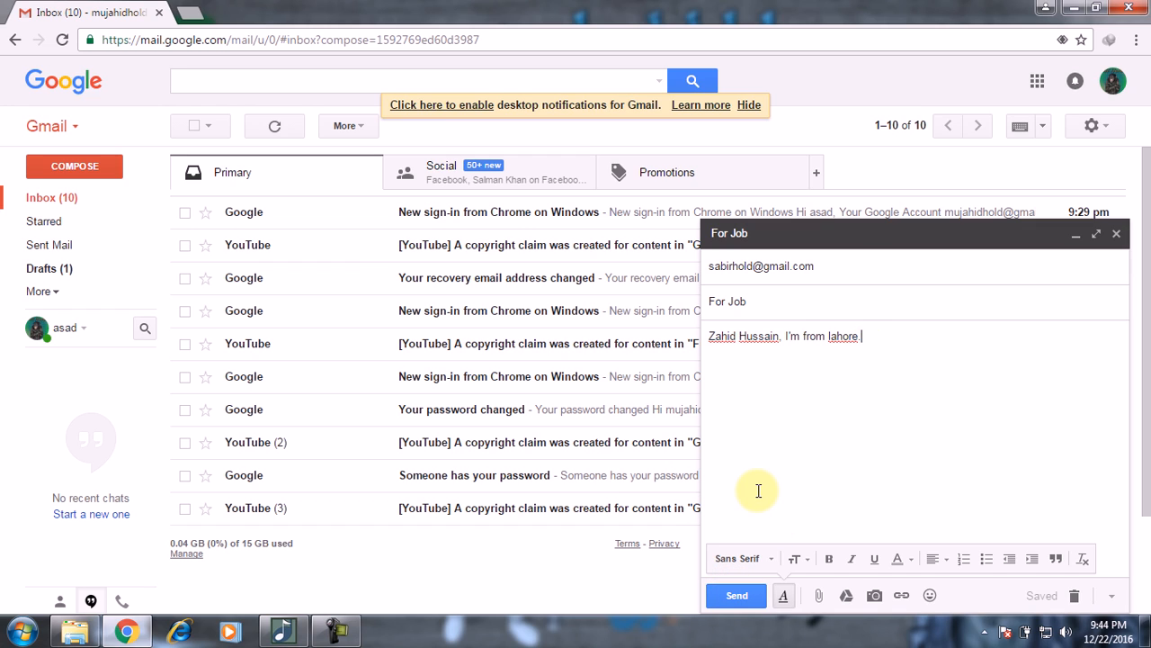
pyautogui.click(763, 558)
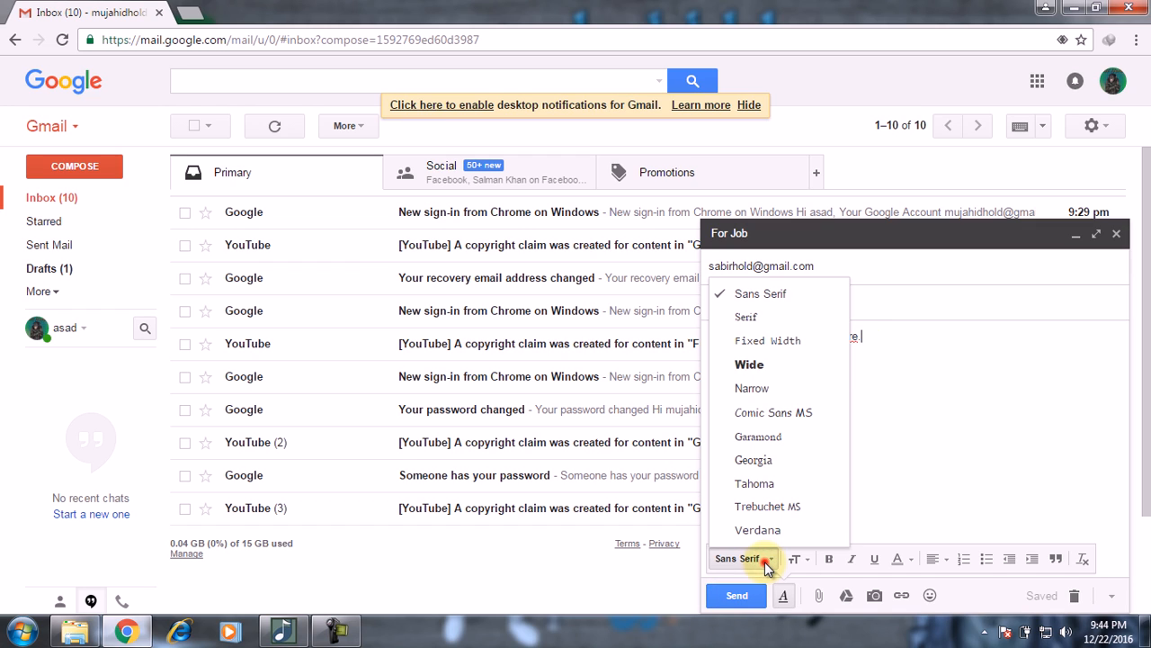
pyautogui.click(762, 558)
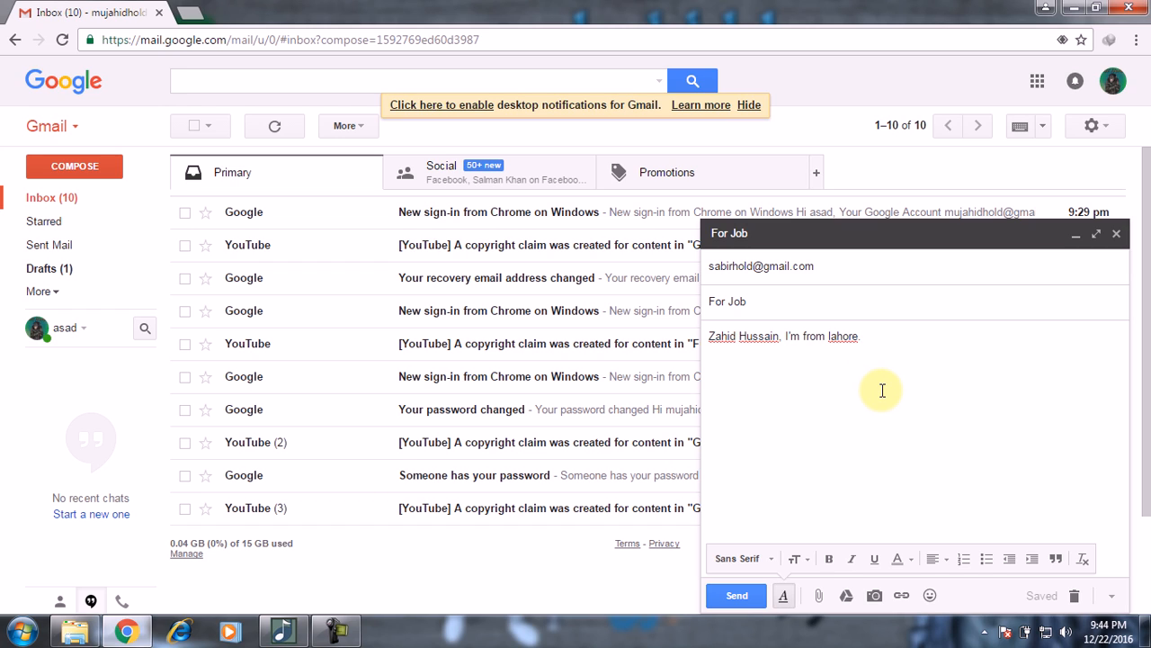
pyautogui.click(868, 338)
pyautogui.hotkey('ctrl', 'a')
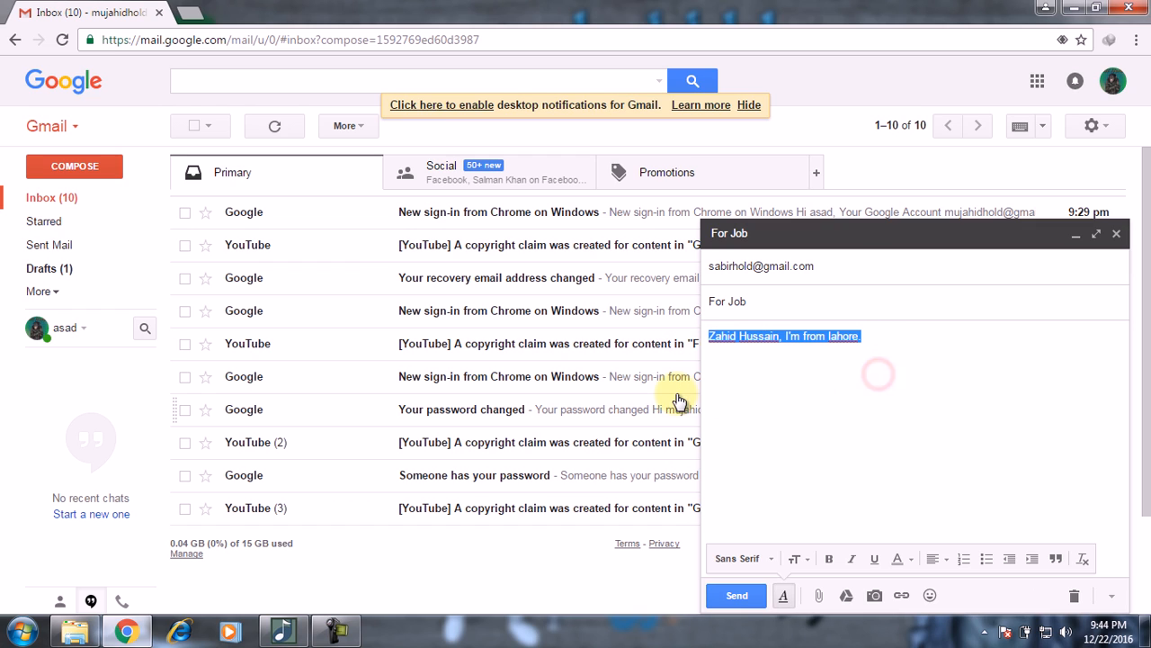
pyautogui.click(870, 403)
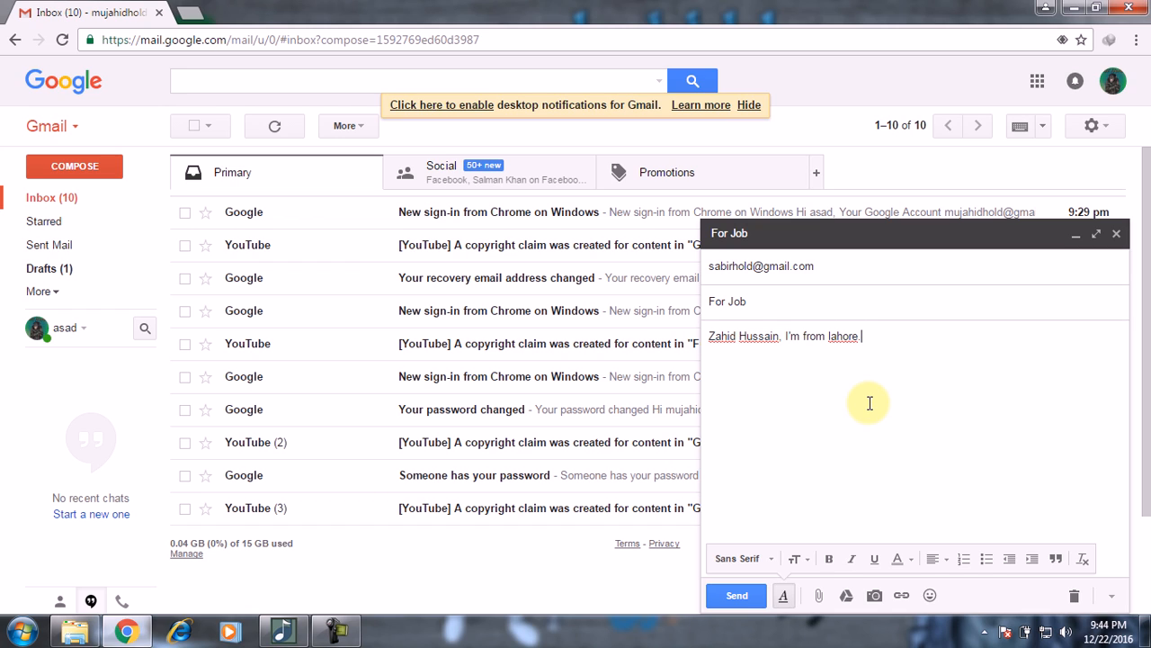
pyautogui.hotkey('ctrl', 'a')
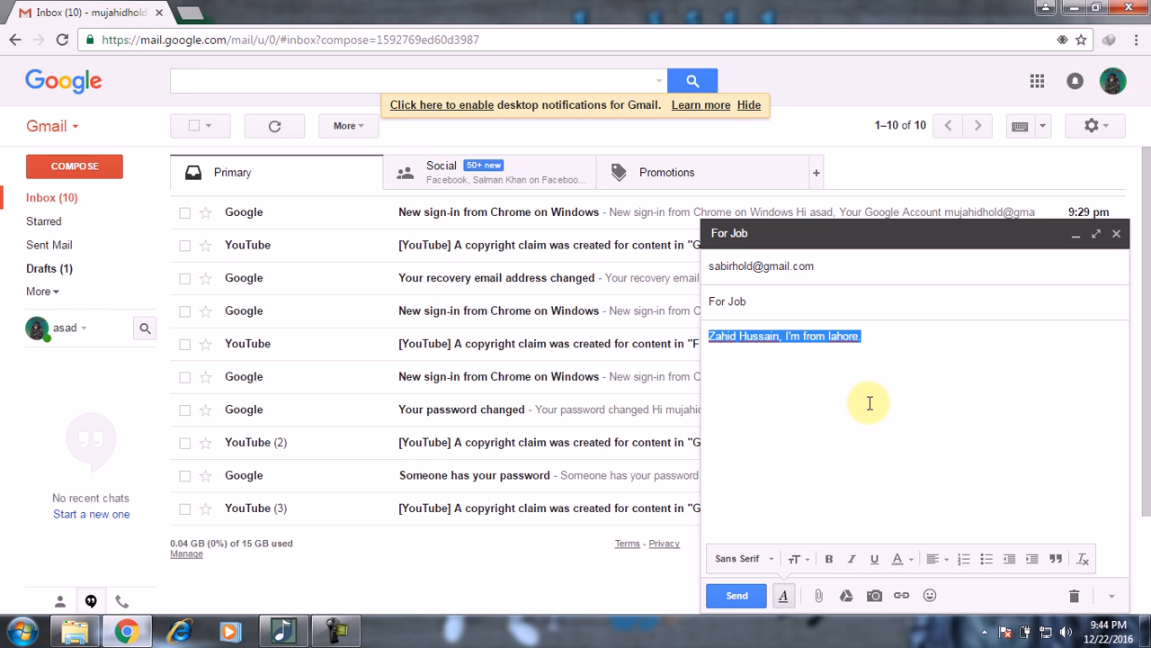
pyautogui.click(870, 403)
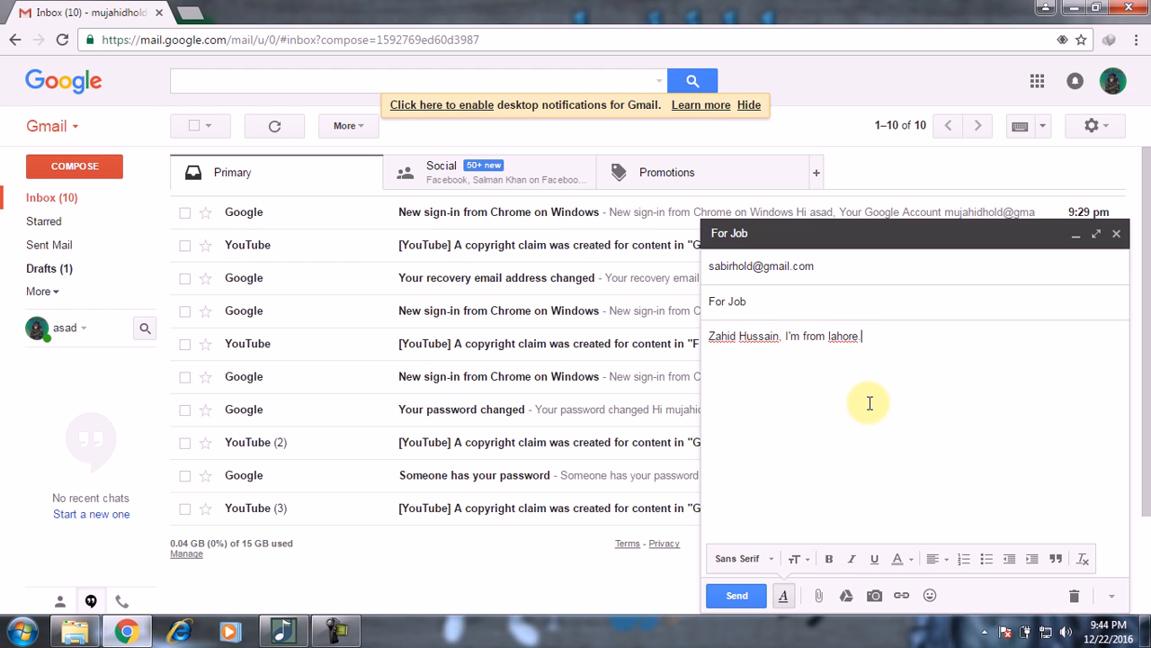
pyautogui.moveTo(710, 338); pyautogui.dragTo(779, 337)
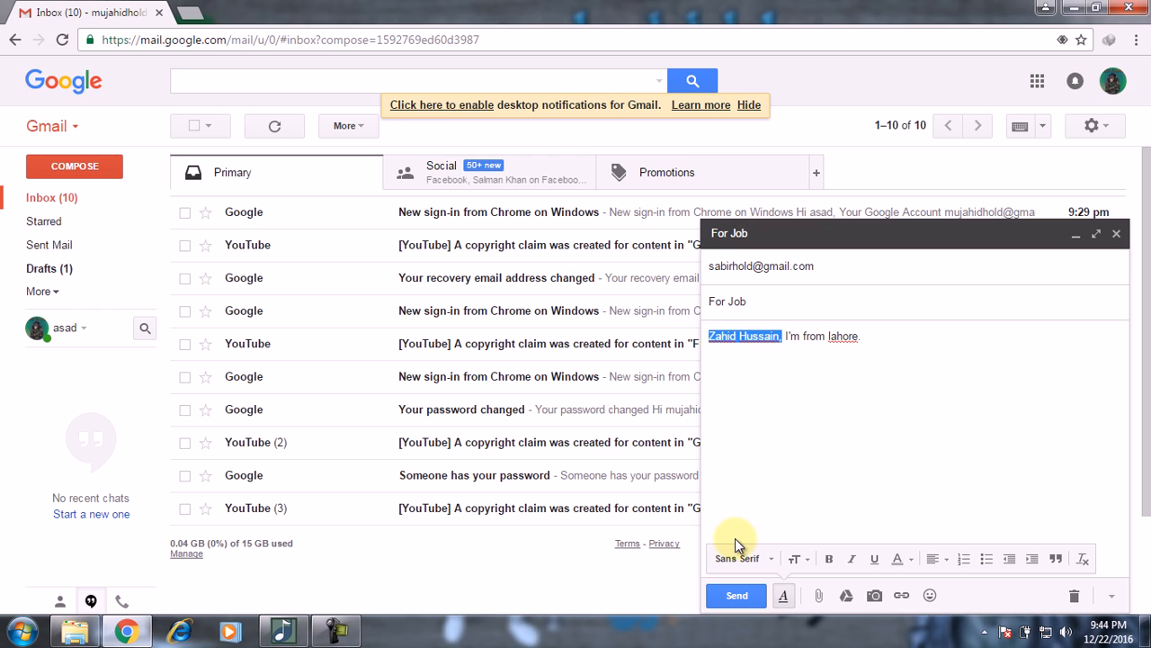
pyautogui.click(766, 559)
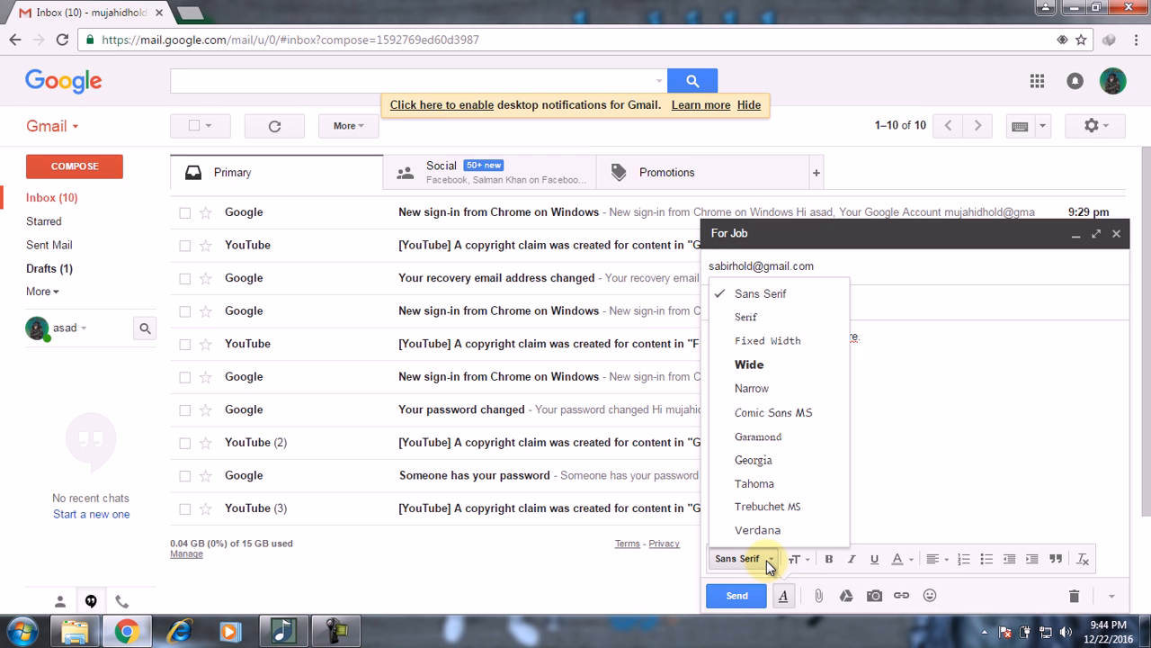
pyautogui.click(807, 560)
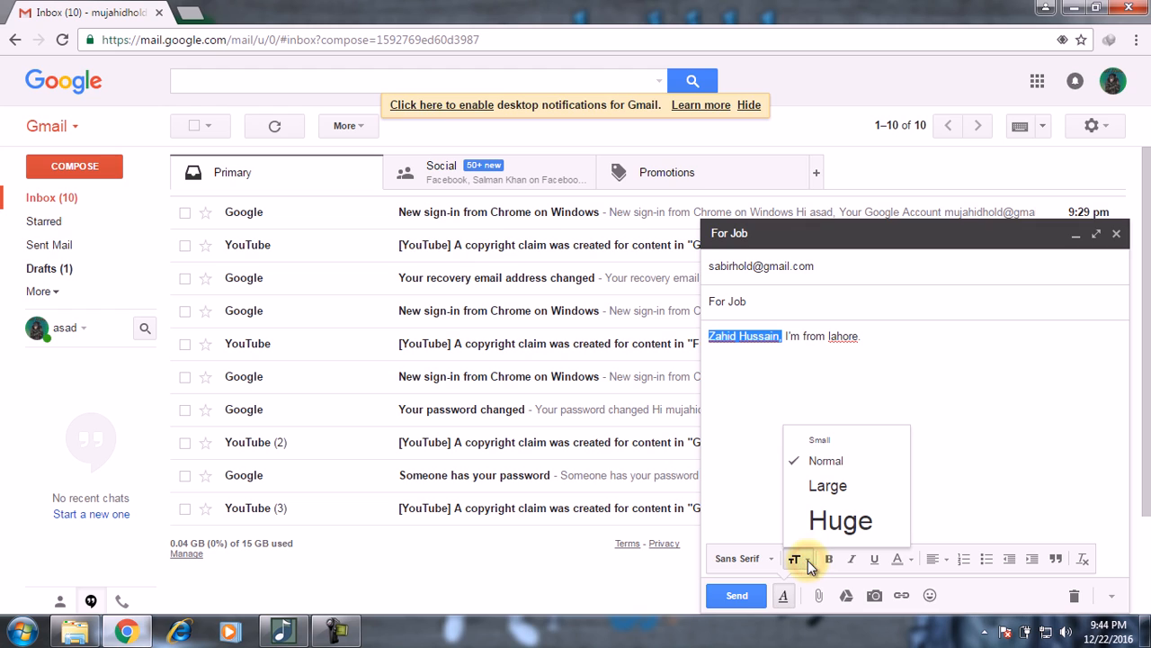
pyautogui.click(836, 490)
pyautogui.click(839, 489)
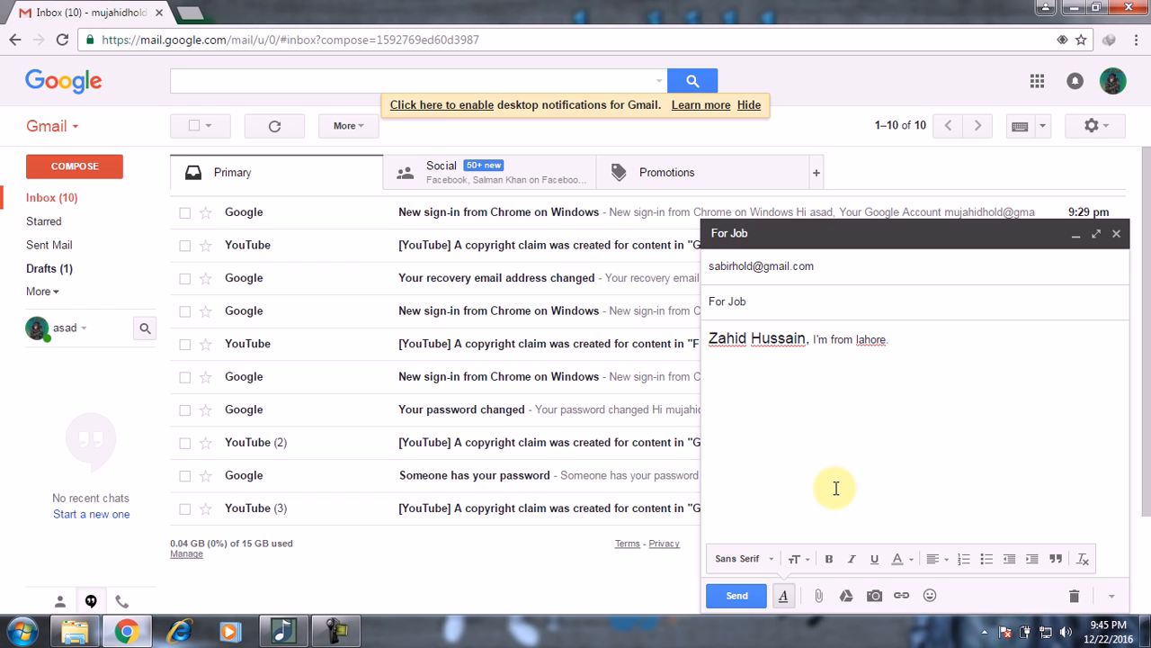
pyautogui.hotkey('ctrl', 'z')
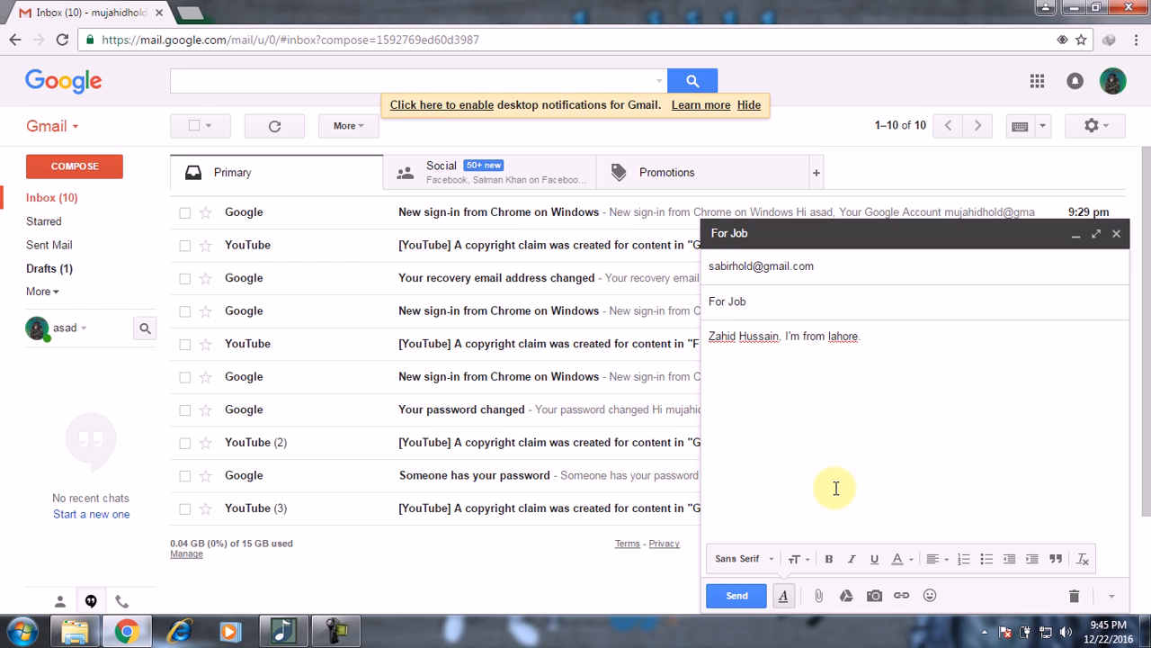
pyautogui.click(797, 559)
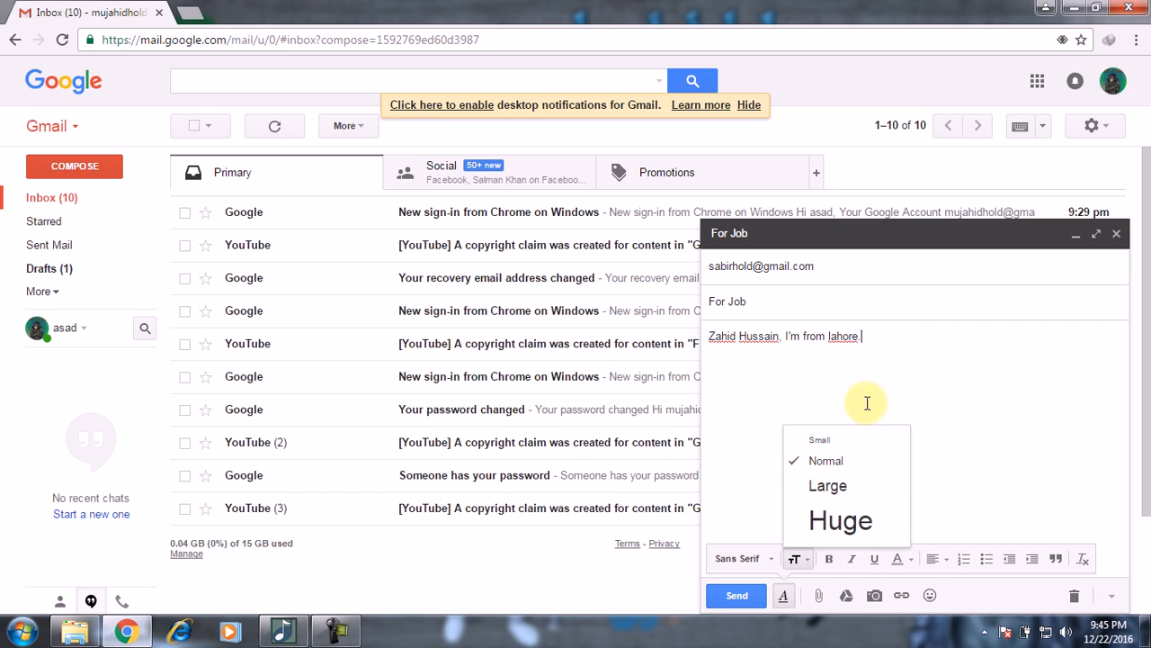
pyautogui.click(833, 398)
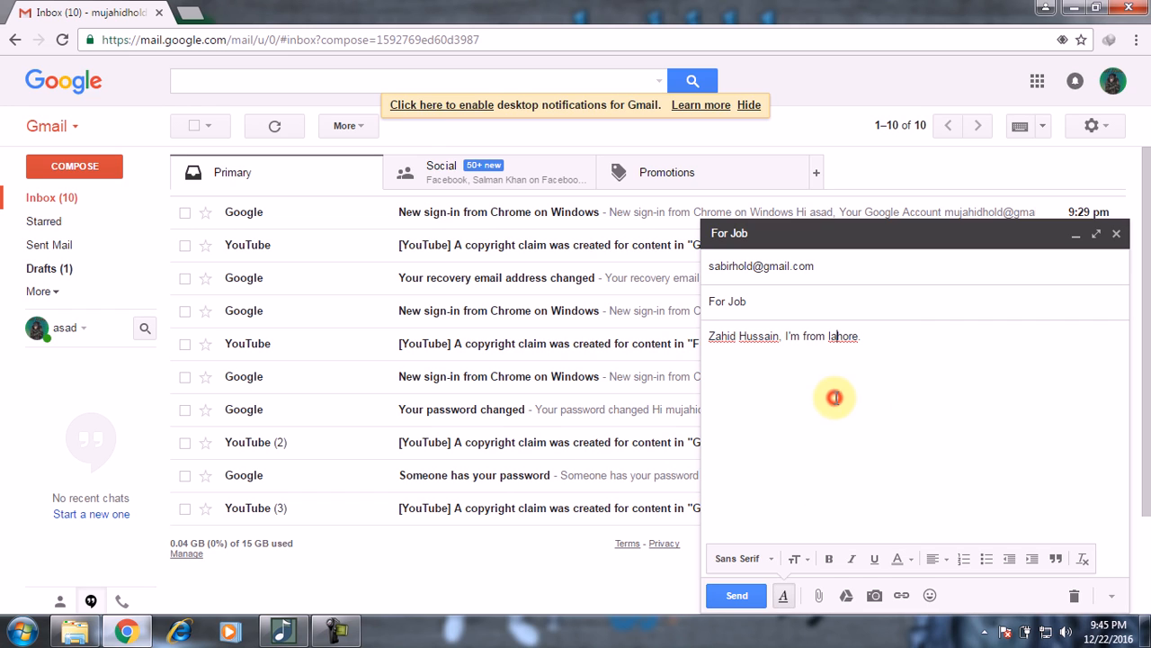
pyautogui.click(769, 558)
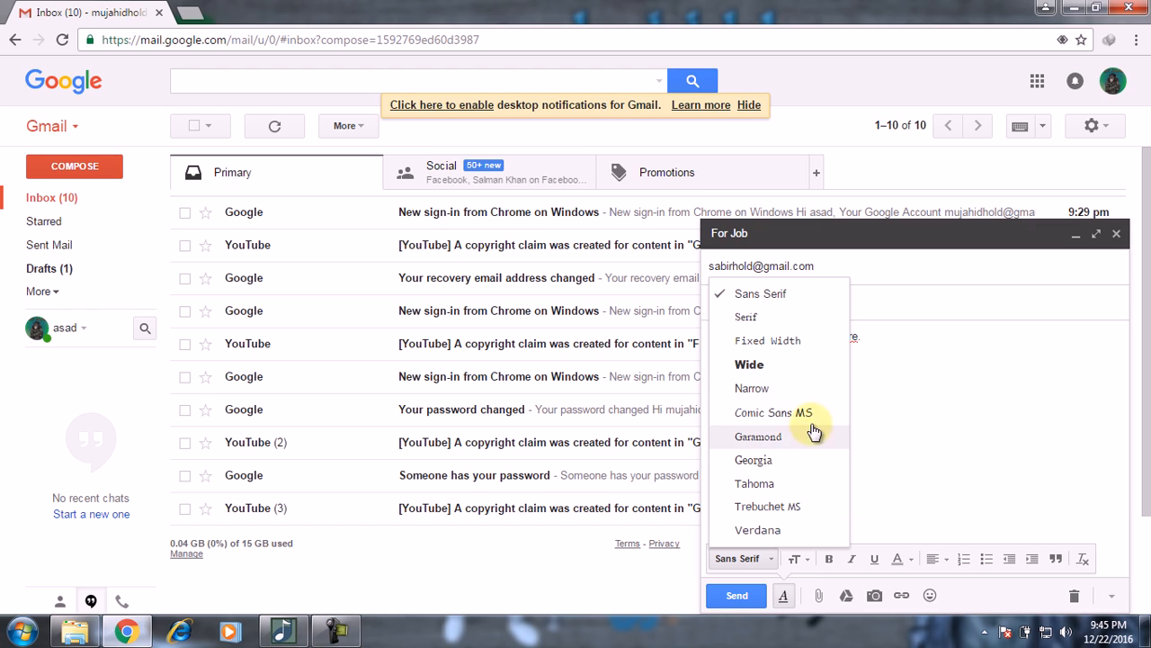
pyautogui.click(891, 411)
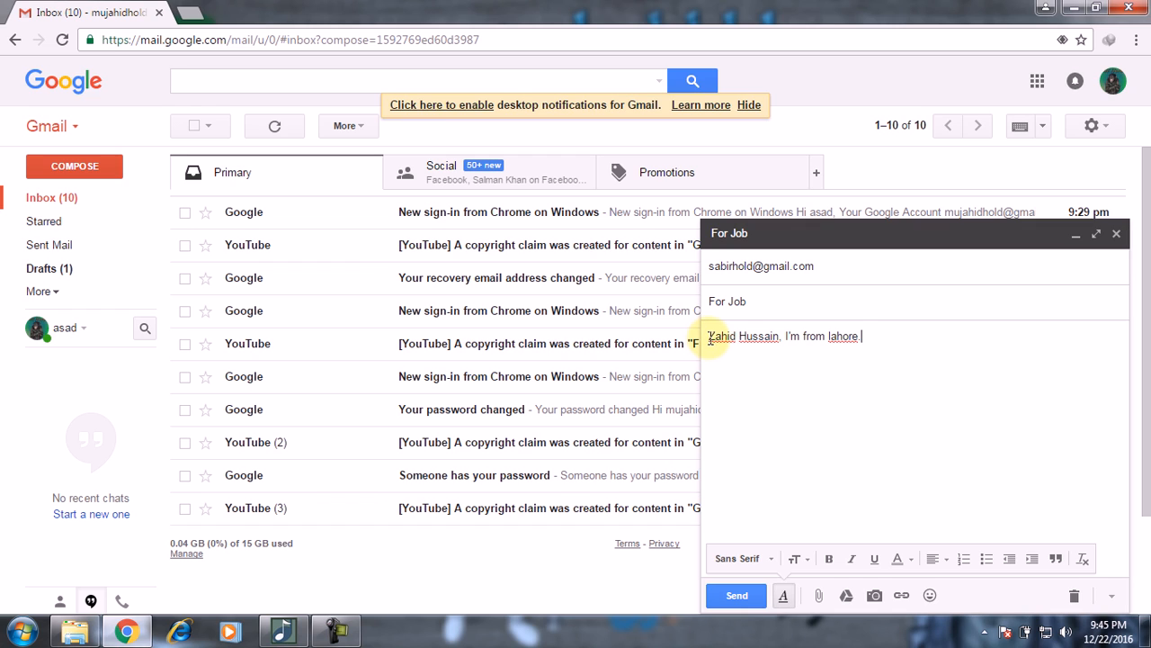
# Step: Set the name at the start of the body to Huge text size
pyautogui.moveTo(708, 336); pyautogui.dragTo(782, 338)
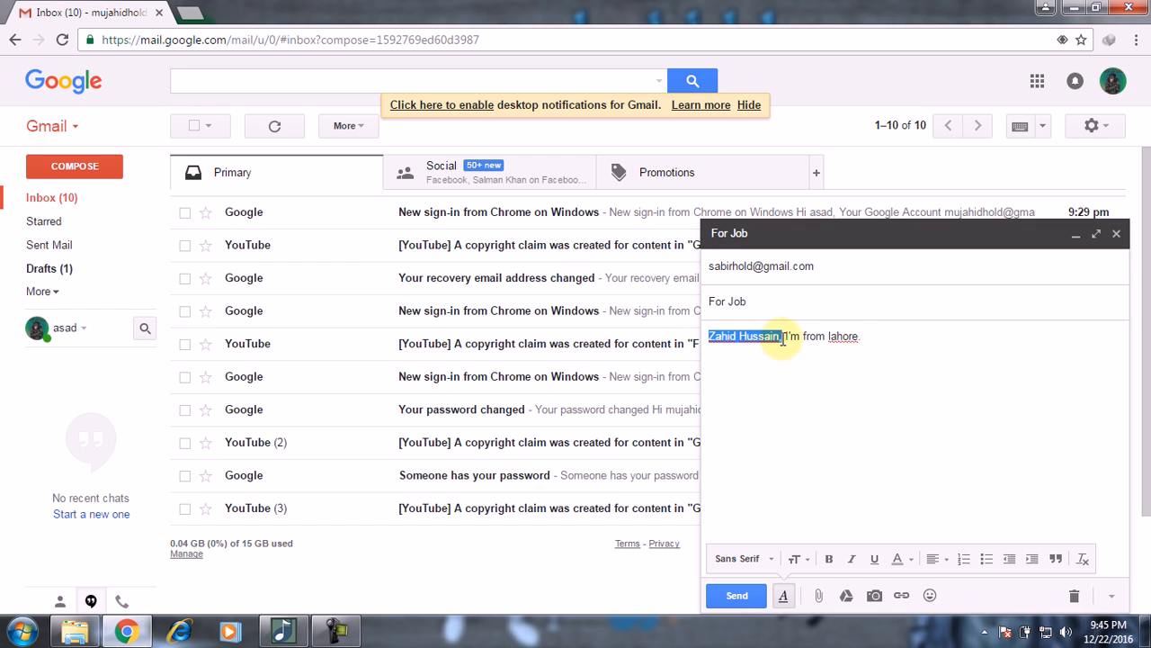
pyautogui.click(796, 559)
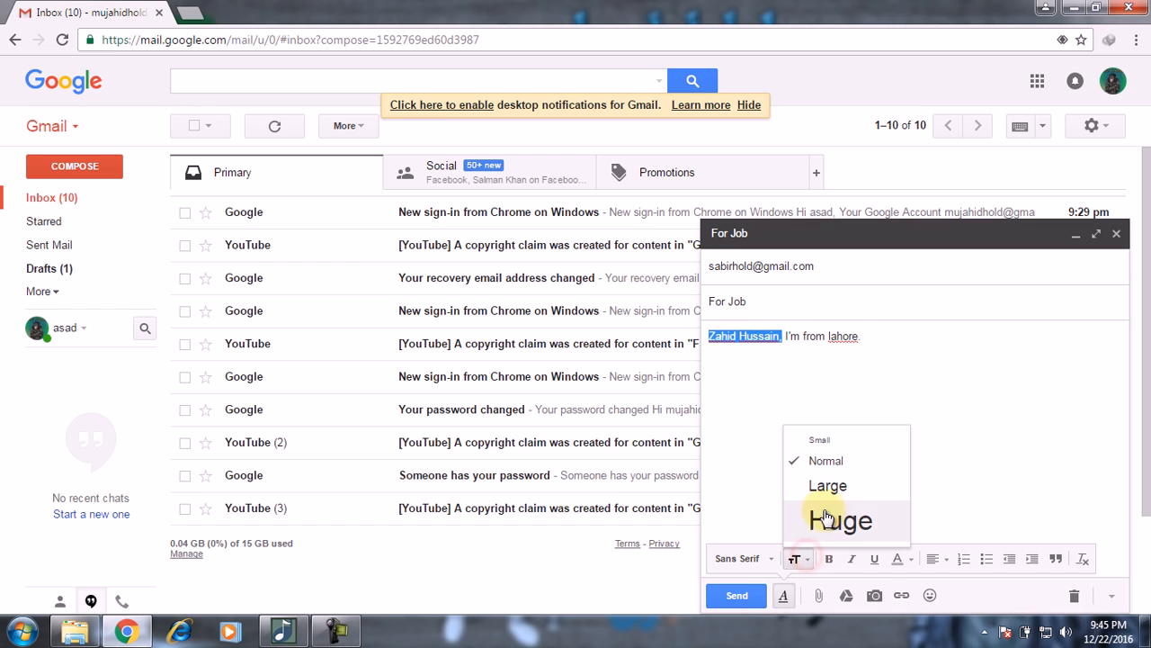
pyautogui.click(841, 522)
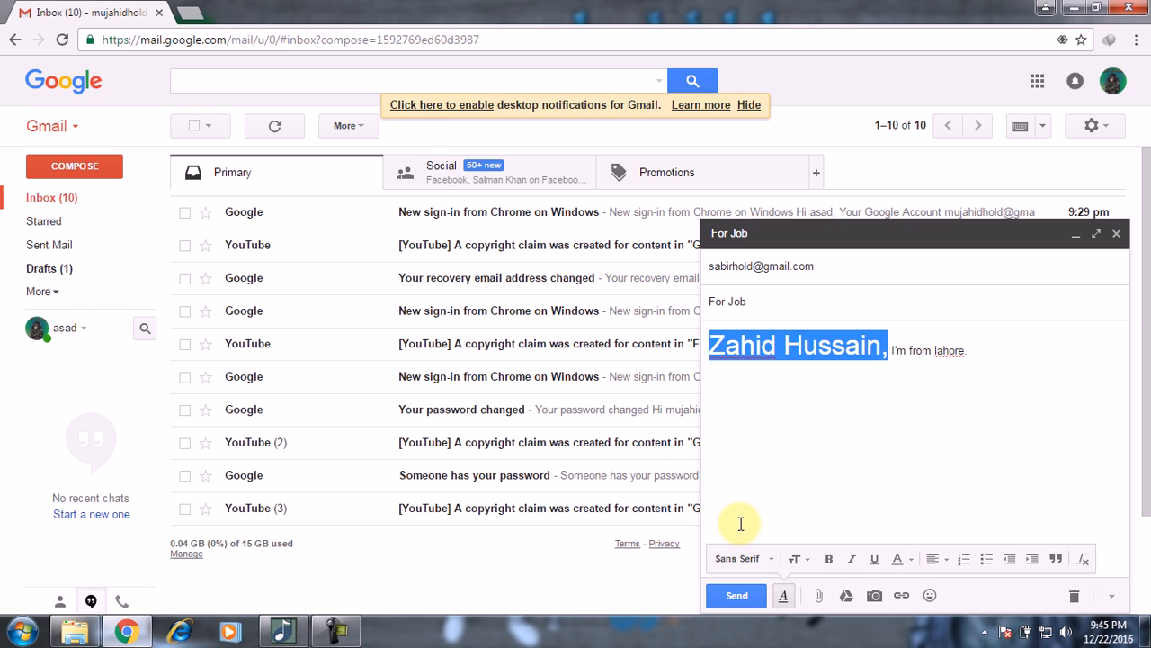
# Step: Try Comic Sans MS on the name, then switch it back to Sans Serif
pyautogui.click(770, 560)
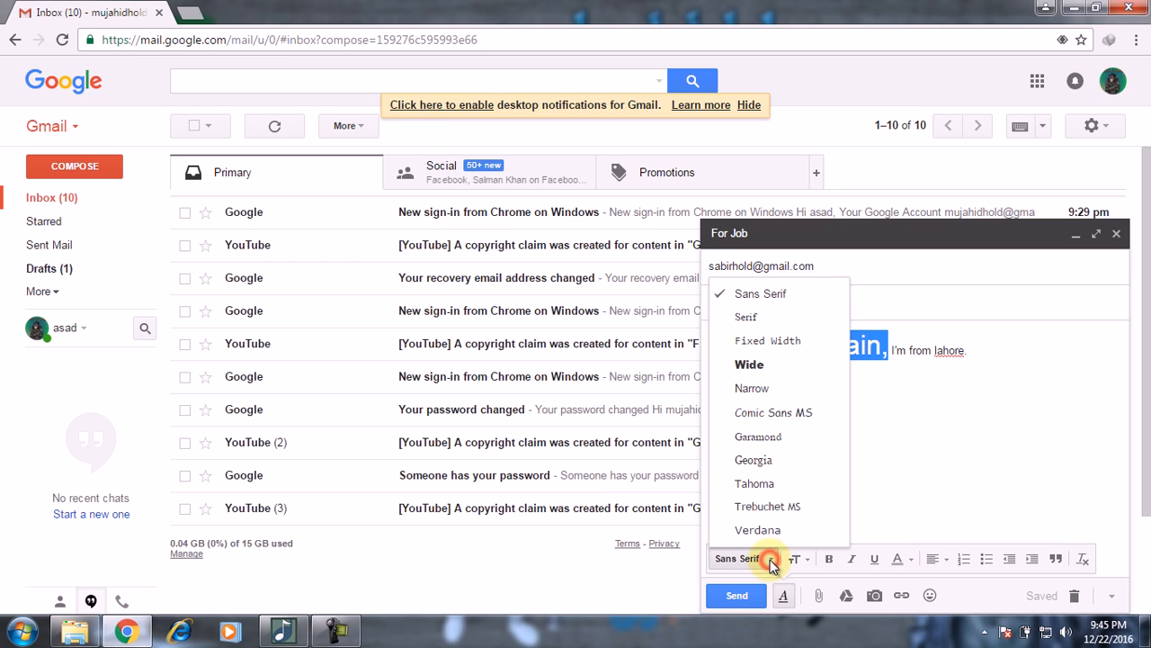
pyautogui.click(771, 412)
pyautogui.click(839, 445)
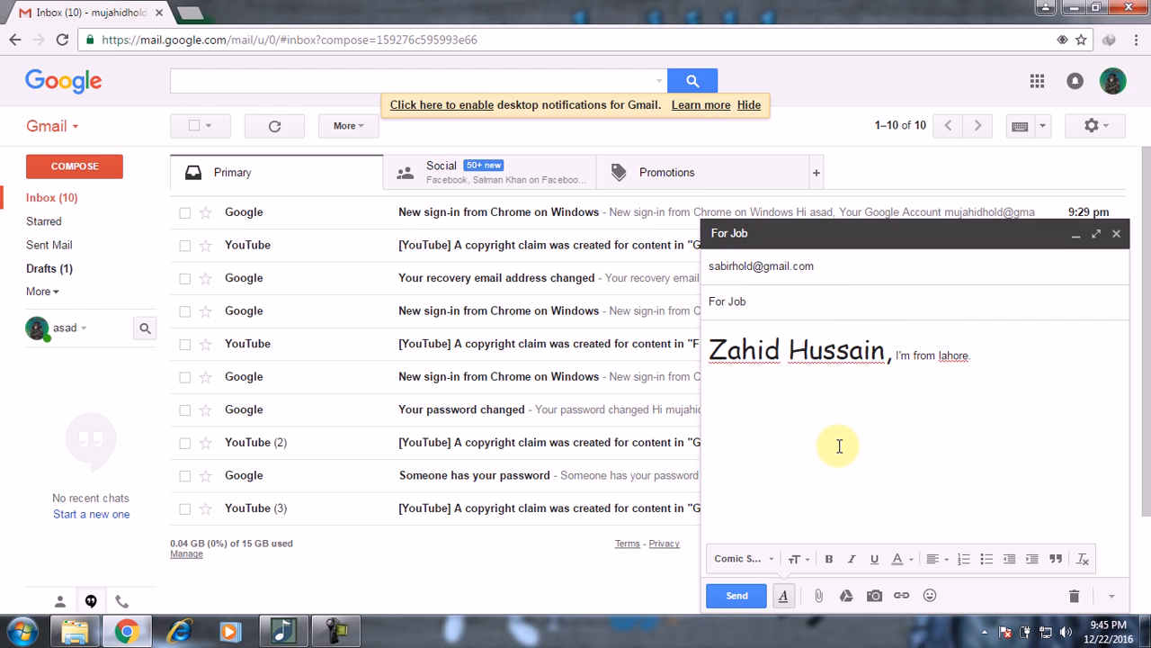
pyautogui.press('Right')
pyautogui.press('Right')
pyautogui.press('Right')
pyautogui.press('Right')
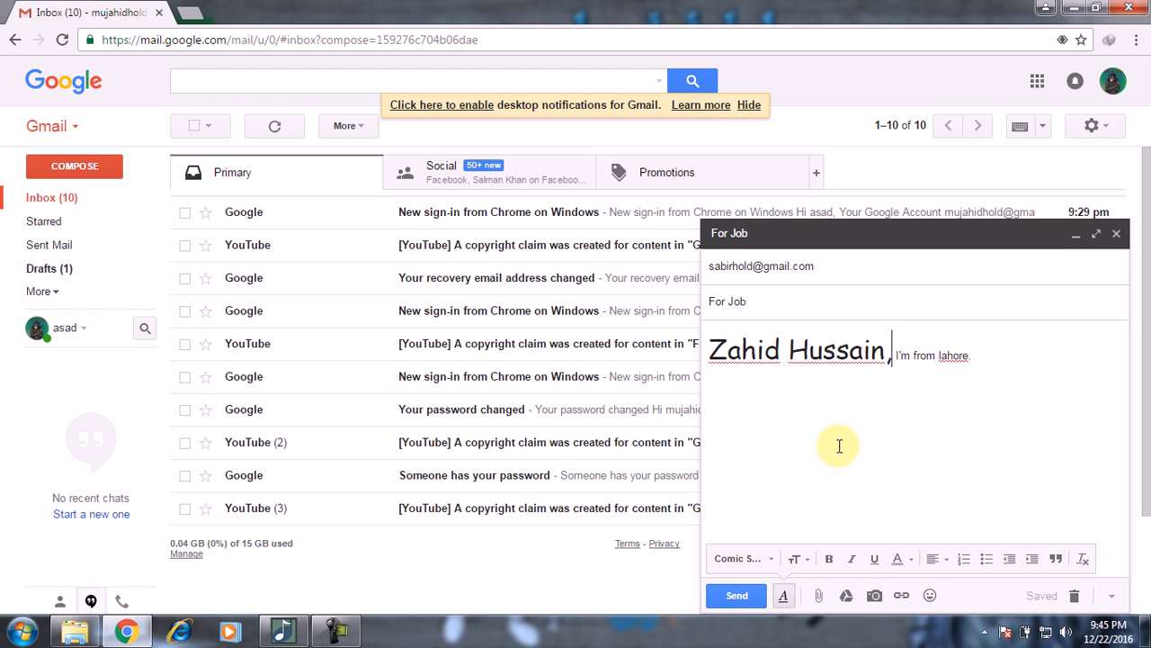
pyautogui.hotkey('shift', 'Left')
pyautogui.hotkey('shift', 'Left')
pyautogui.hotkey('shift', 'Left')
pyautogui.hotkey('shift', 'Left')
pyautogui.hotkey('shift', 'Left')
pyautogui.hotkey('shift', 'Left')
pyautogui.hotkey('shift', 'Left')
pyautogui.hotkey('shift', 'Left')
pyautogui.hotkey('shift', 'Left')
pyautogui.hotkey('shift', 'Left')
pyautogui.hotkey('shift', 'Left')
pyautogui.hotkey('shift', 'Left')
pyautogui.hotkey('shift', 'Left')
pyautogui.hotkey('shift', 'Left')
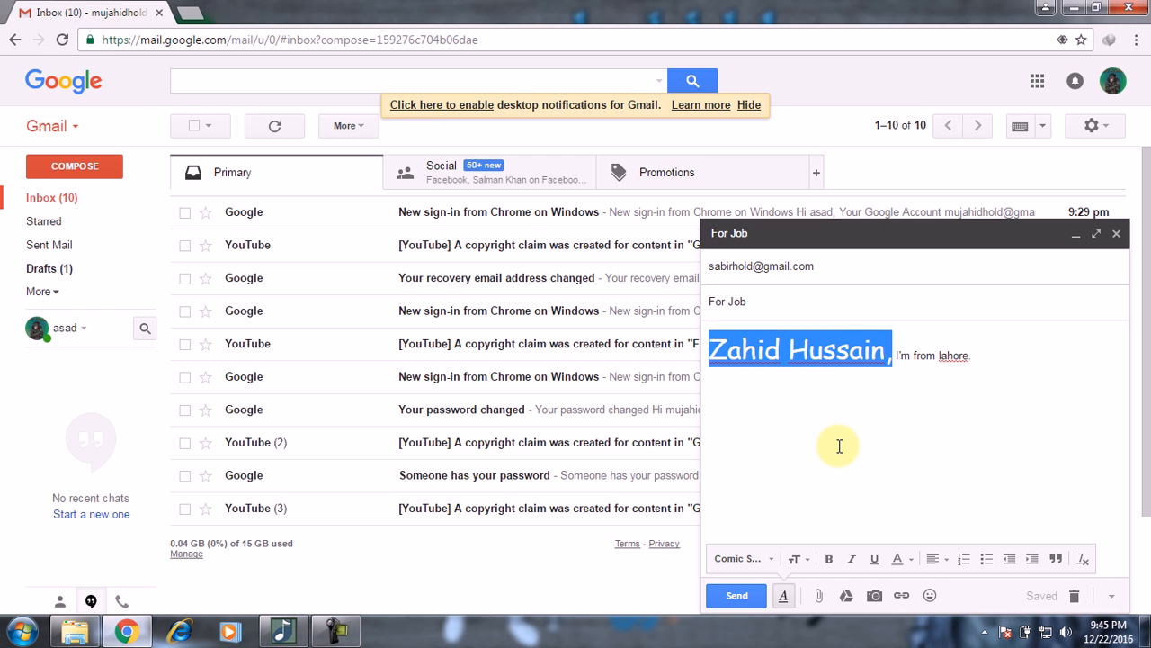
pyautogui.click(766, 560)
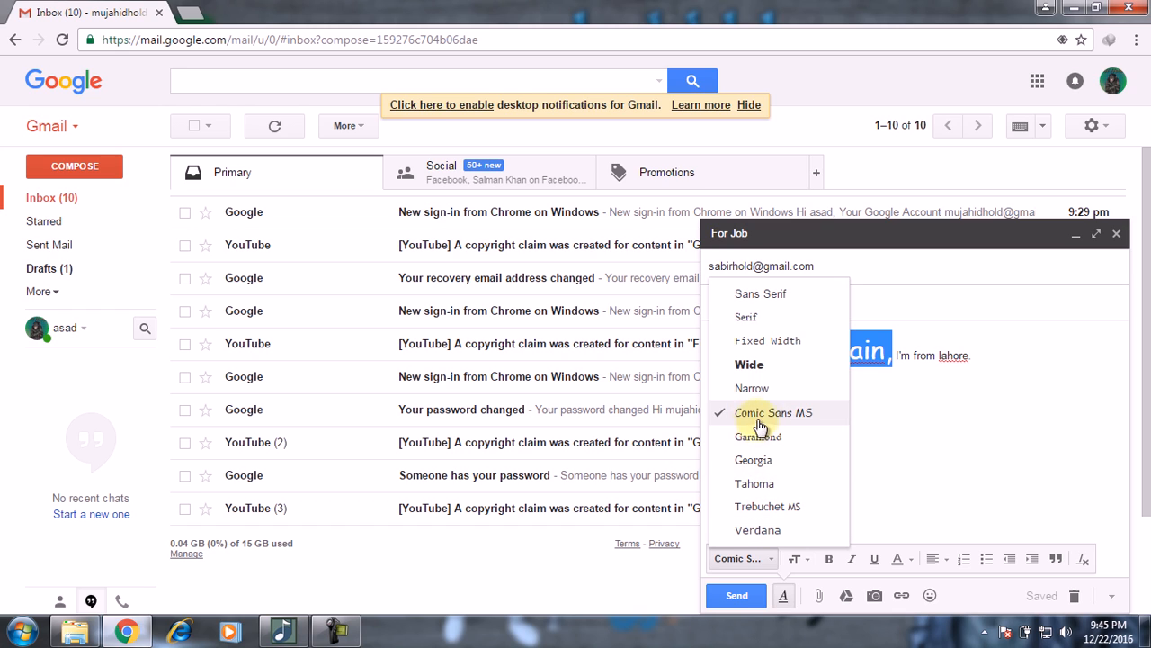
pyautogui.click(782, 295)
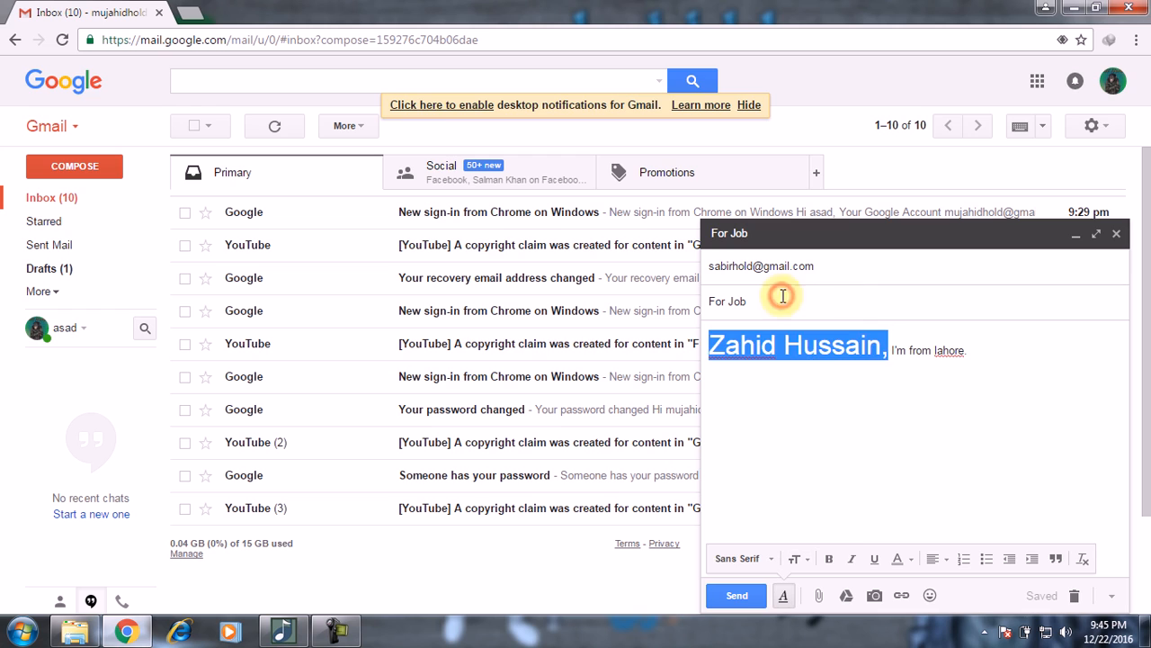
pyautogui.click(833, 452)
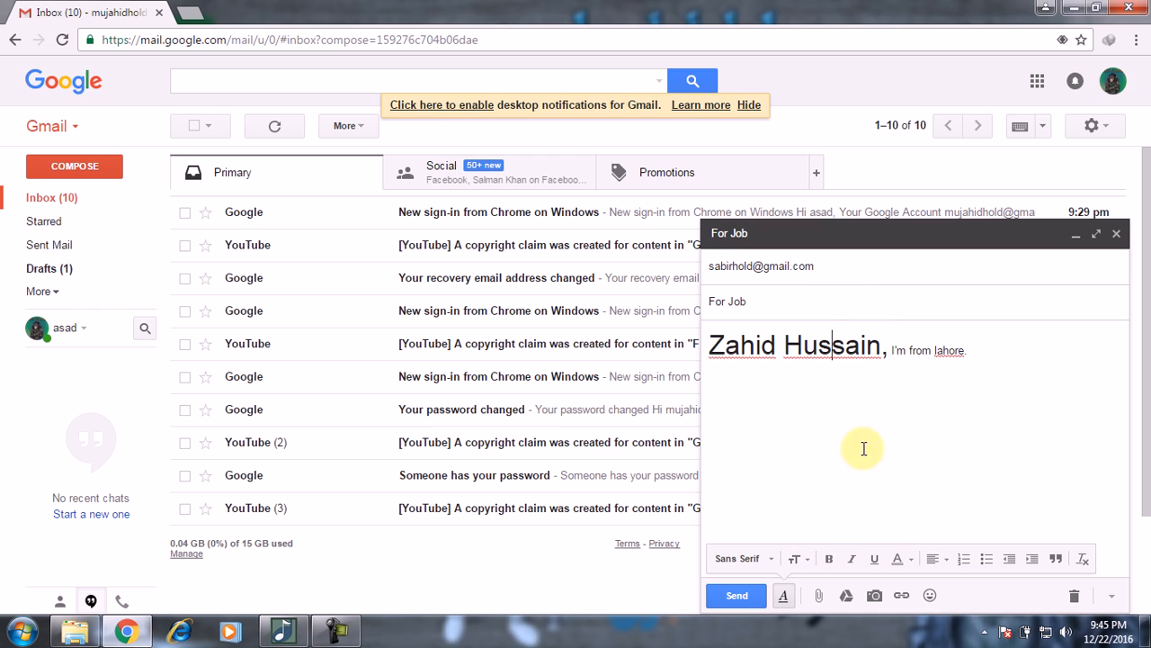
# Step: Look through the alignment and colour menus without changing anything
pyautogui.click(944, 564)
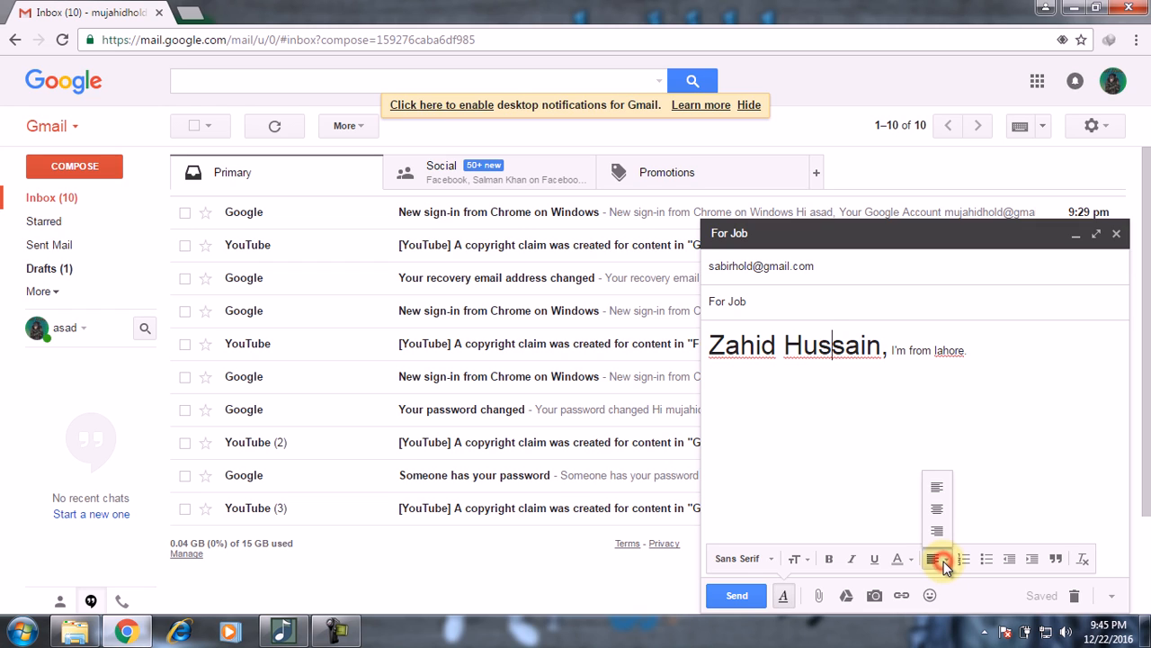
pyautogui.click(881, 519)
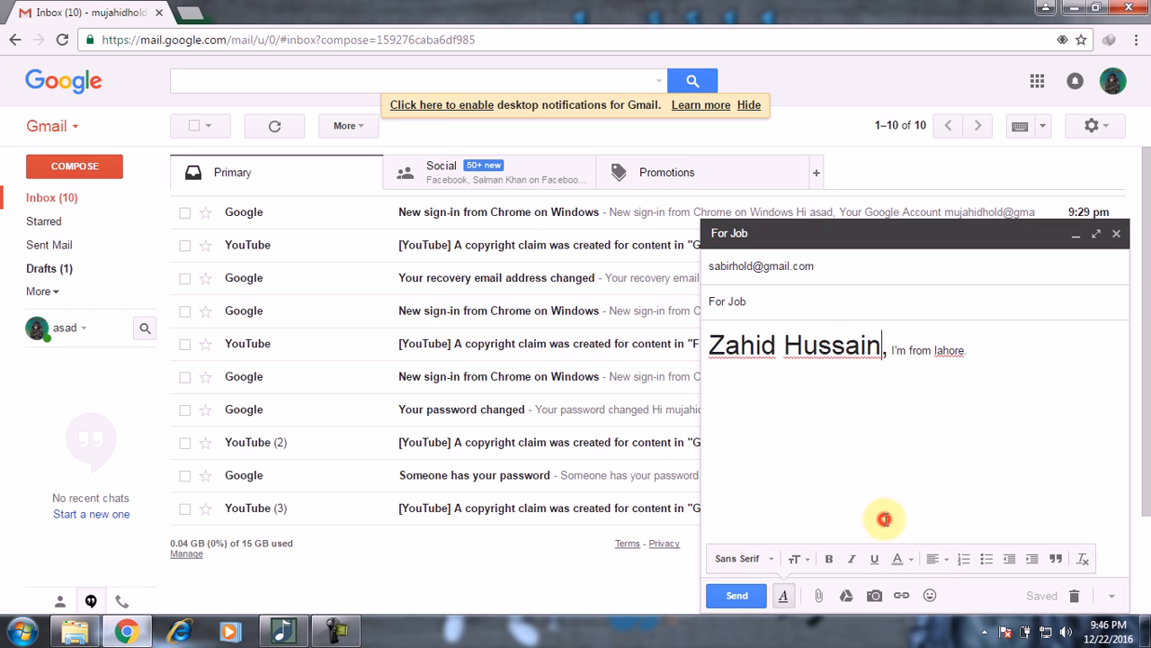
pyautogui.click(910, 559)
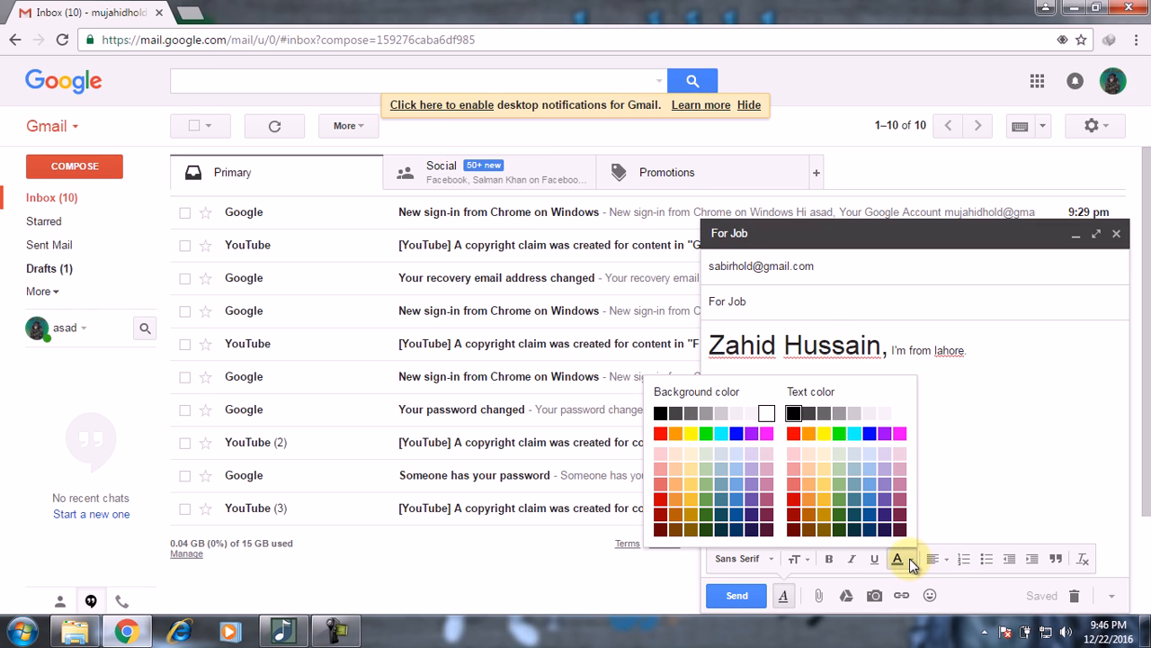
pyautogui.click(973, 482)
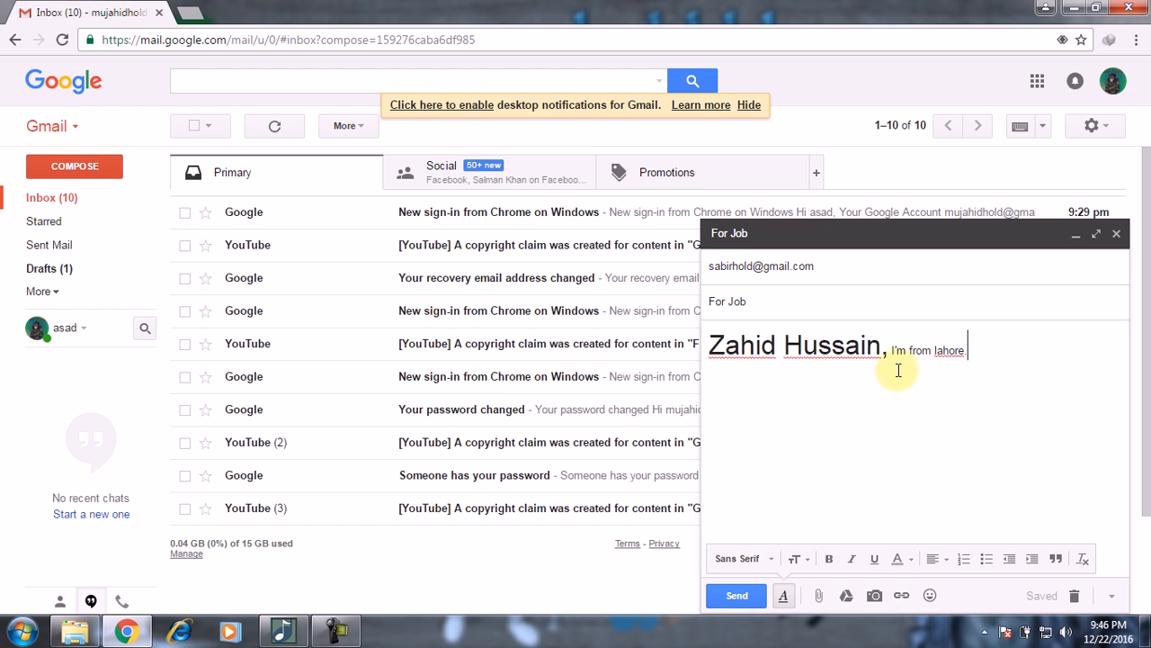
# Step: Colour the surname's text red
pyautogui.moveTo(882, 353); pyautogui.dragTo(784, 352)
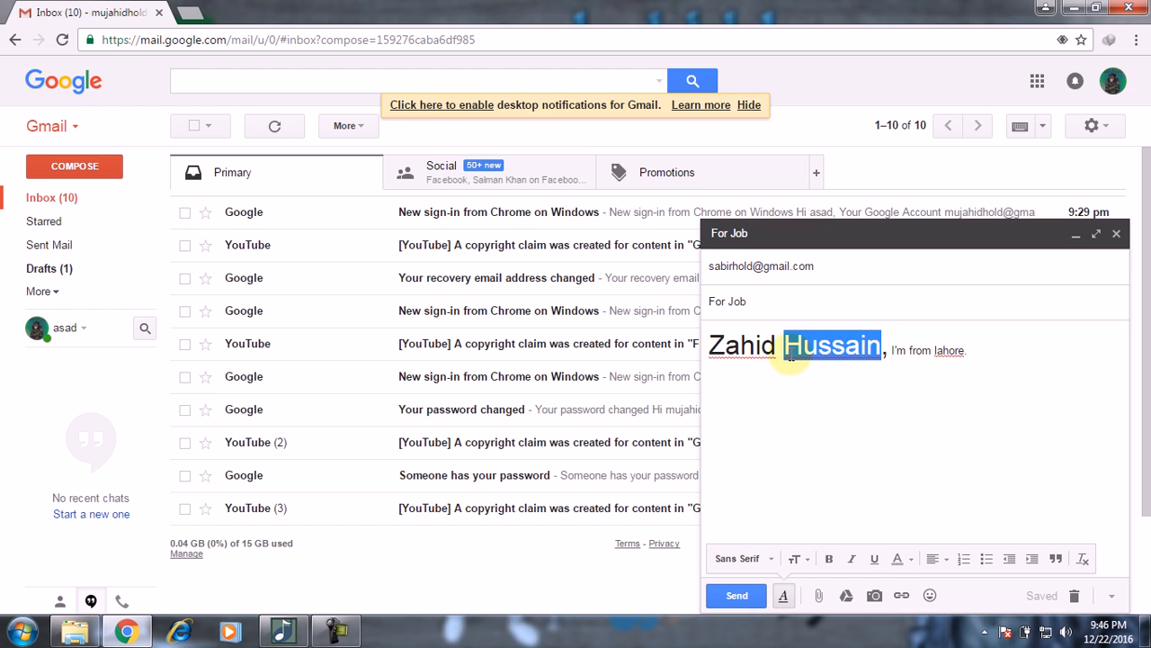
pyautogui.click(910, 560)
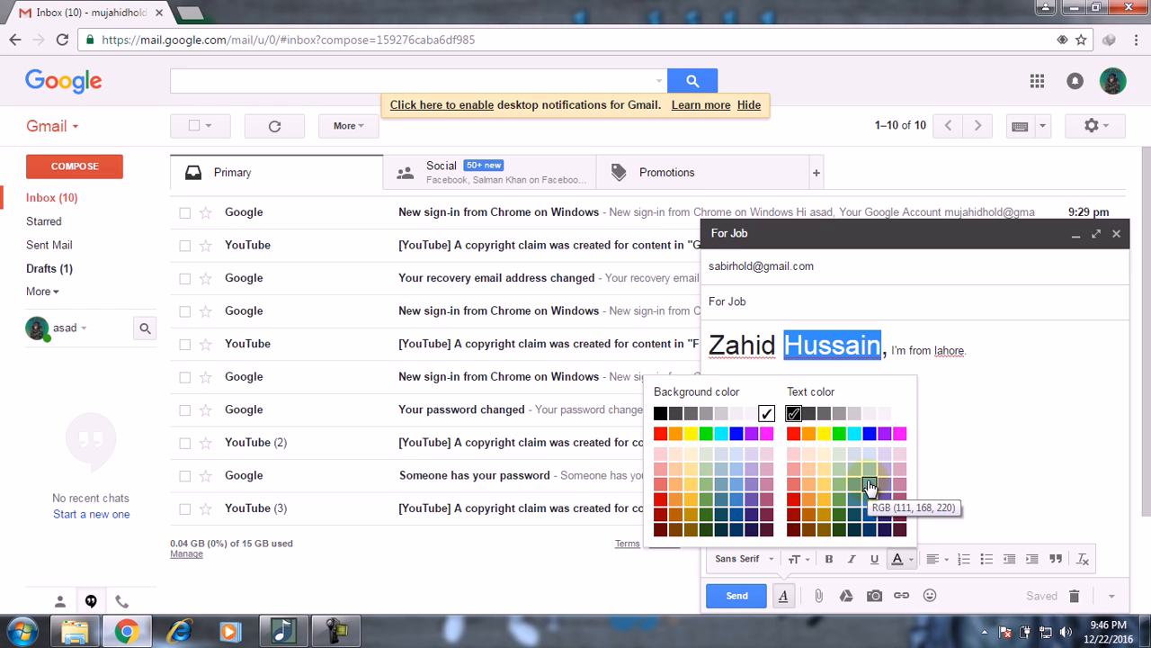
pyautogui.click(795, 431)
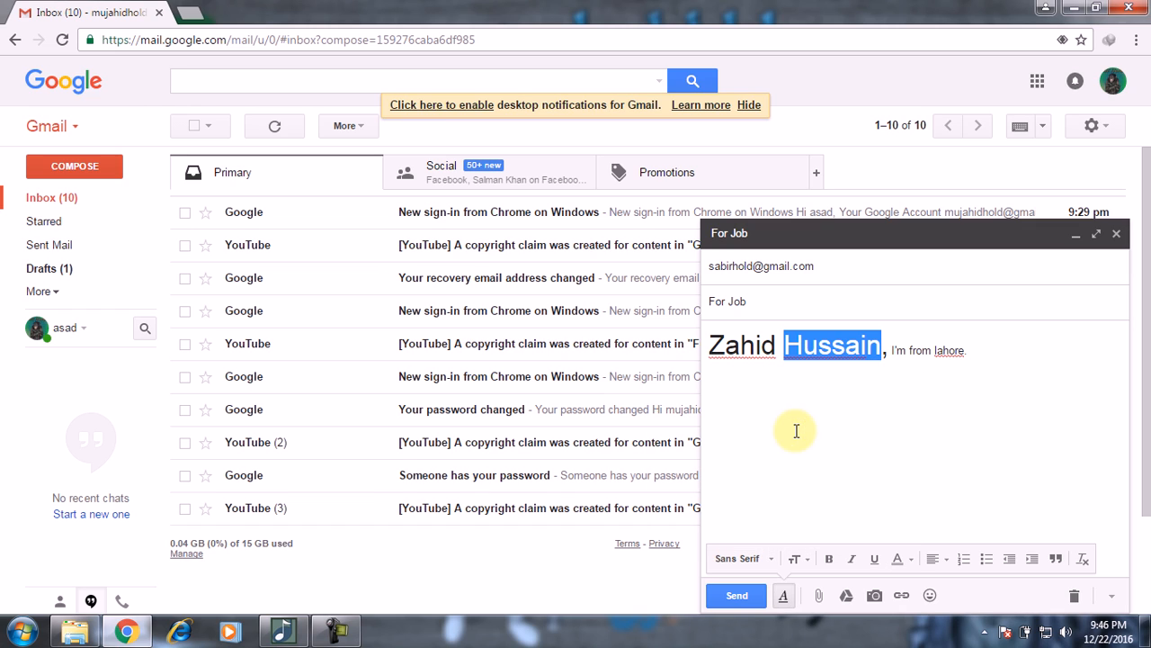
pyautogui.click(887, 450)
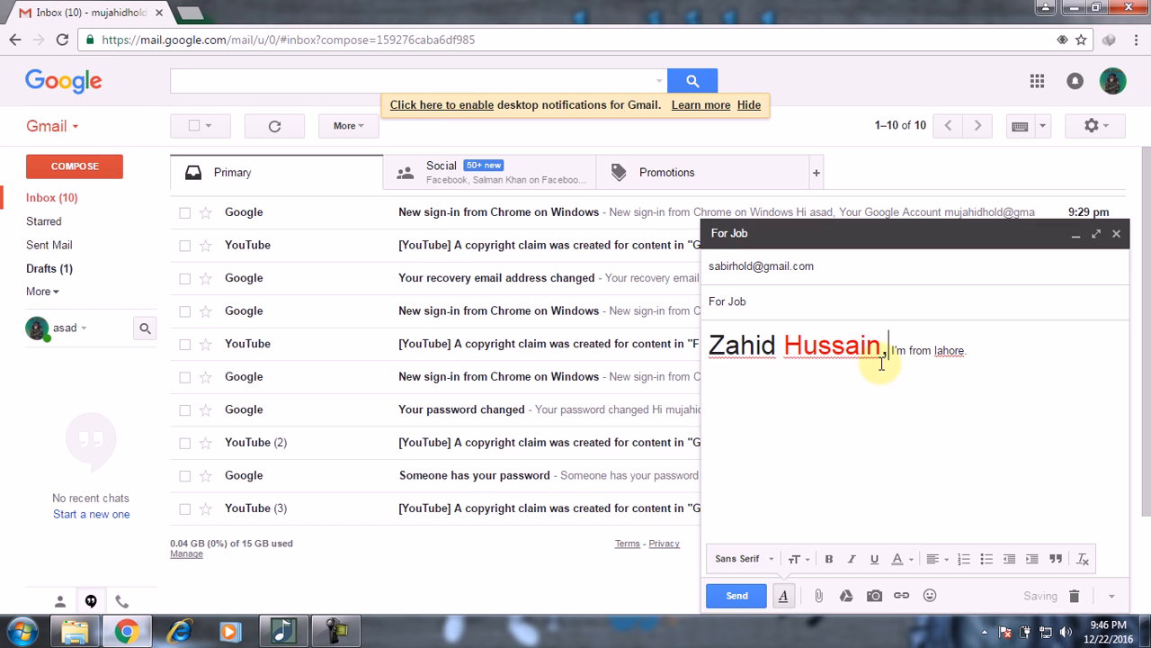
# Step: Give the surname a green background highlight
pyautogui.moveTo(782, 346); pyautogui.dragTo(883, 353)
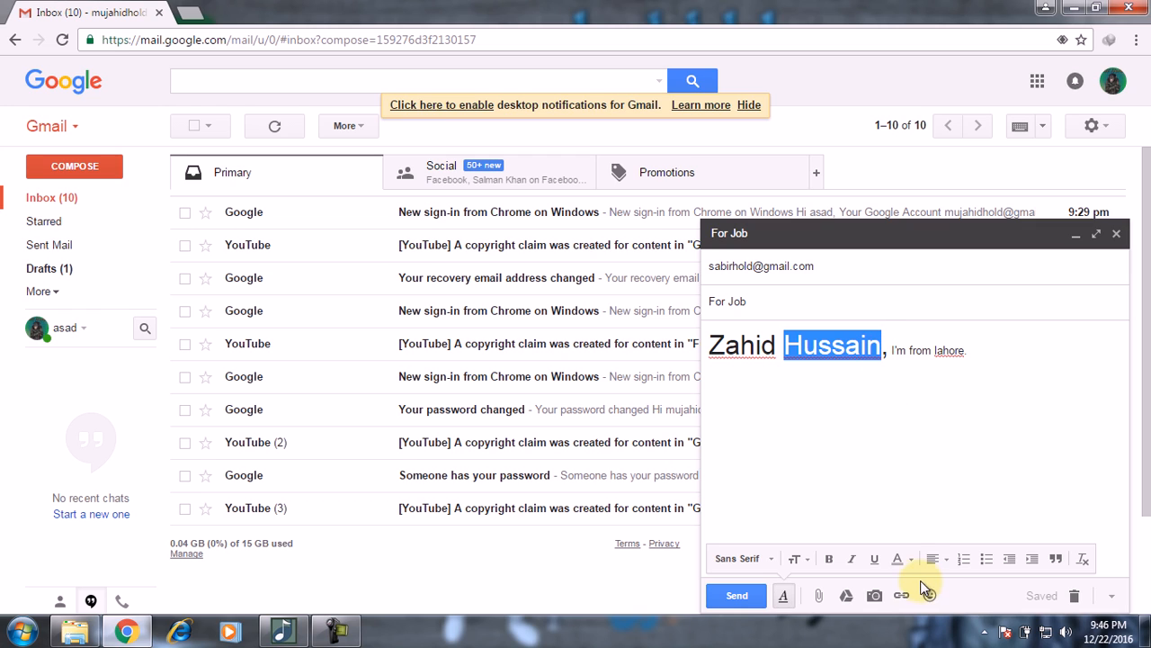
pyautogui.click(909, 559)
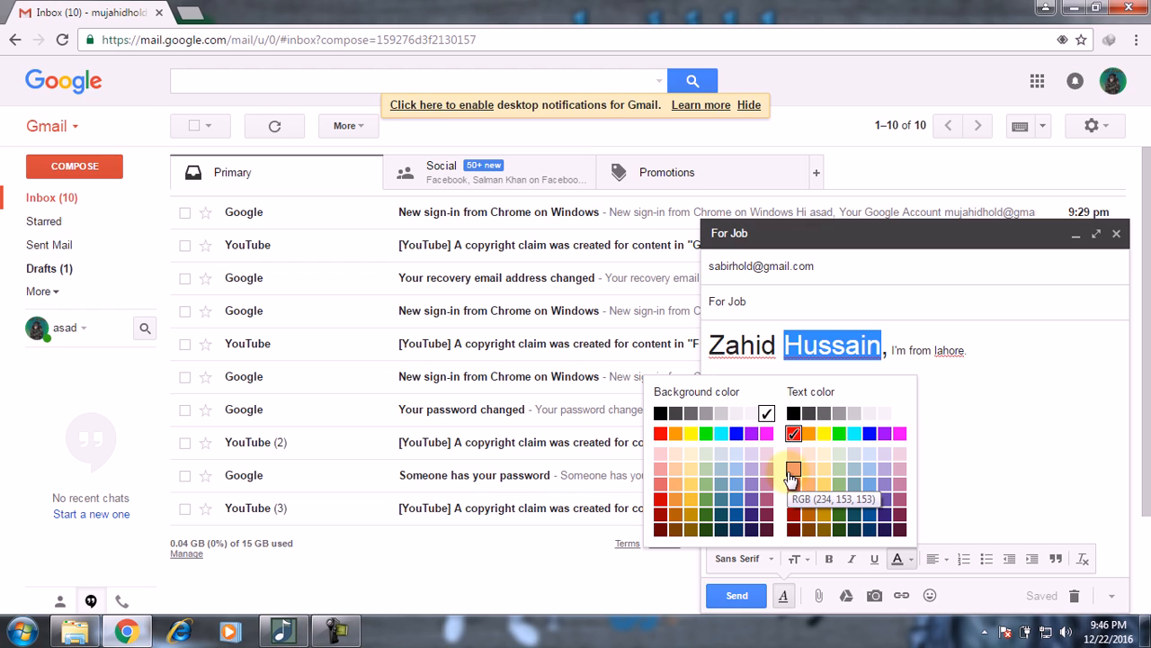
pyautogui.click(706, 434)
pyautogui.click(988, 411)
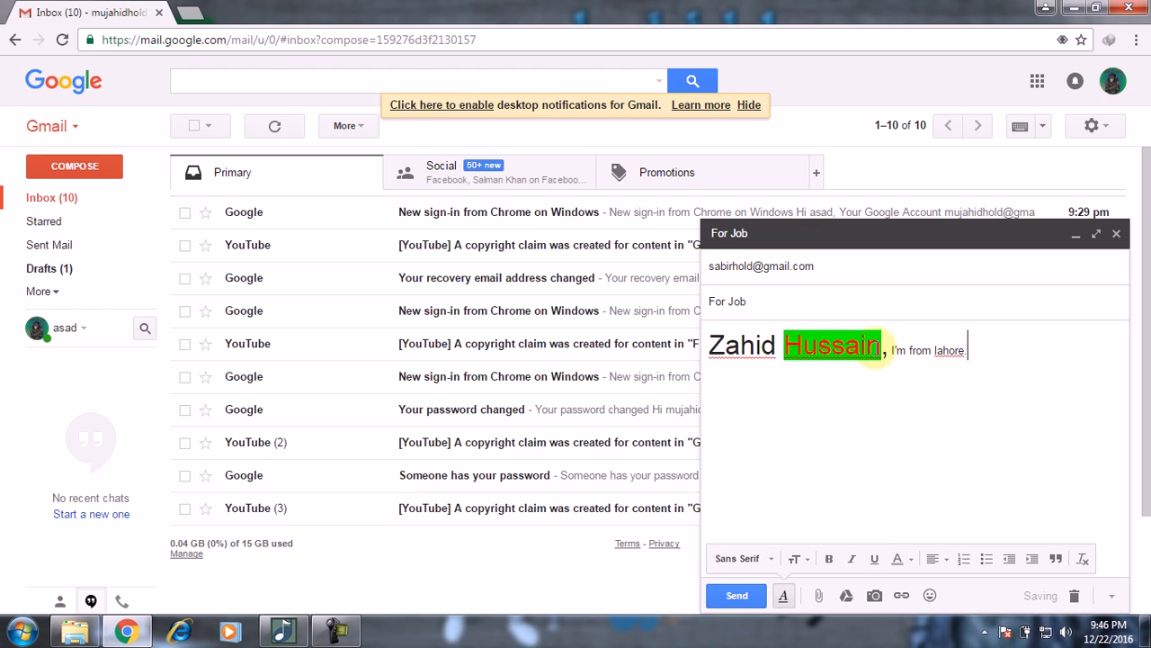
pyautogui.moveTo(873, 346); pyautogui.dragTo(788, 346)
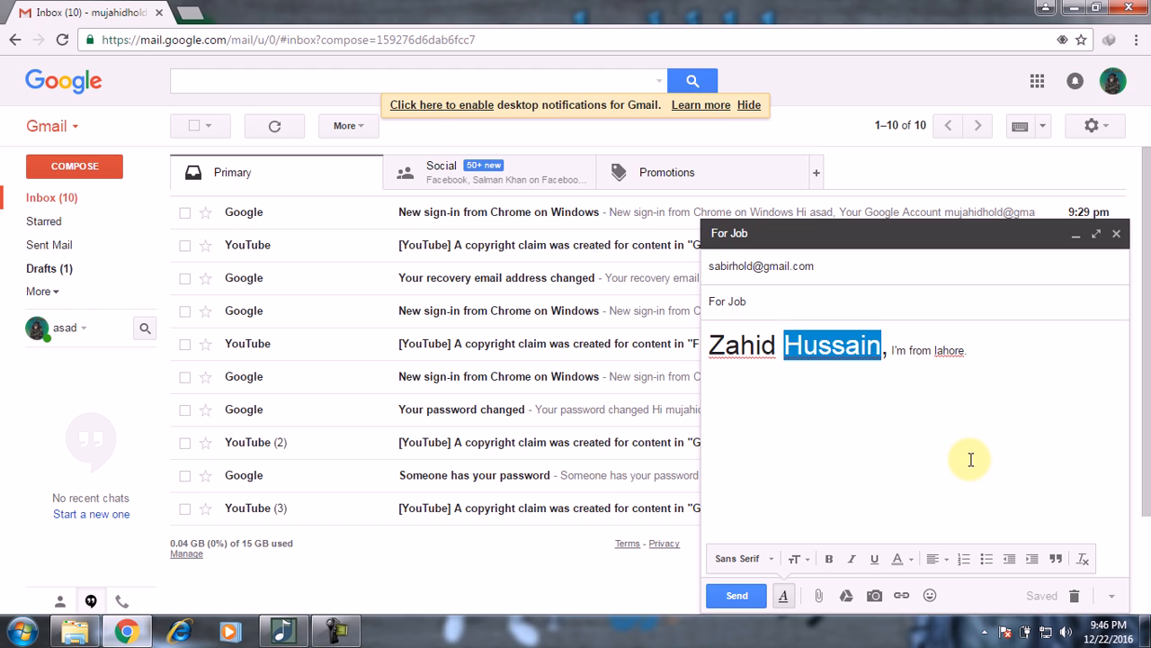
# Step: Delete all the body text and set the empty body to centred alignment
pyautogui.click(942, 497)
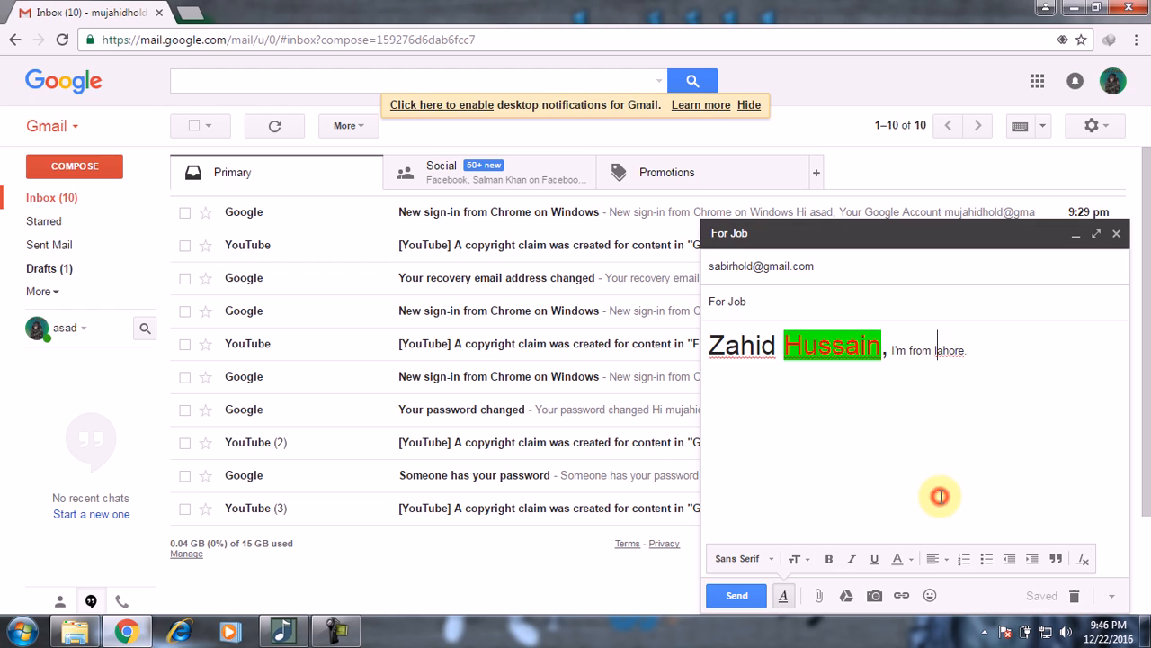
pyautogui.click(945, 559)
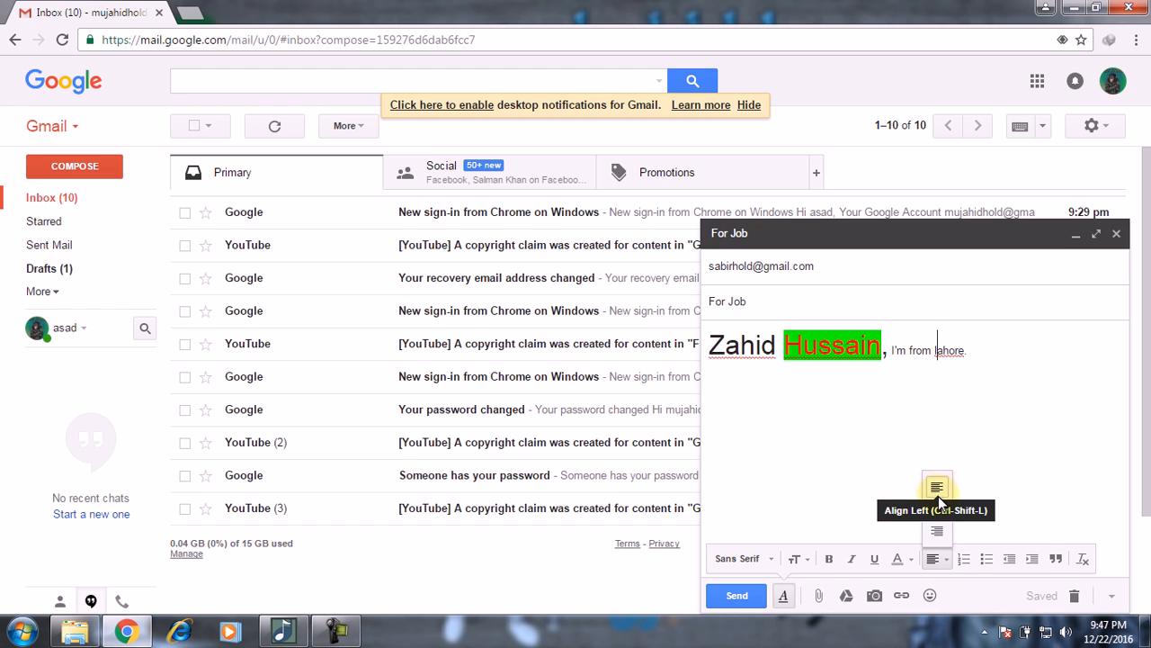
pyautogui.click(994, 404)
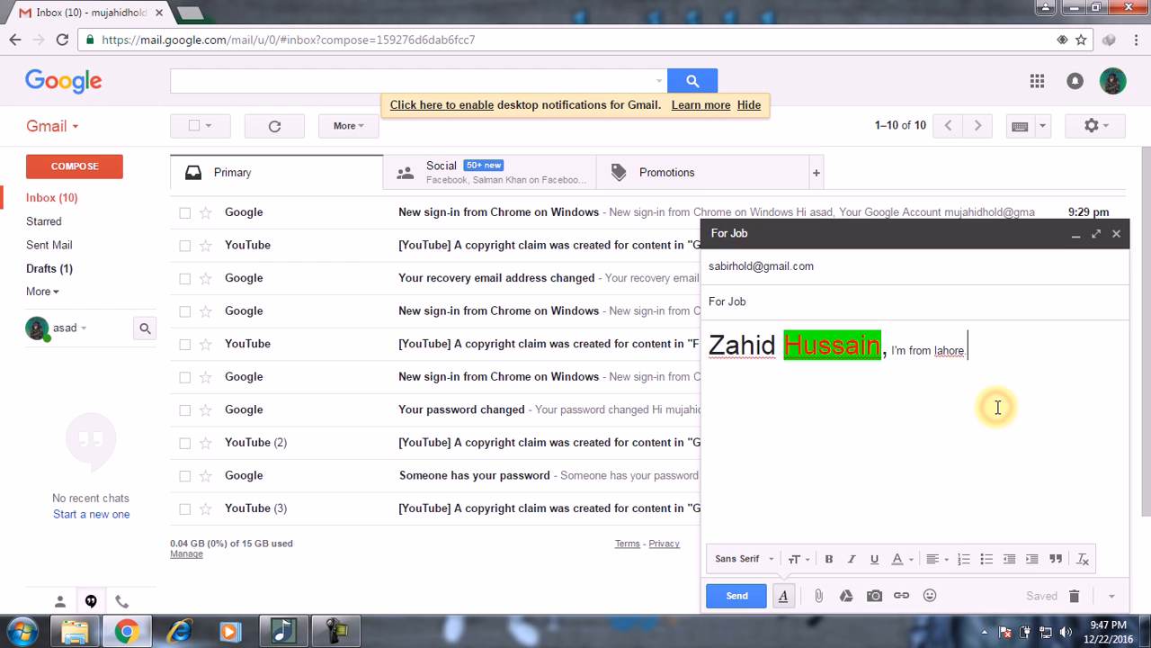
pyautogui.hotkey('ctrl', 'a')
pyautogui.press('Delete')
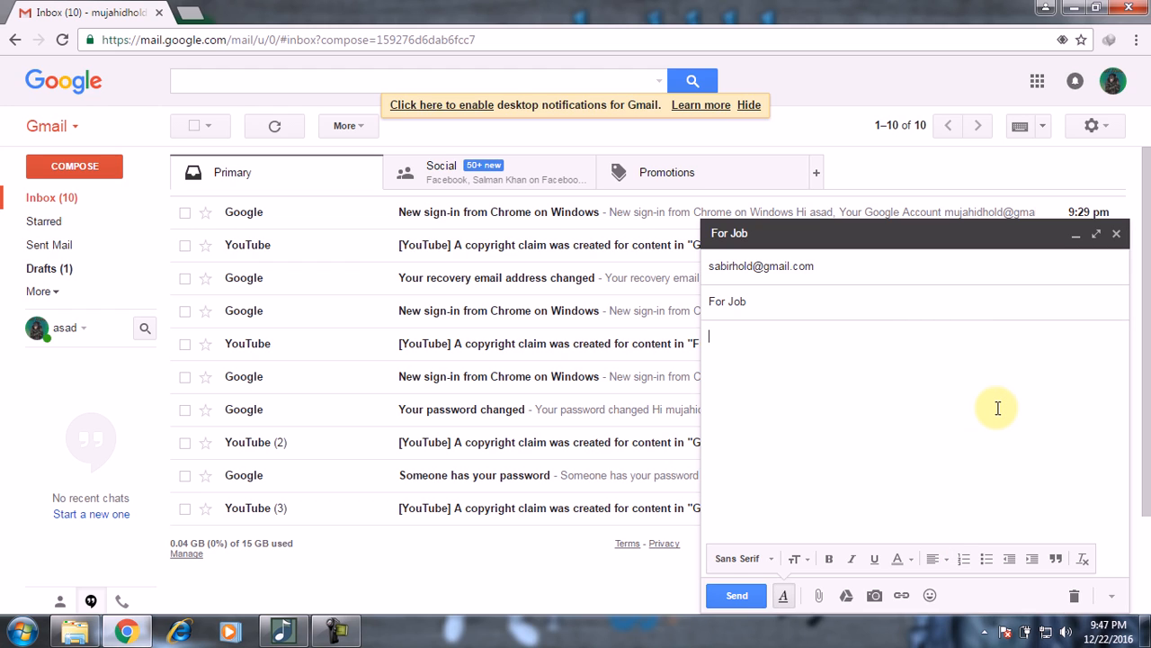
pyautogui.click(936, 558)
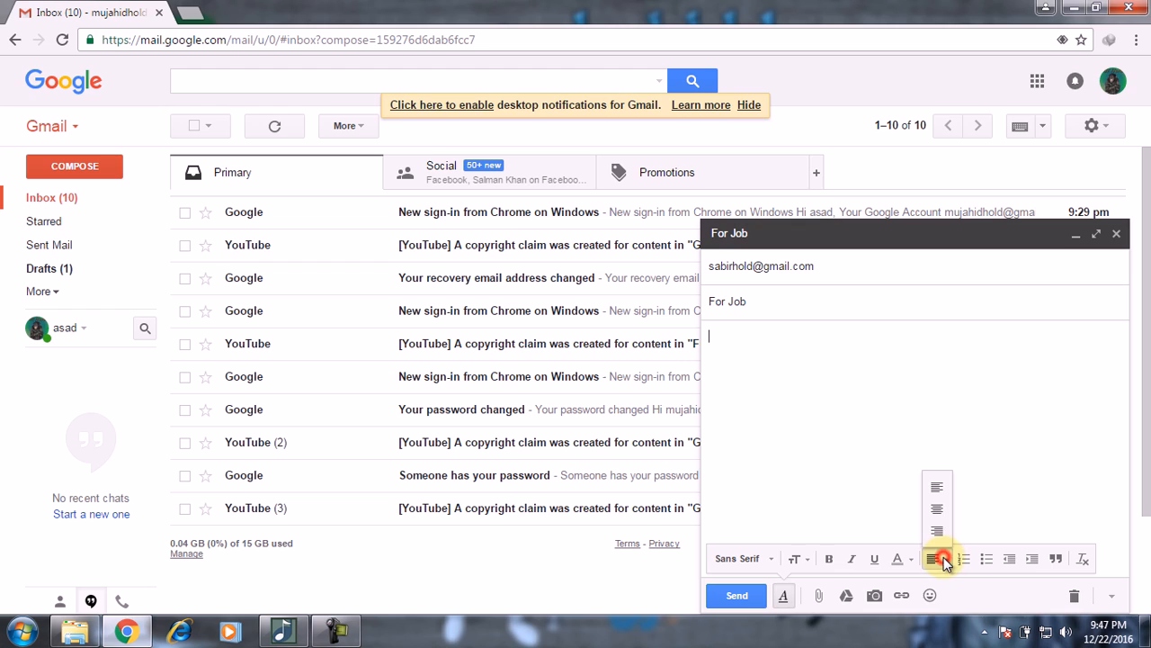
pyautogui.click(939, 508)
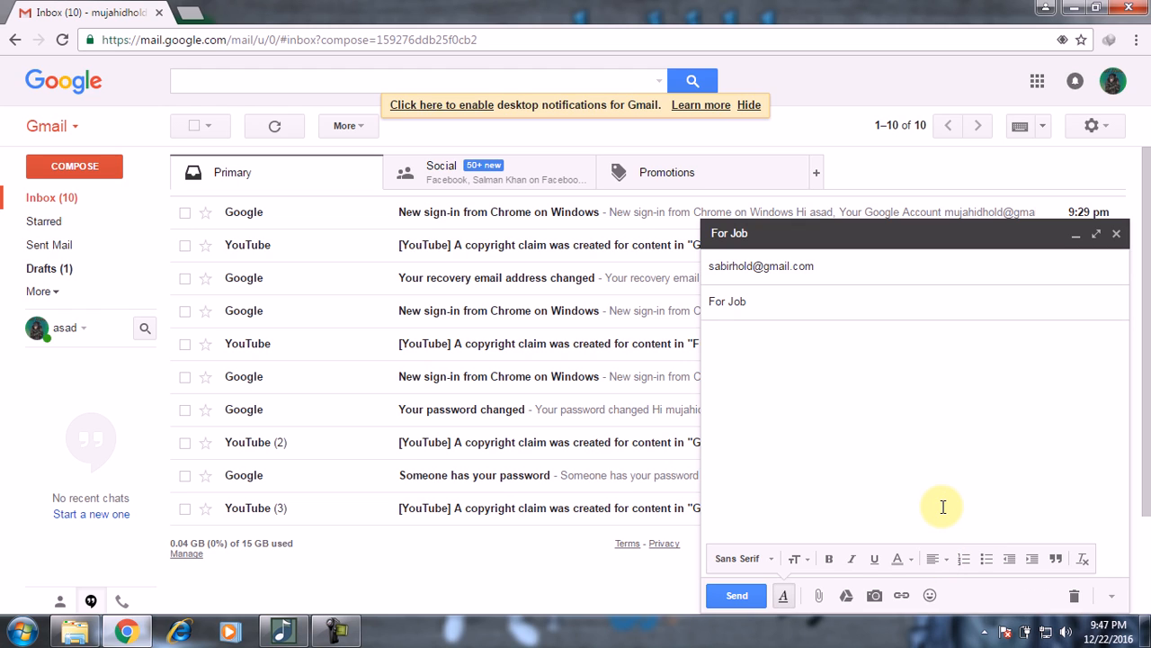
# Step: Type and erase test letters while trying centre, right and left alignment on the empty body
pyautogui.write('hjgjhg')
pyautogui.press('BackSpace')
pyautogui.press('BackSpace')
pyautogui.press('BackSpace')
pyautogui.press('BackSpace')
pyautogui.press('BackSpace')
pyautogui.press('BackSpace')
pyautogui.click(939, 558)
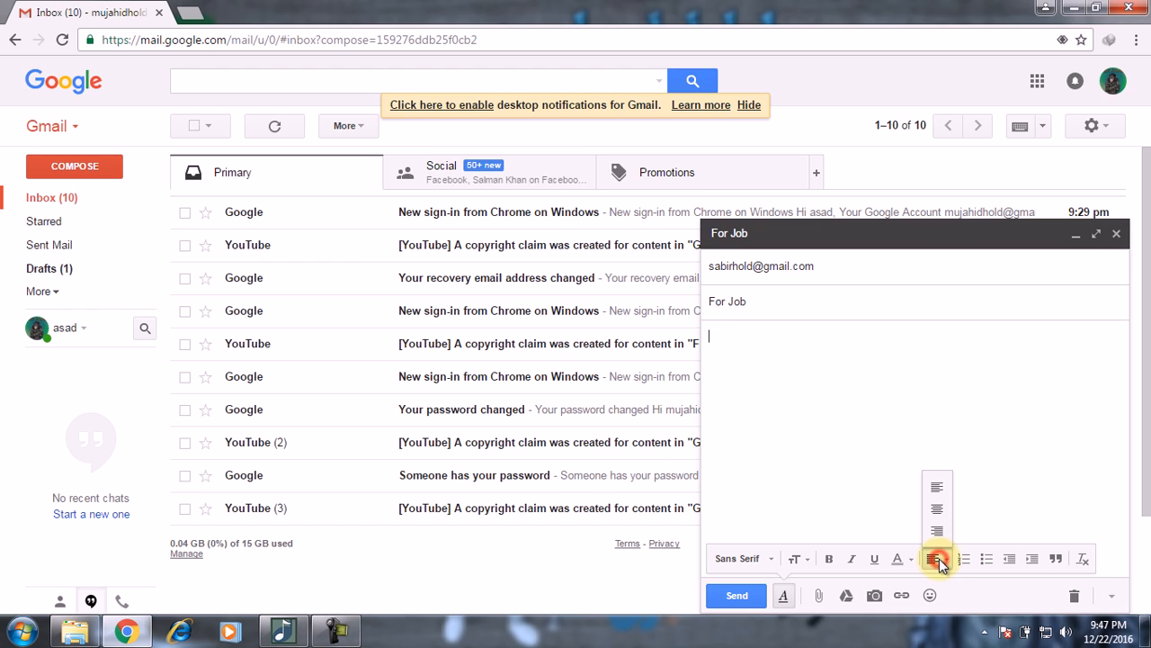
pyautogui.click(940, 508)
pyautogui.write('jgjhg')
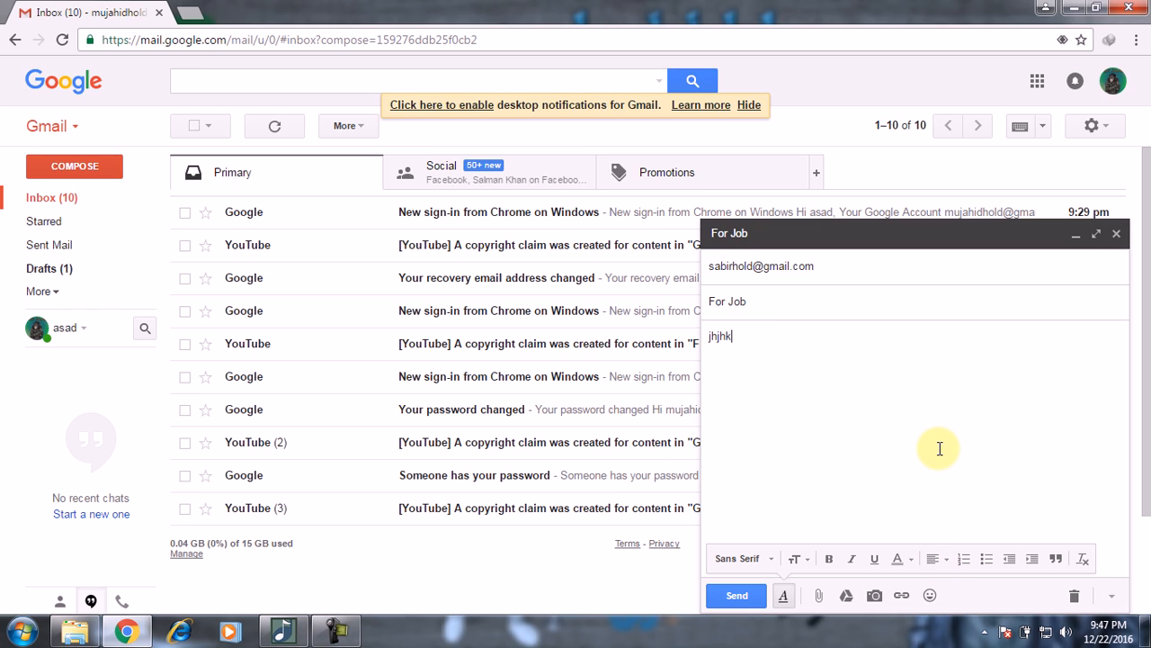
pyautogui.press('BackSpace')
pyautogui.press('BackSpace')
pyautogui.press('BackSpace')
pyautogui.press('BackSpace')
pyautogui.press('BackSpace')
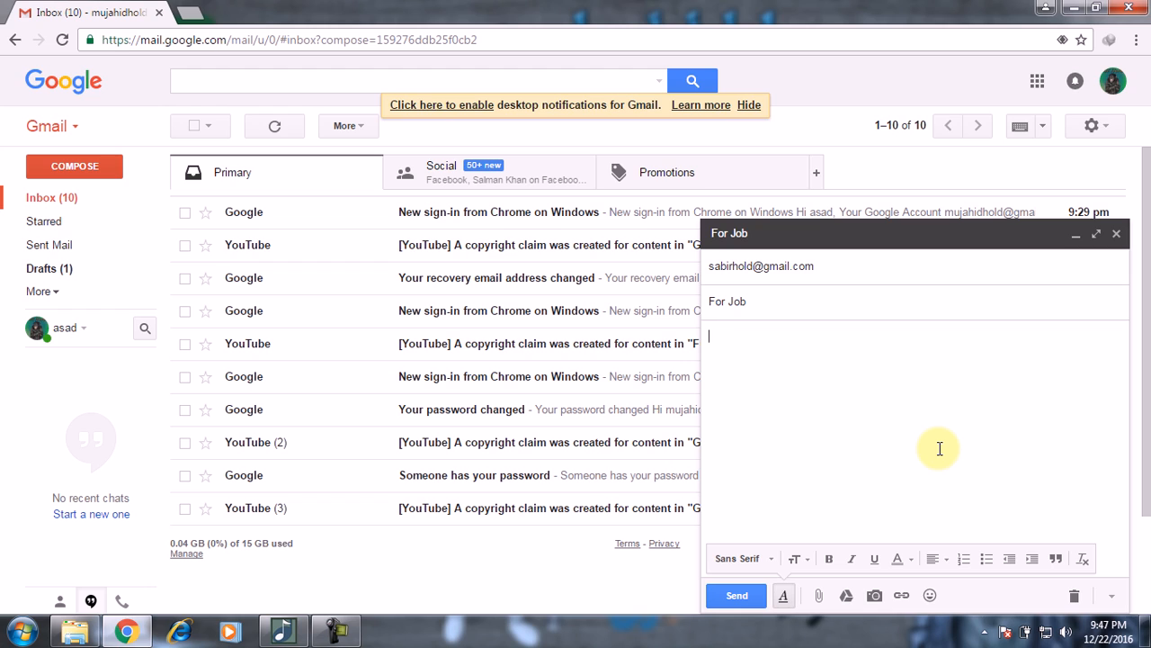
pyautogui.click(936, 559)
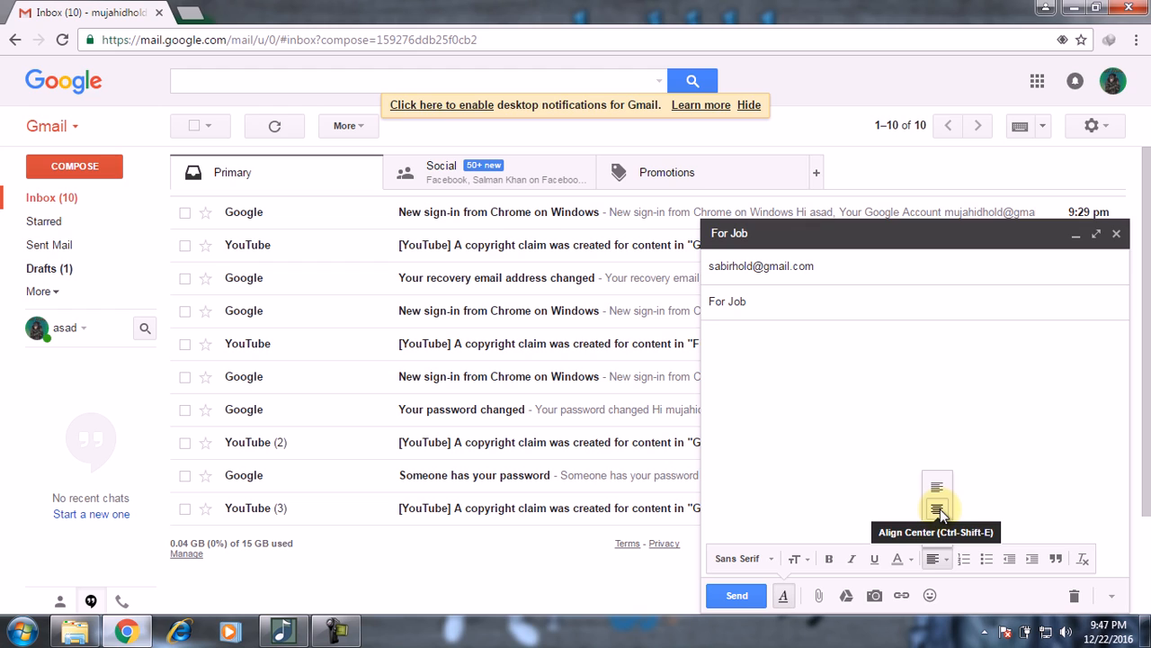
pyautogui.click(940, 508)
pyautogui.click(940, 566)
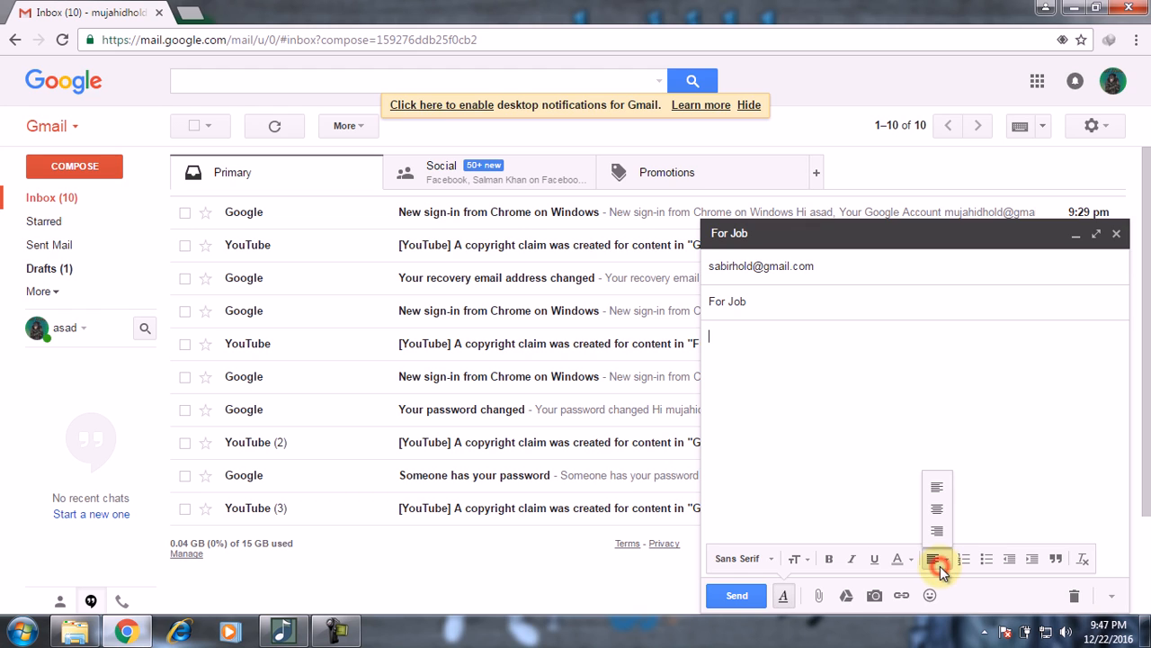
pyautogui.click(939, 529)
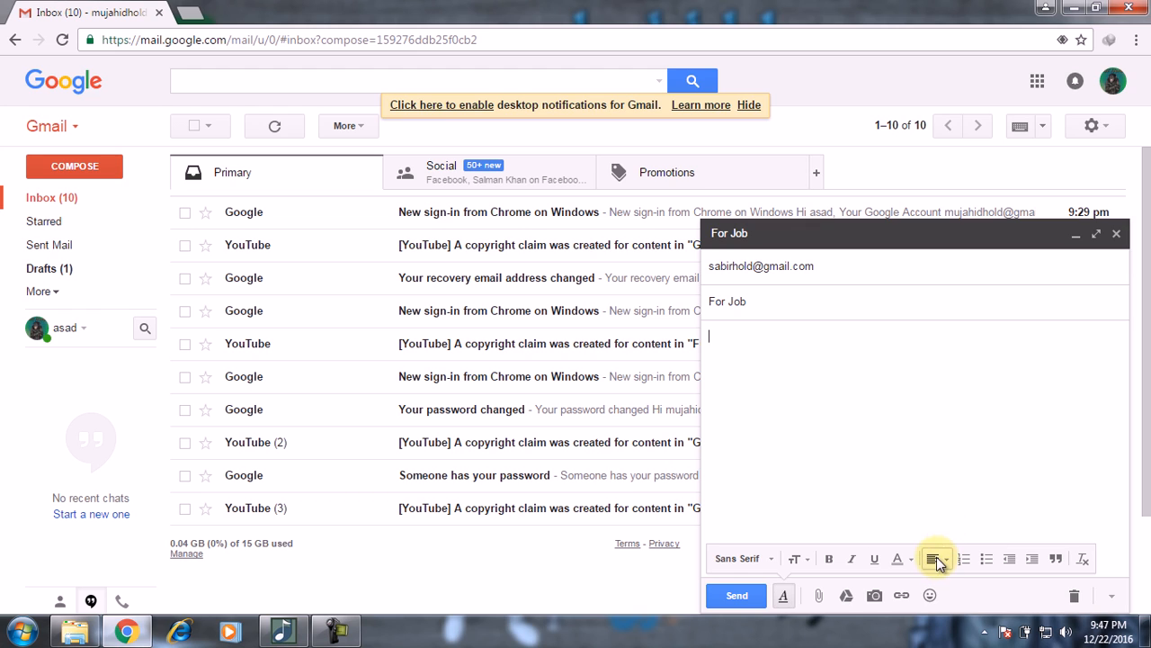
pyautogui.click(937, 559)
pyautogui.click(935, 488)
# Step: Restore the introduction line with Ctrl+Z, centre it, then undo the centring
pyautogui.write('hj')
pyautogui.hotkey('ctrl', 'z')
pyautogui.hotkey('ctrl', 'z')
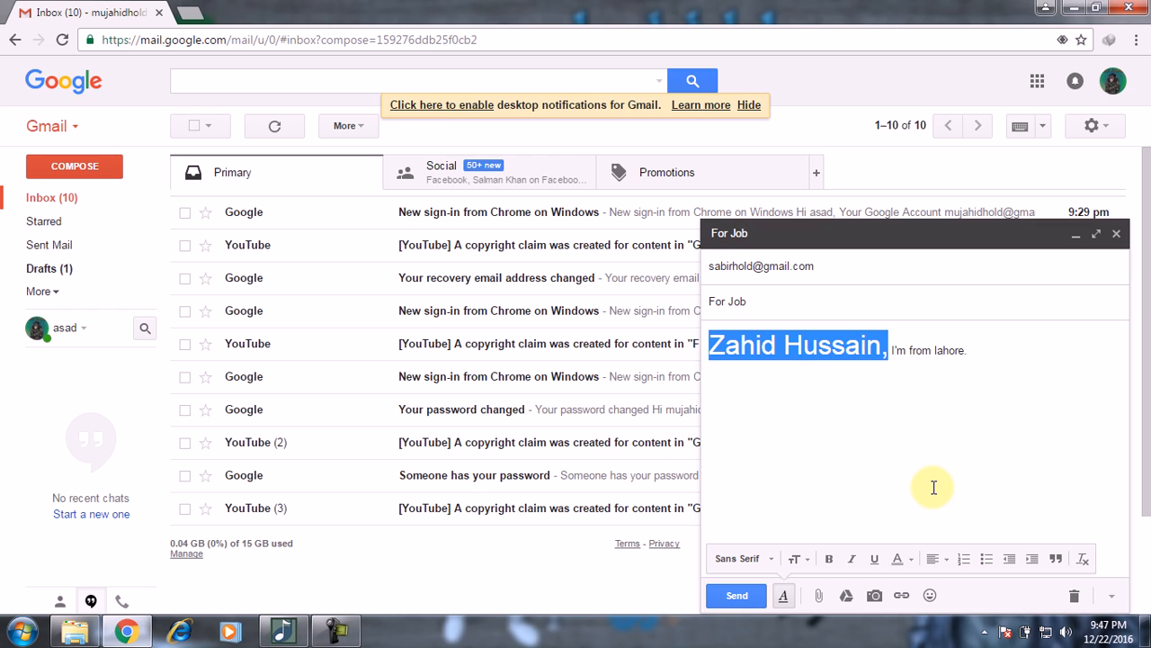
pyautogui.click(941, 452)
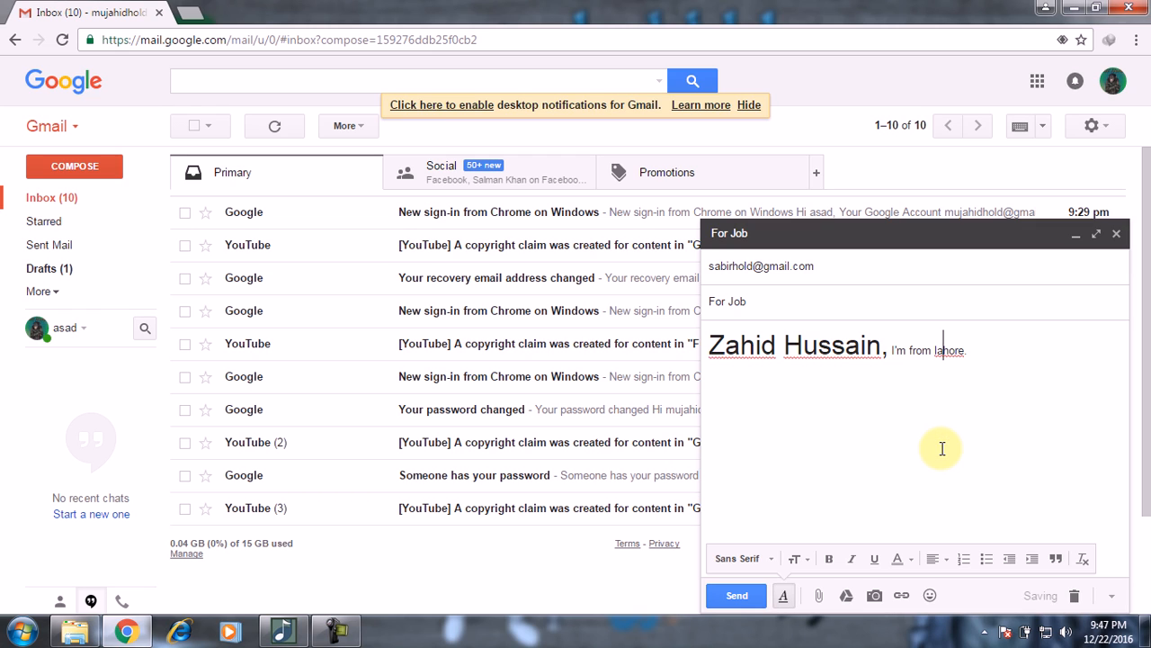
pyautogui.hotkey('ctrl', 'a')
pyautogui.click(944, 559)
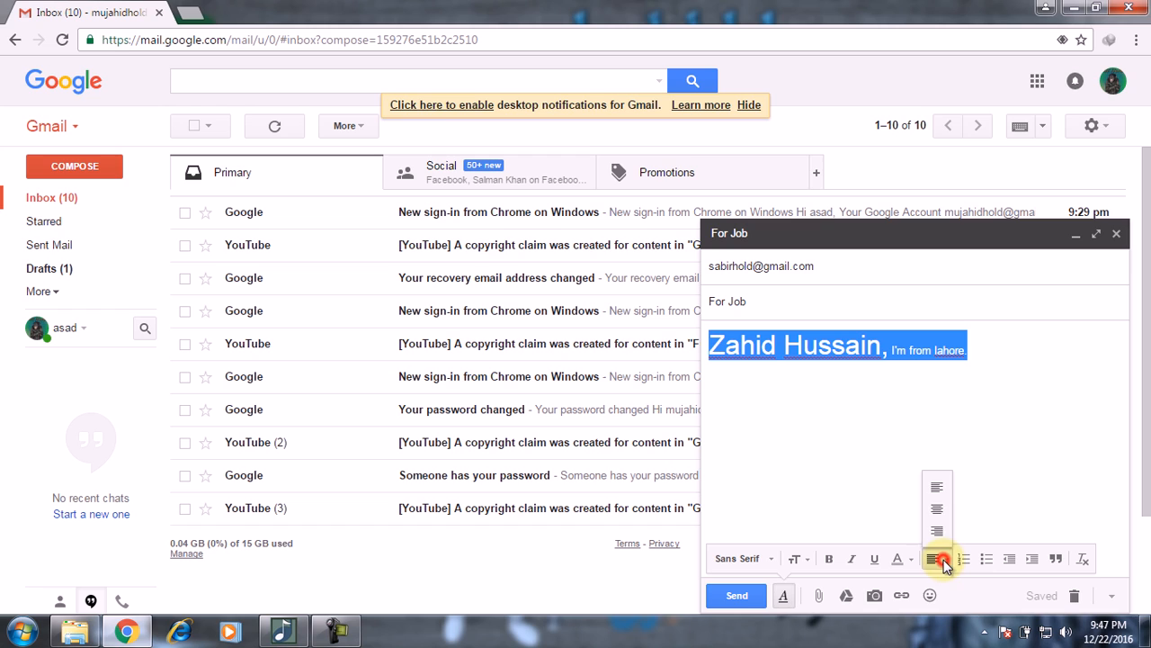
pyautogui.click(942, 507)
pyautogui.click(929, 439)
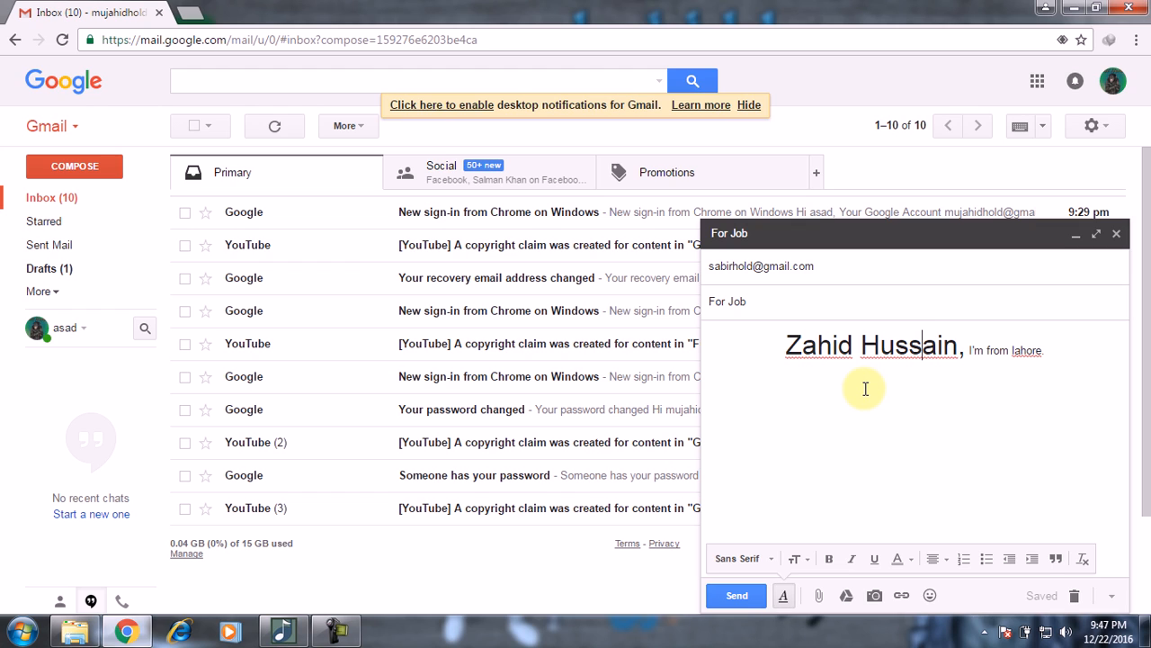
pyautogui.hotkey('ctrl', 'z')
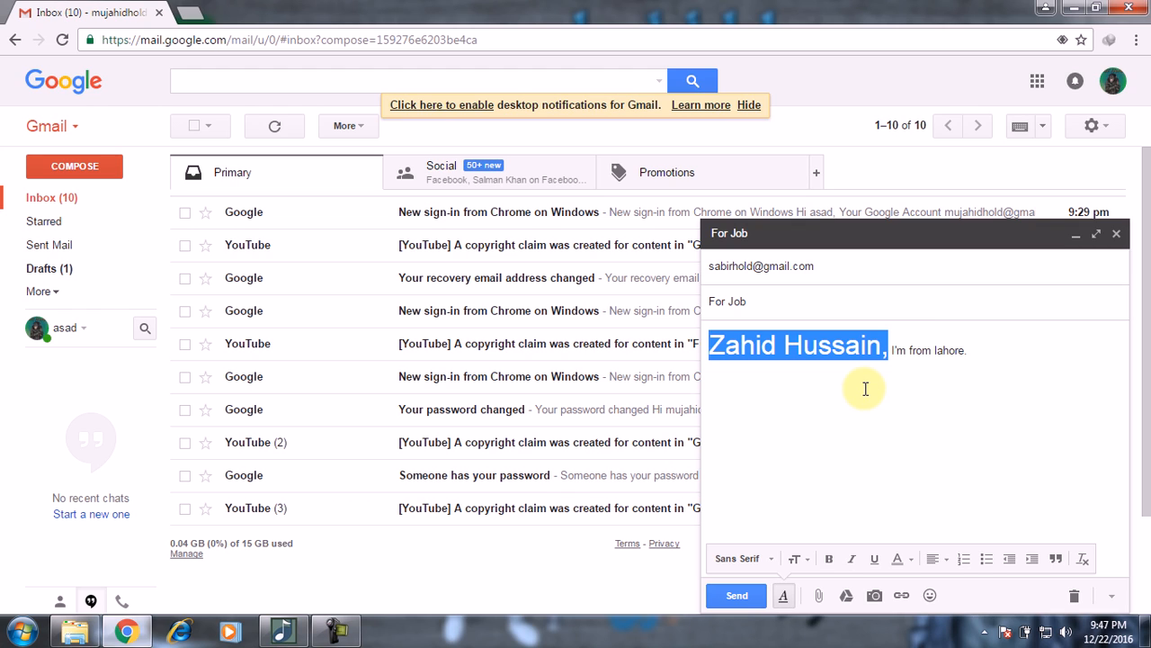
# Step: Centre the introduction line, then type and erase test text after and below it
pyautogui.hotkey('ctrl', 'a')
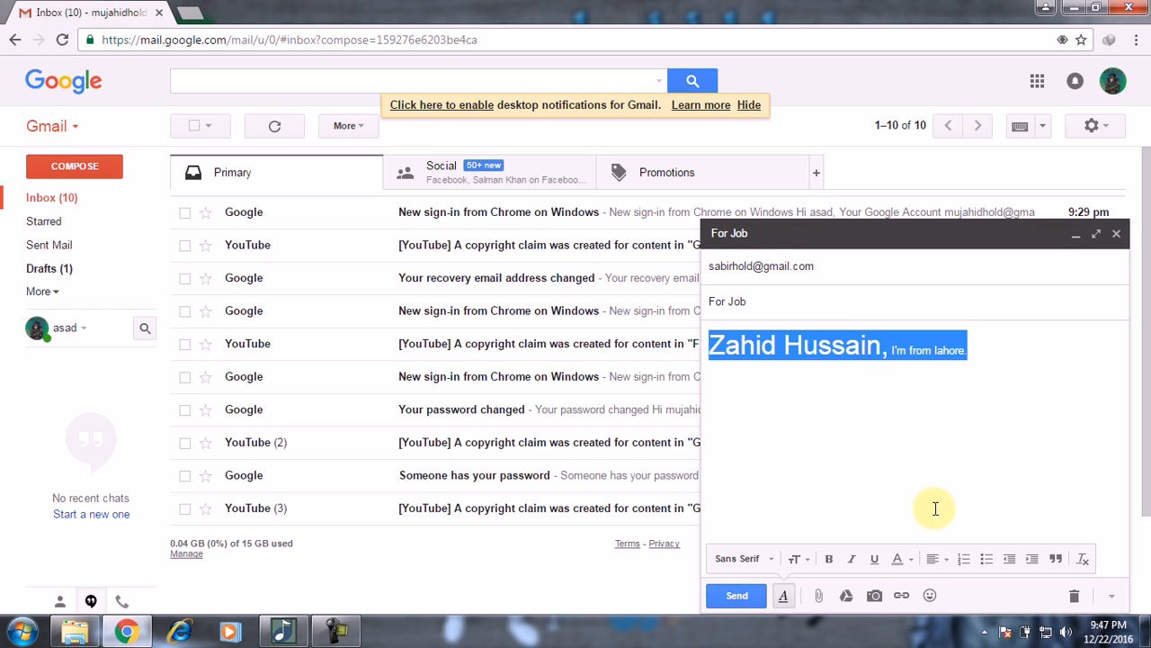
pyautogui.click(943, 557)
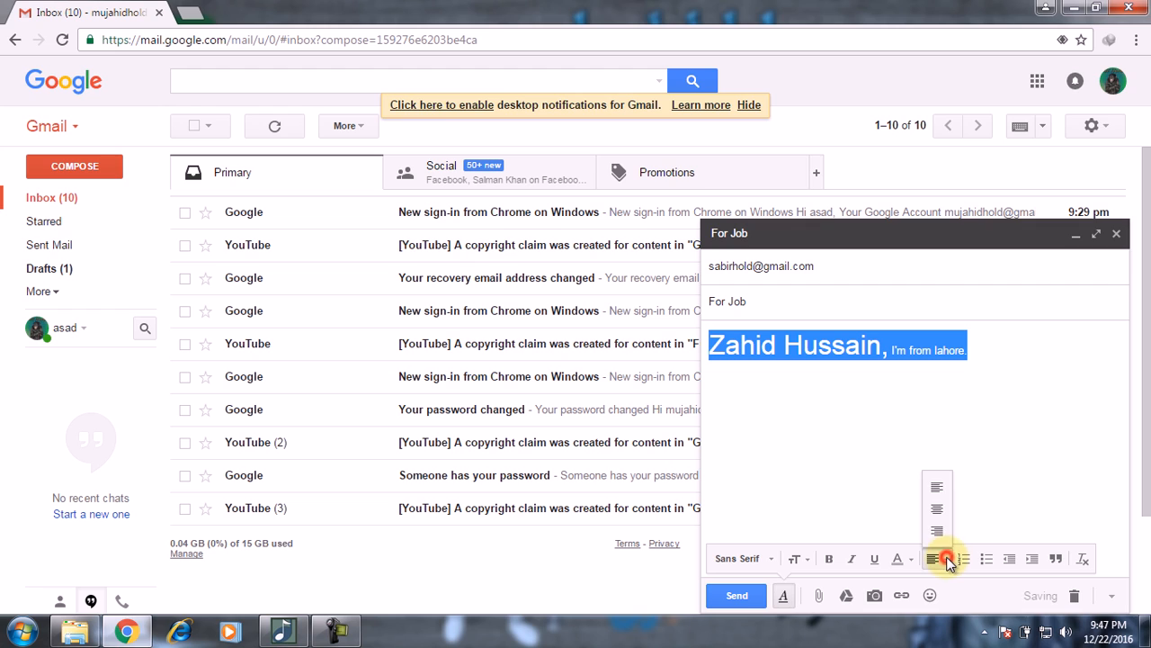
pyautogui.click(939, 509)
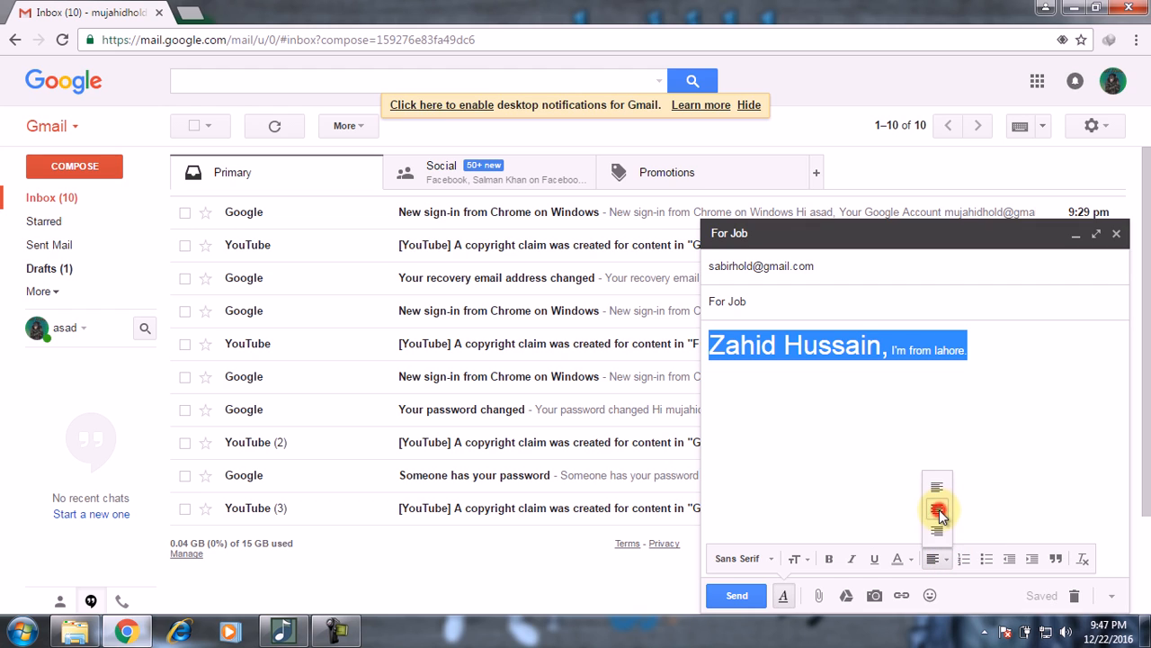
pyautogui.click(955, 454)
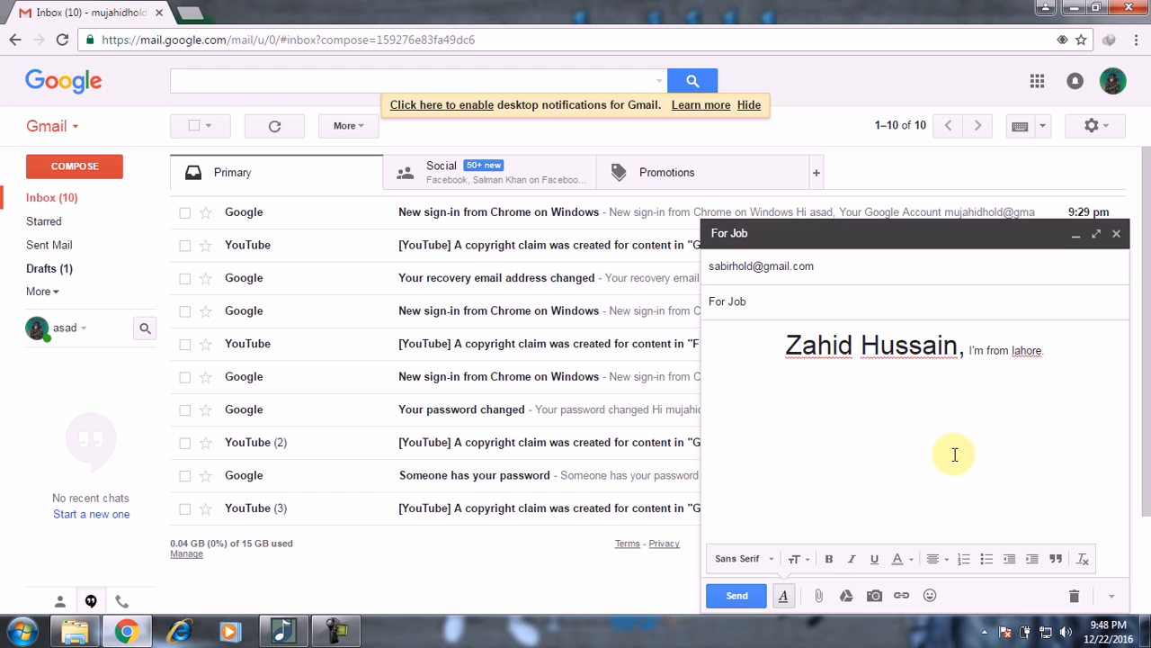
pyautogui.press('Right')
pyautogui.press('Right')
pyautogui.press('Right')
pyautogui.press('Right')
pyautogui.press('Right')
pyautogui.press('Right')
pyautogui.press('Right')
pyautogui.press('Right')
pyautogui.press('Right')
pyautogui.press('Right')
pyautogui.press('Right')
pyautogui.press('Right')
pyautogui.press('Right')
pyautogui.press('Right')
pyautogui.press('Right')
pyautogui.press('Right')
pyautogui.press('Right')
pyautogui.press('Right')
pyautogui.write('hgjhgjh')
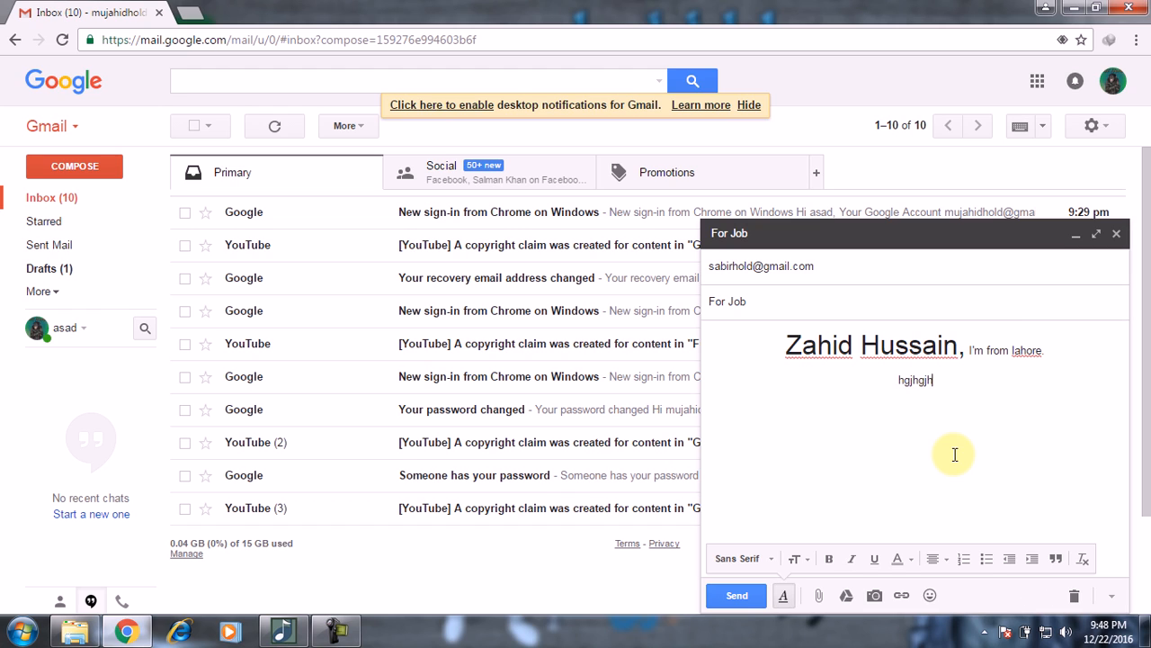
pyautogui.write('gjhg jg jgj hgjh gjh gjh g')
pyautogui.press('Return')
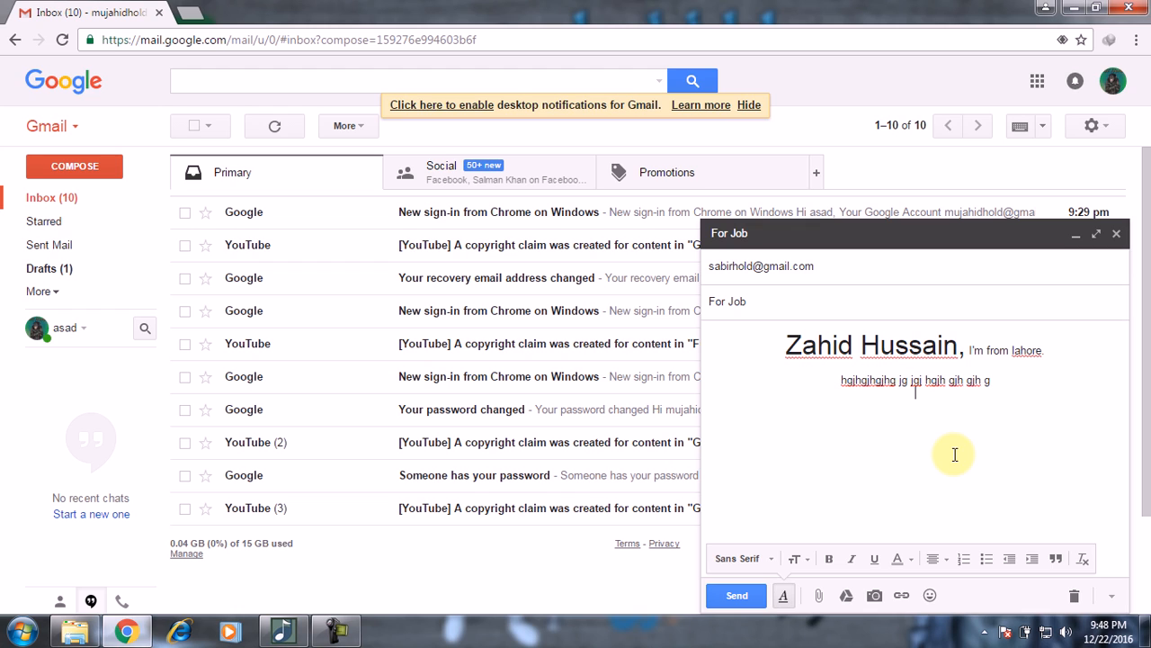
pyautogui.write('jhg jhgjhgjh gjhgjhg')
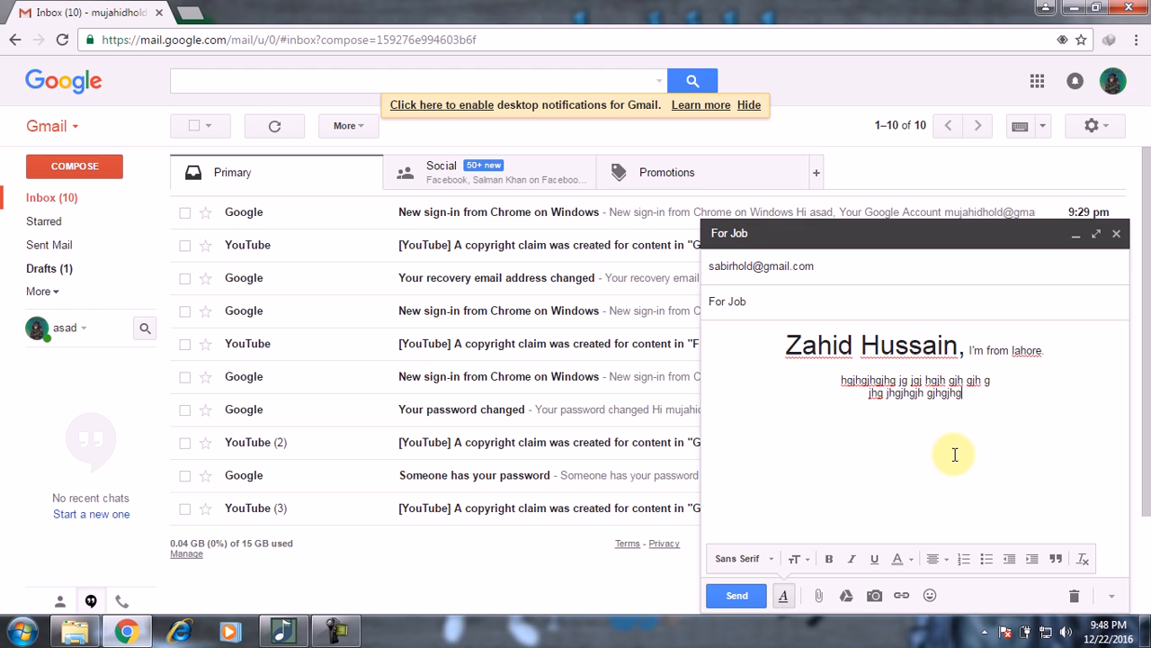
pyautogui.press('BackSpace')
pyautogui.press('BackSpace')
pyautogui.press('BackSpace')
pyautogui.press('BackSpace')
pyautogui.press('BackSpace')
pyautogui.press('BackSpace')
pyautogui.press('BackSpace')
pyautogui.press('BackSpace')
pyautogui.press('BackSpace')
pyautogui.press('BackSpace')
pyautogui.press('BackSpace')
pyautogui.press('BackSpace')
pyautogui.press('BackSpace')
pyautogui.press('BackSpace')
pyautogui.press('BackSpace')
pyautogui.press('BackSpace')
pyautogui.press('BackSpace')
pyautogui.press('BackSpace')
pyautogui.press('BackSpace')
pyautogui.press('BackSpace')
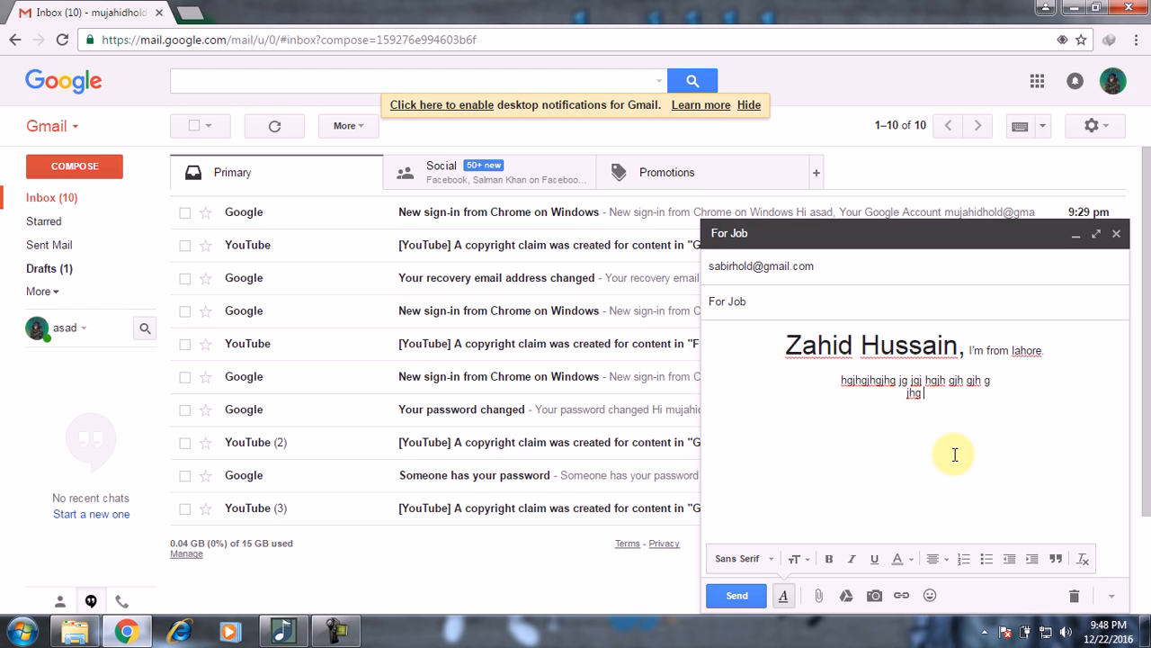
pyautogui.press('BackSpace')
pyautogui.press('BackSpace')
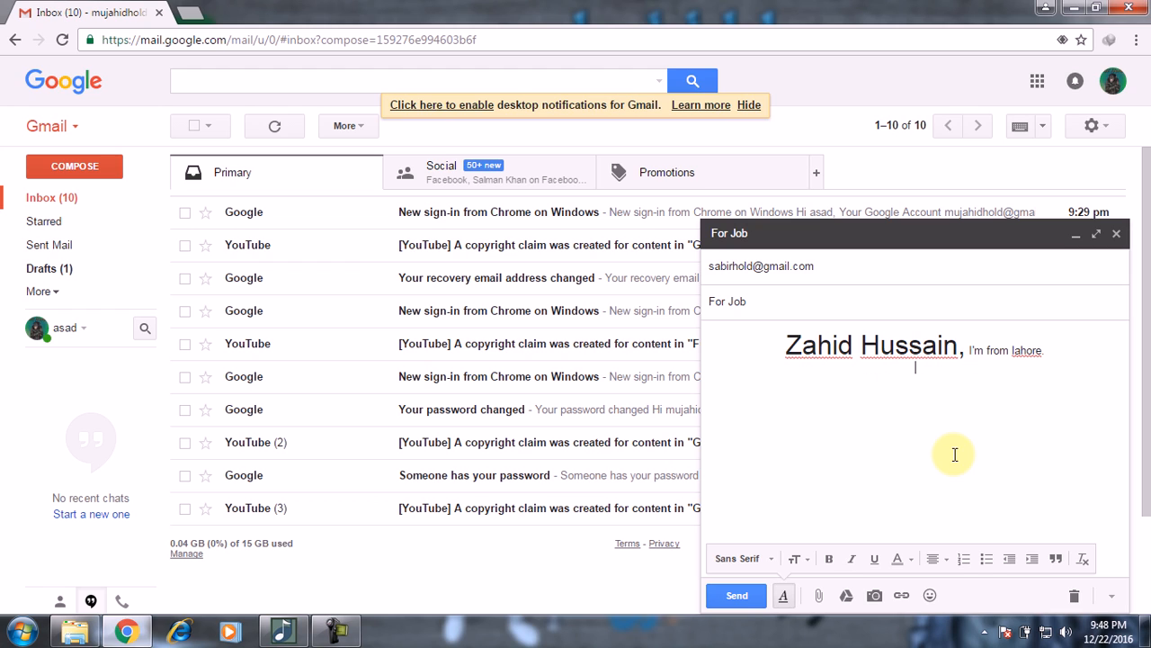
pyautogui.press('BackSpace')
# Step: Right-align the introduction line and type then erase test text before the name
pyautogui.click(941, 561)
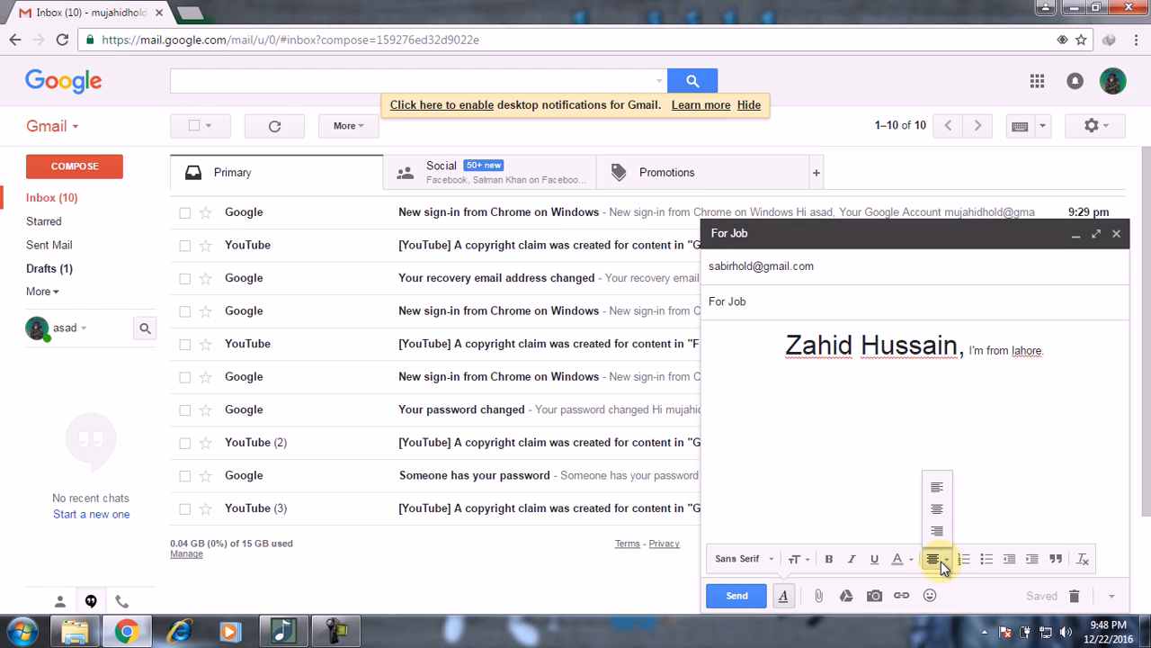
pyautogui.hotkey('ctrl', 'a')
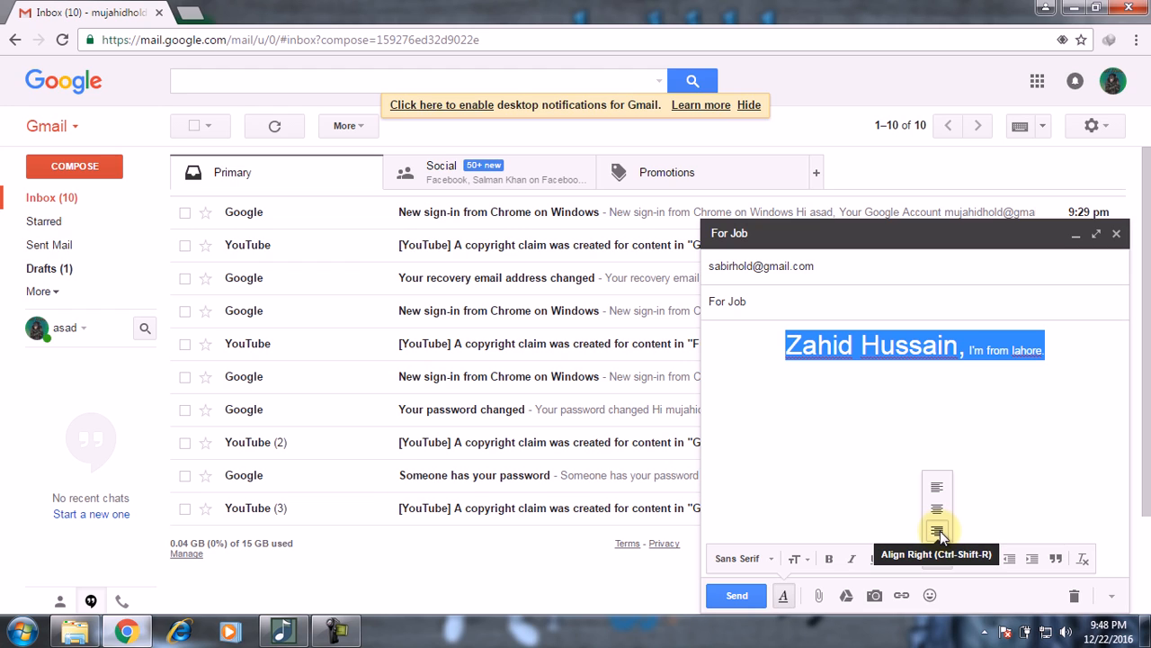
pyautogui.click(939, 532)
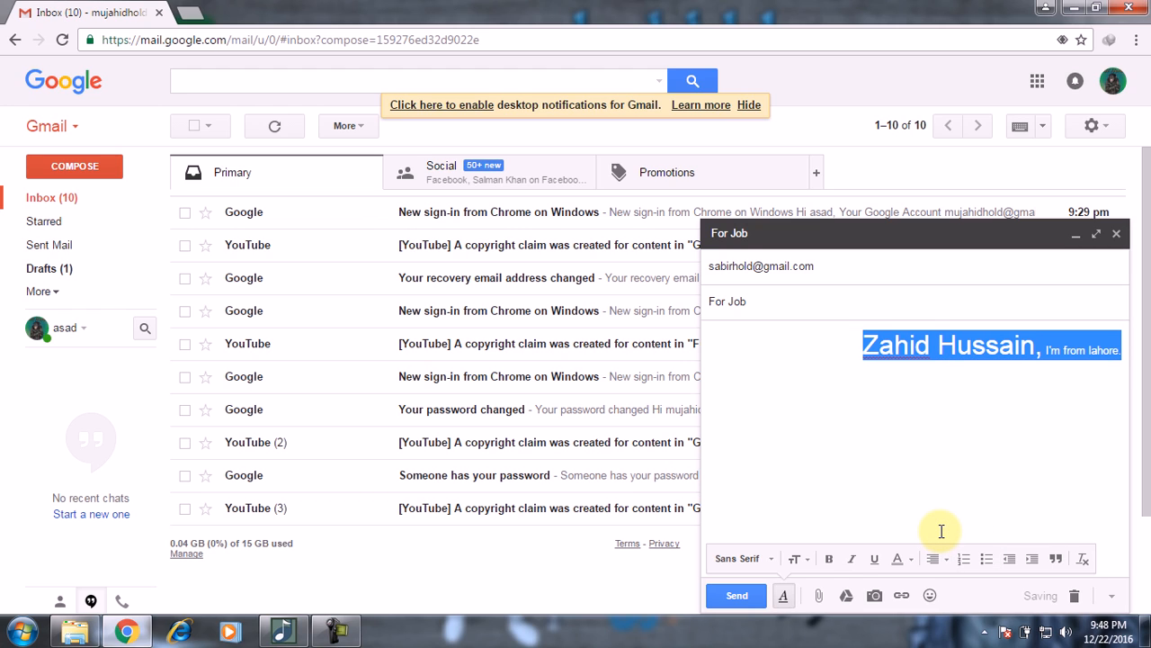
pyautogui.click(1039, 419)
pyautogui.press('Left')
pyautogui.press('Left')
pyautogui.press('Left')
pyautogui.press('Left')
pyautogui.press('Left')
pyautogui.press('Left')
pyautogui.press('Left')
pyautogui.press('Left')
pyautogui.press('Left')
pyautogui.press('Left')
pyautogui.press('Left')
pyautogui.press('Left')
pyautogui.press('Left')
pyautogui.press('Left')
pyautogui.press('Left')
pyautogui.press('Left')
pyautogui.press('Left')
pyautogui.press('Left')
pyautogui.press('Left')
pyautogui.press('Left')
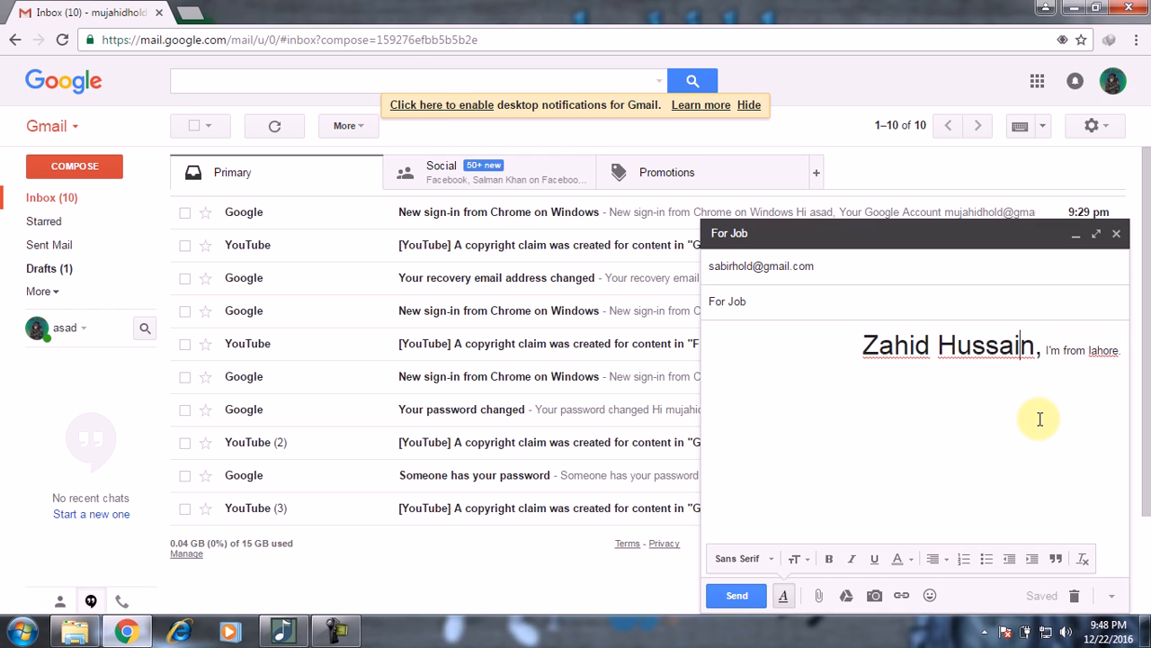
pyautogui.write('jhkjhkj jkh khkj hkjk hkj')
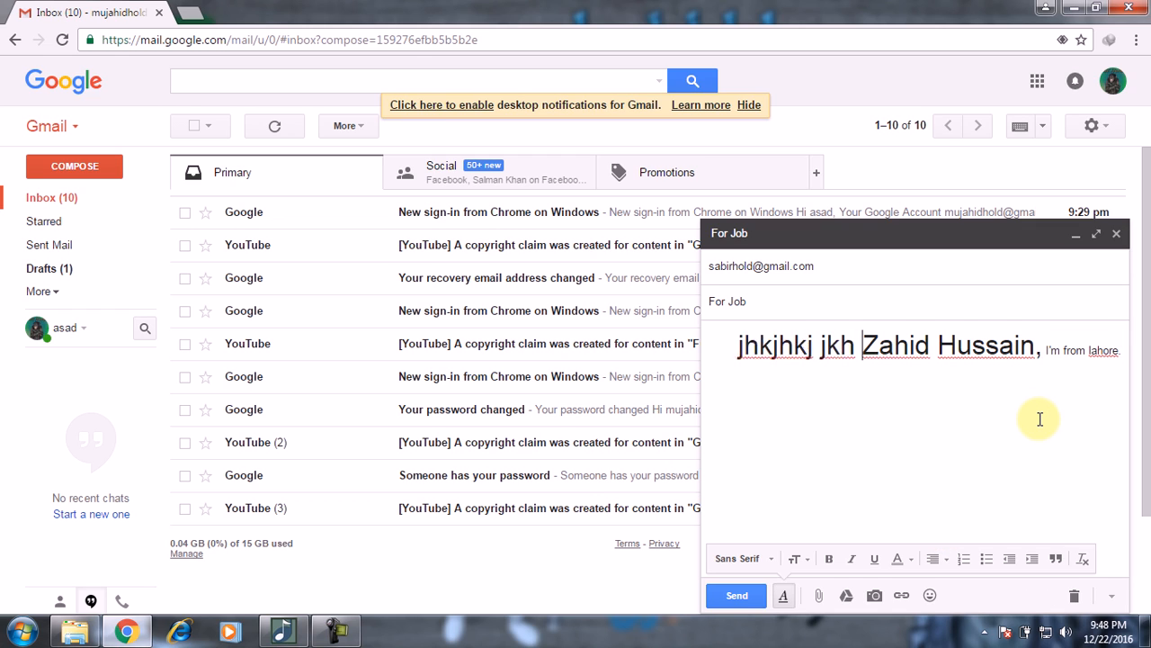
pyautogui.write(' hkj')
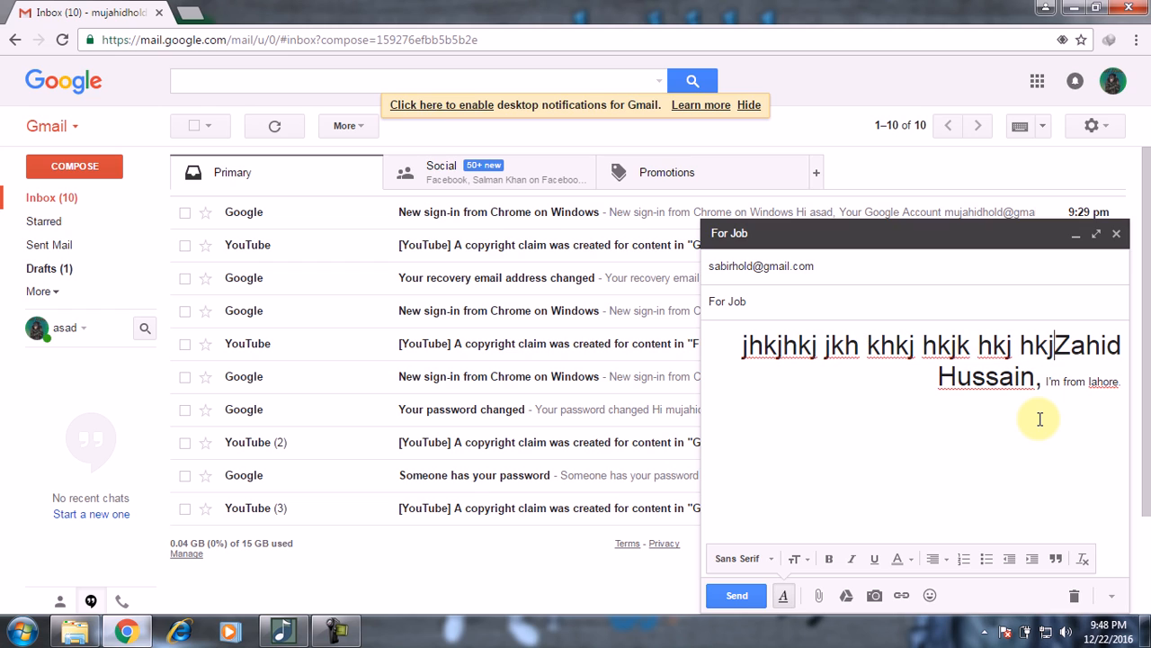
pyautogui.press('BackSpace')
pyautogui.press('BackSpace')
pyautogui.press('BackSpace')
pyautogui.press('BackSpace')
pyautogui.press('BackSpace')
pyautogui.press('BackSpace')
pyautogui.press('BackSpace')
pyautogui.press('BackSpace')
pyautogui.press('BackSpace')
pyautogui.press('BackSpace')
pyautogui.press('BackSpace')
pyautogui.press('BackSpace')
pyautogui.press('BackSpace')
pyautogui.press('BackSpace')
pyautogui.press('BackSpace')
pyautogui.press('BackSpace')
pyautogui.press('BackSpace')
pyautogui.press('BackSpace')
pyautogui.press('BackSpace')
pyautogui.press('BackSpace')
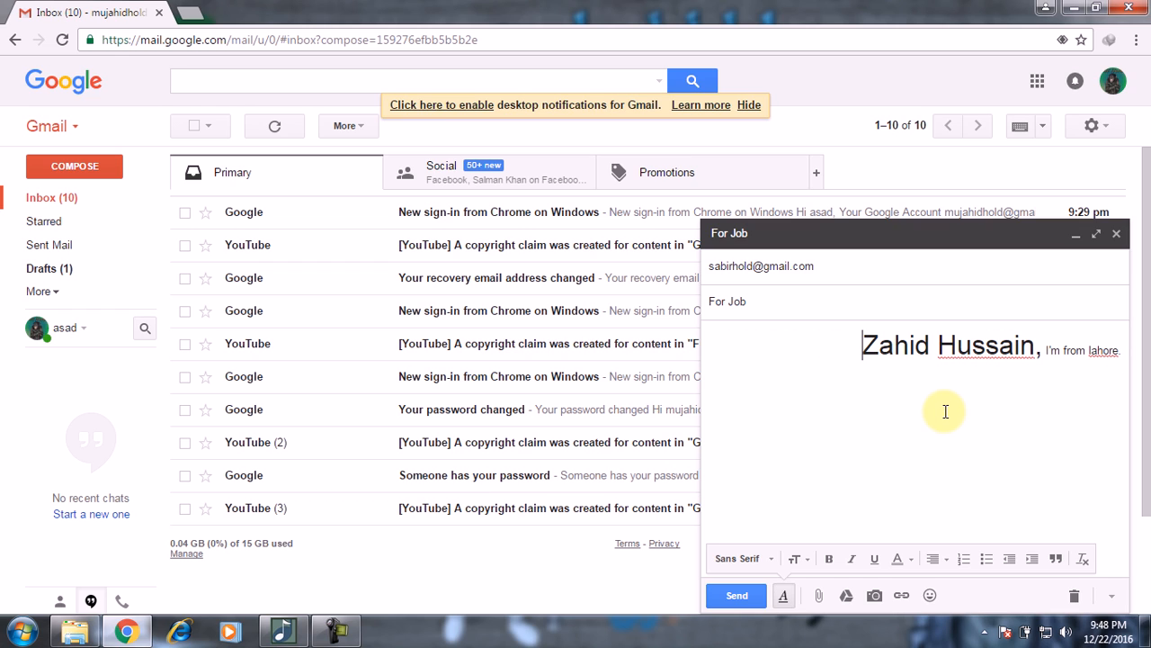
# Step: Left-align the introduction line and add an empty line below it
pyautogui.hotkey('ctrl', 'a')
pyautogui.click(943, 558)
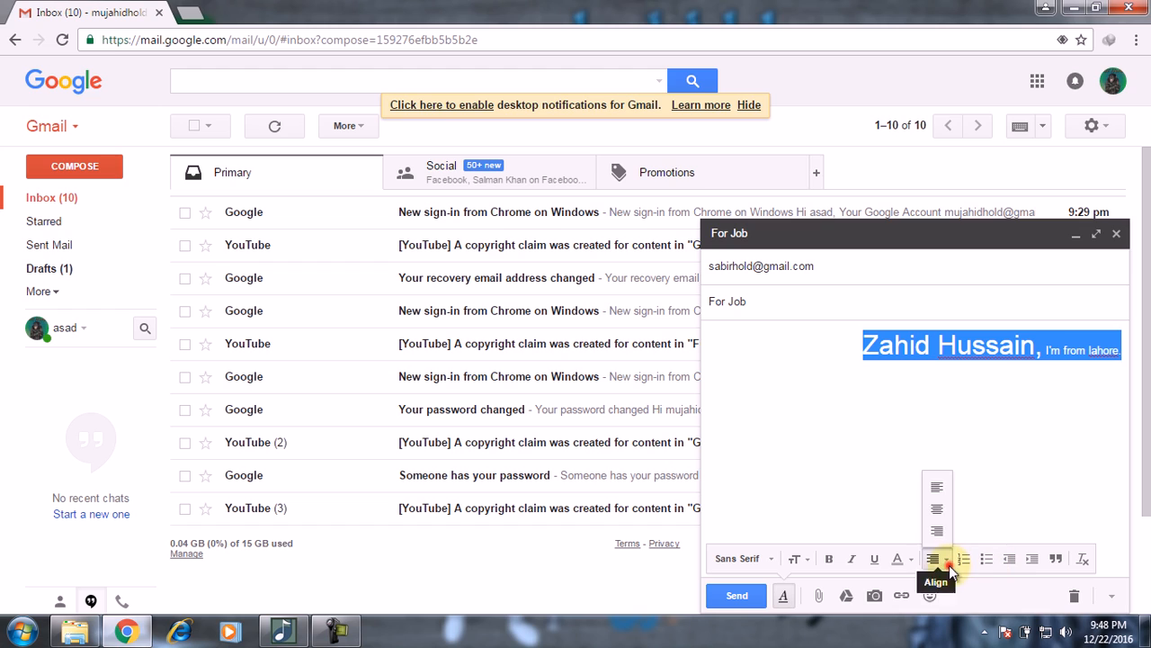
pyautogui.click(940, 490)
pyautogui.click(941, 486)
pyautogui.press('Right')
pyautogui.press('Right')
pyautogui.press('Right')
pyautogui.press('Right')
pyautogui.press('Right')
pyautogui.press('Right')
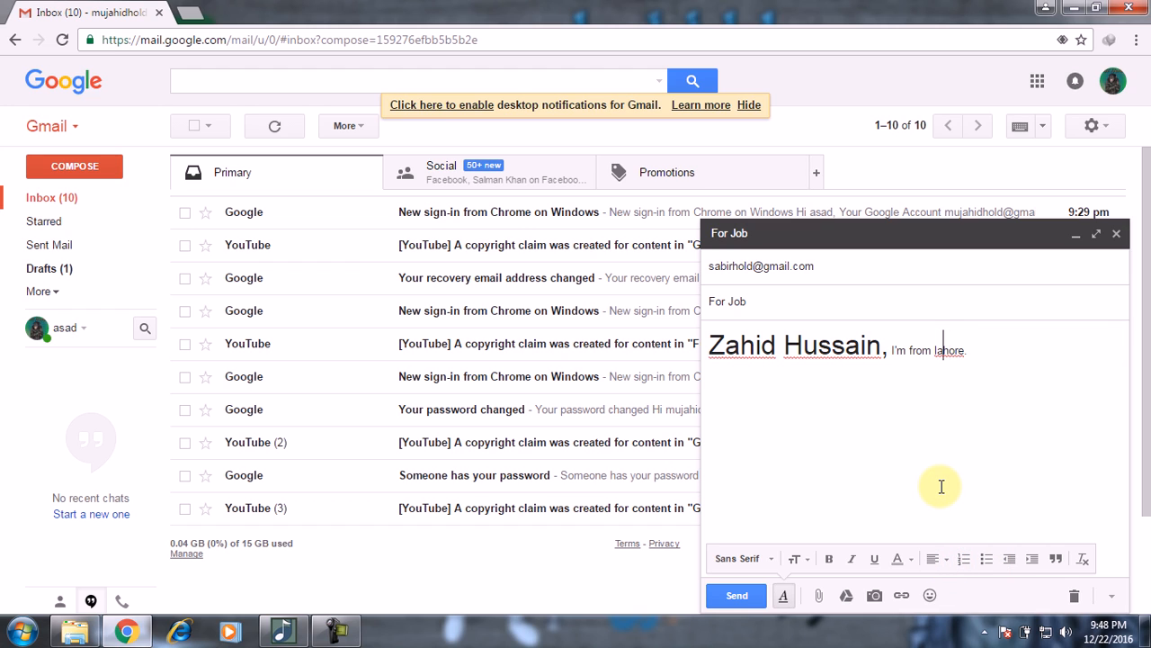
pyautogui.press('Return')
# Step: Try a numbered list with three test items, then erase it
pyautogui.click(964, 561)
pyautogui.write('kjhkj h')
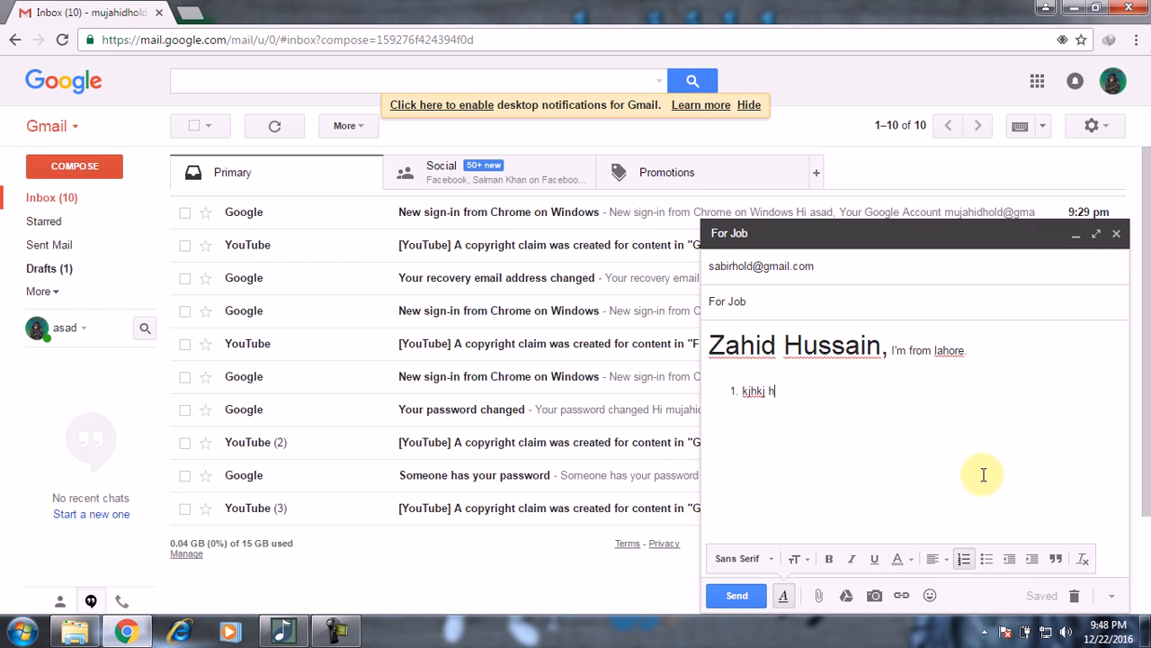
pyautogui.write('kj hkl hl')
pyautogui.press('Return')
pyautogui.write('jkh kjhlkj hlk')
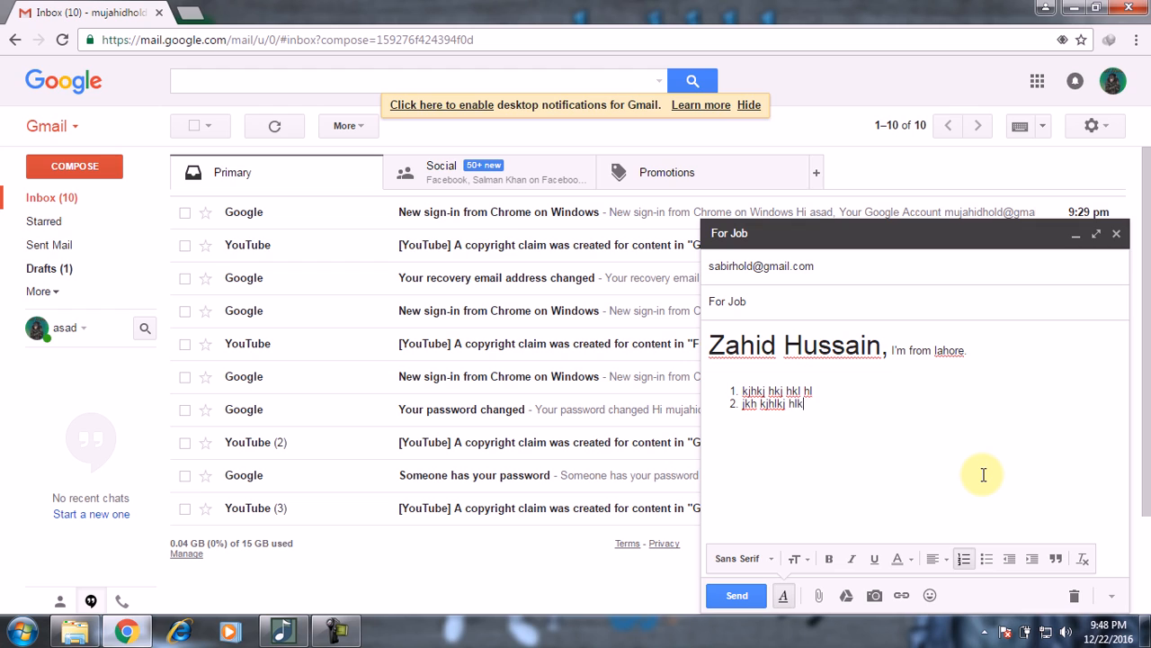
pyautogui.press('Return')
pyautogui.write('hkjhkj')
pyautogui.press('BackSpace')
pyautogui.press('BackSpace')
pyautogui.press('BackSpace')
pyautogui.press('BackSpace')
pyautogui.press('BackSpace')
pyautogui.press('BackSpace')
pyautogui.press('BackSpace')
pyautogui.press('BackSpace')
pyautogui.press('BackSpace')
pyautogui.press('BackSpace')
pyautogui.press('BackSpace')
pyautogui.press('BackSpace')
pyautogui.press('BackSpace')
pyautogui.press('BackSpace')
pyautogui.press('BackSpace')
pyautogui.press('BackSpace')
pyautogui.press('BackSpace')
pyautogui.press('BackSpace')
pyautogui.press('BackSpace')
pyautogui.press('BackSpace')
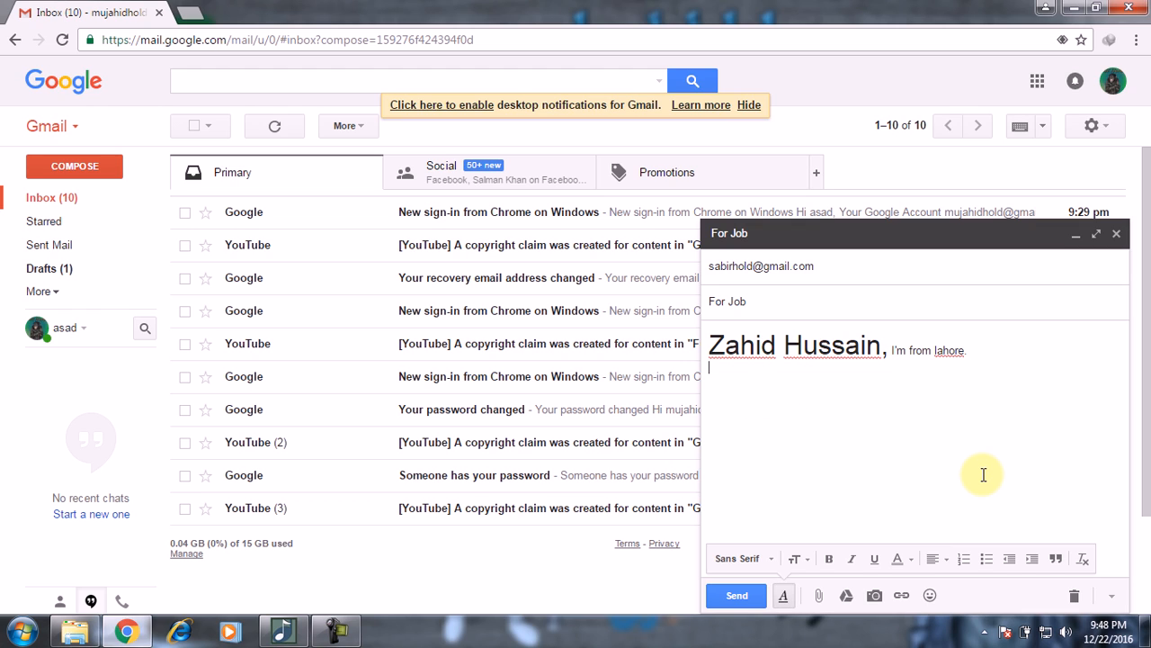
# Step: Try a bulleted list of test items, erase it, then add a full stop and a new line
pyautogui.click(986, 558)
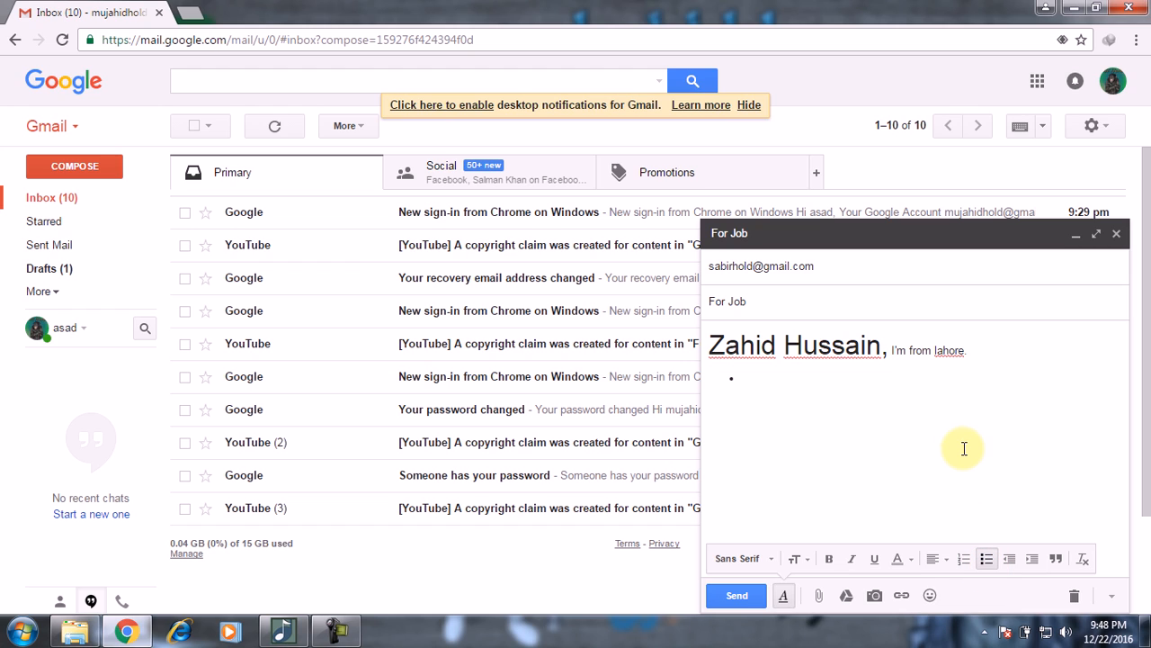
pyautogui.write('h klihl jkhklj')
pyautogui.press('Return')
pyautogui.write('k kjl hkljhlk')
pyautogui.press('Return')
pyautogui.write('kjh ljkhlkjh')
pyautogui.press('Return')
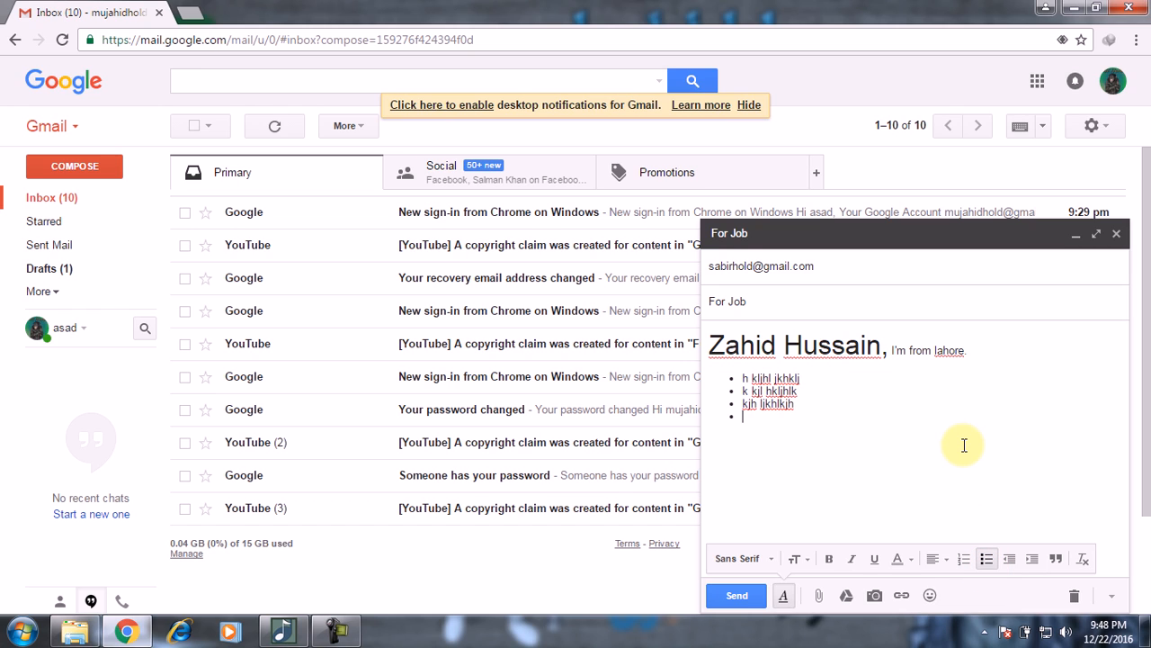
pyautogui.press('BackSpace')
pyautogui.press('BackSpace')
pyautogui.press('BackSpace')
pyautogui.press('BackSpace')
pyautogui.press('BackSpace')
pyautogui.press('BackSpace')
pyautogui.press('BackSpace')
pyautogui.press('BackSpace')
pyautogui.press('BackSpace')
pyautogui.press('BackSpace')
pyautogui.press('BackSpace')
pyautogui.press('BackSpace')
pyautogui.press('BackSpace')
pyautogui.press('BackSpace')
pyautogui.press('BackSpace')
pyautogui.press('BackSpace')
pyautogui.press('BackSpace')
pyautogui.press('BackSpace')
pyautogui.press('BackSpace')
pyautogui.press('BackSpace')
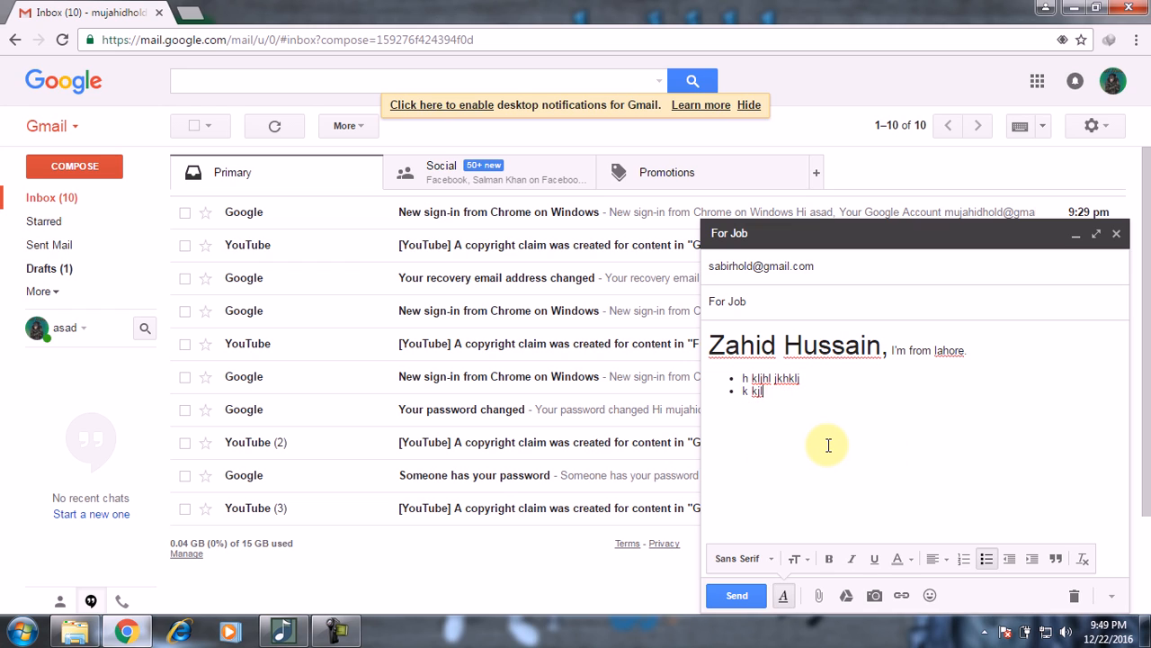
pyautogui.press('BackSpace')
pyautogui.press('BackSpace')
pyautogui.press('BackSpace')
pyautogui.press('BackSpace')
pyautogui.press('BackSpace')
pyautogui.press('BackSpace')
pyautogui.press('BackSpace')
pyautogui.press('BackSpace')
pyautogui.press('BackSpace')
pyautogui.press('BackSpace')
pyautogui.press('BackSpace')
pyautogui.press('BackSpace')
pyautogui.press('BackSpace')
pyautogui.press('BackSpace')
pyautogui.press('BackSpace')
pyautogui.press('BackSpace')
pyautogui.press('BackSpace')
pyautogui.press('BackSpace')
pyautogui.press('BackSpace')
pyautogui.press('BackSpace')
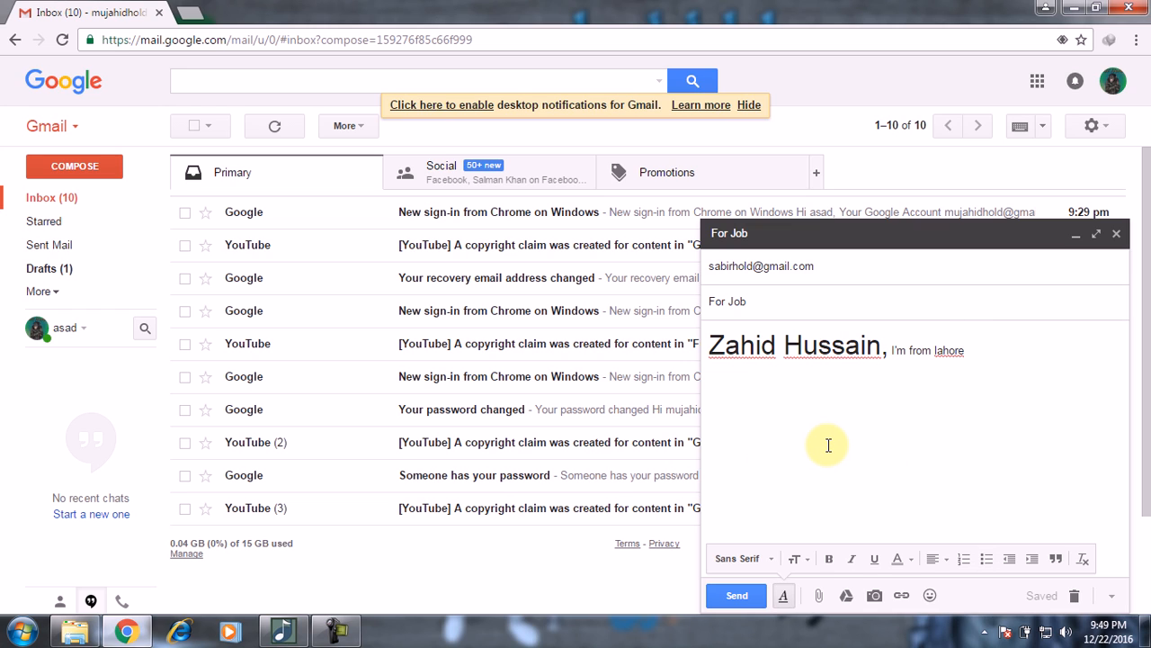
pyautogui.write('.')
pyautogui.press('Return')
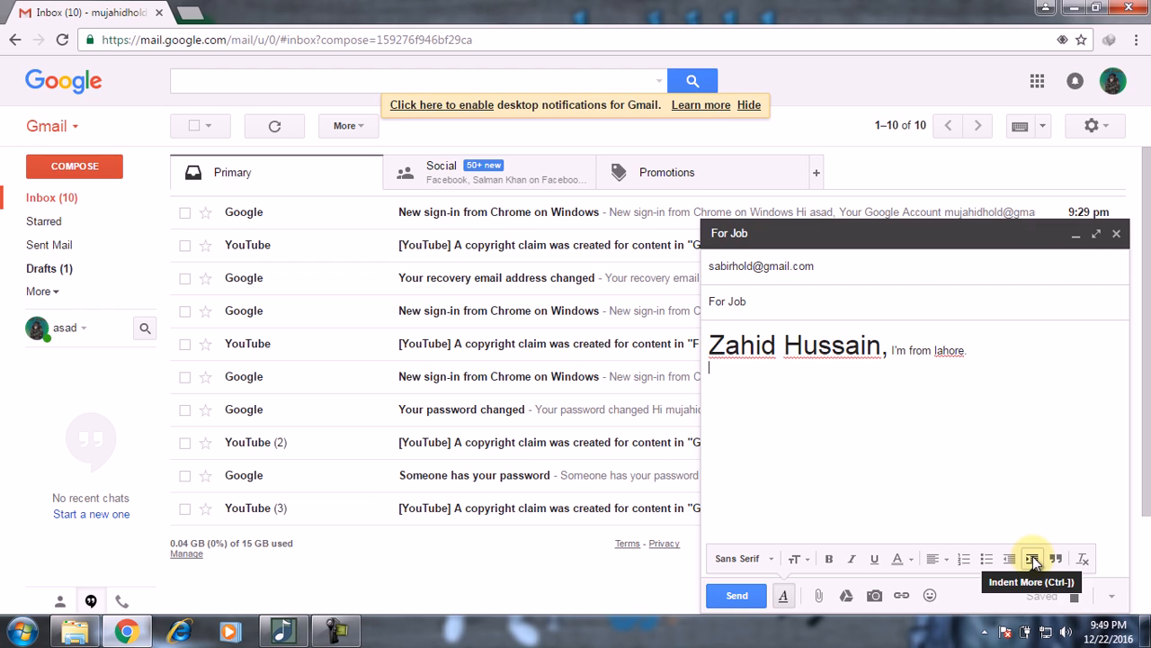
pyautogui.click(711, 346)
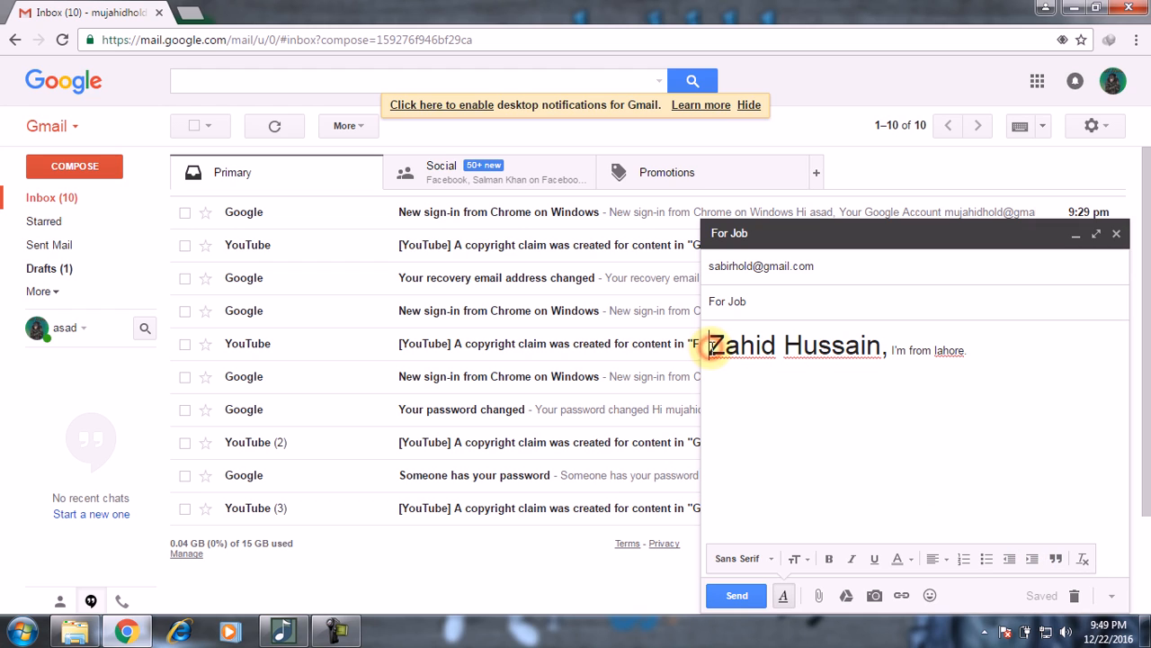
pyautogui.click(1032, 560)
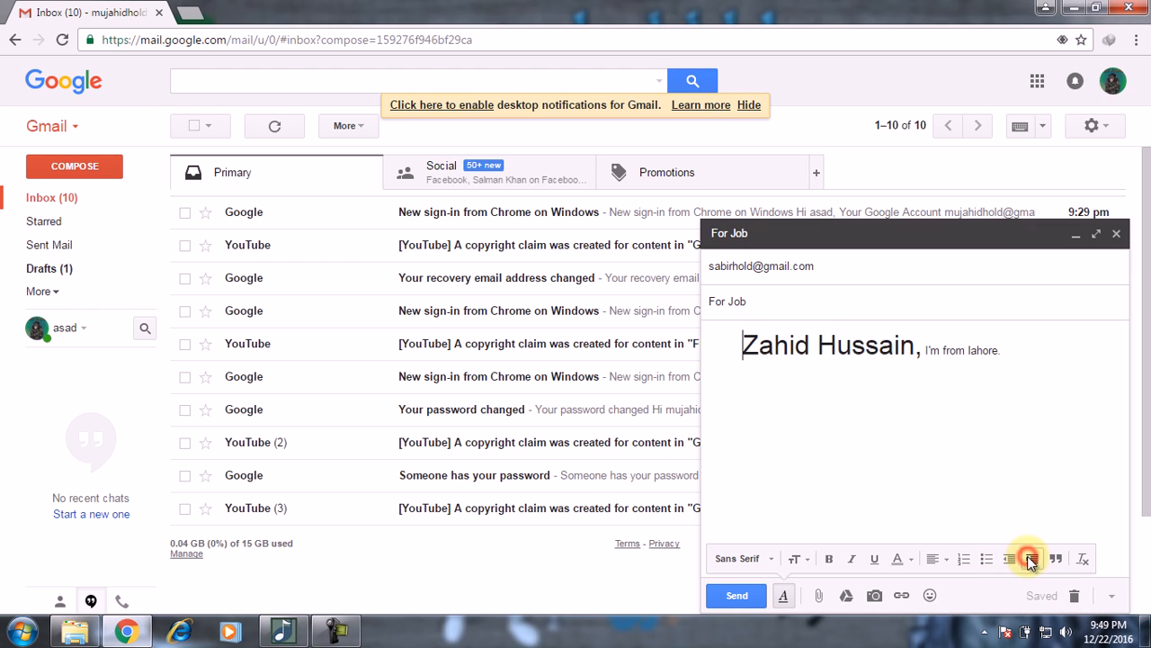
pyautogui.click(1032, 560)
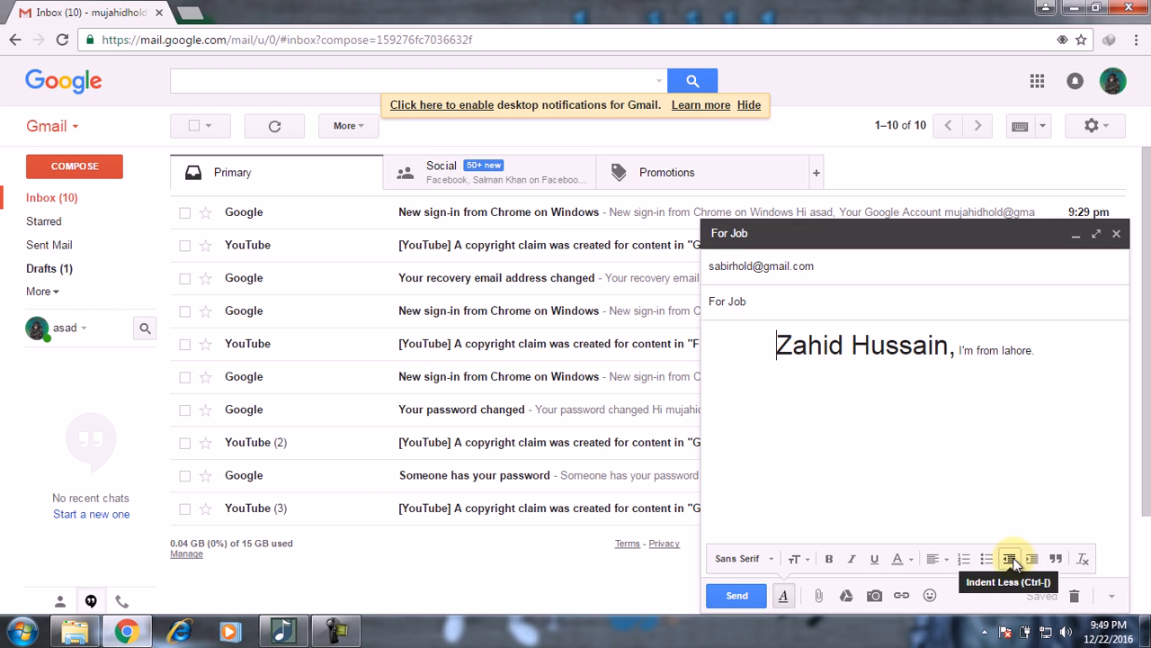
pyautogui.click(1011, 559)
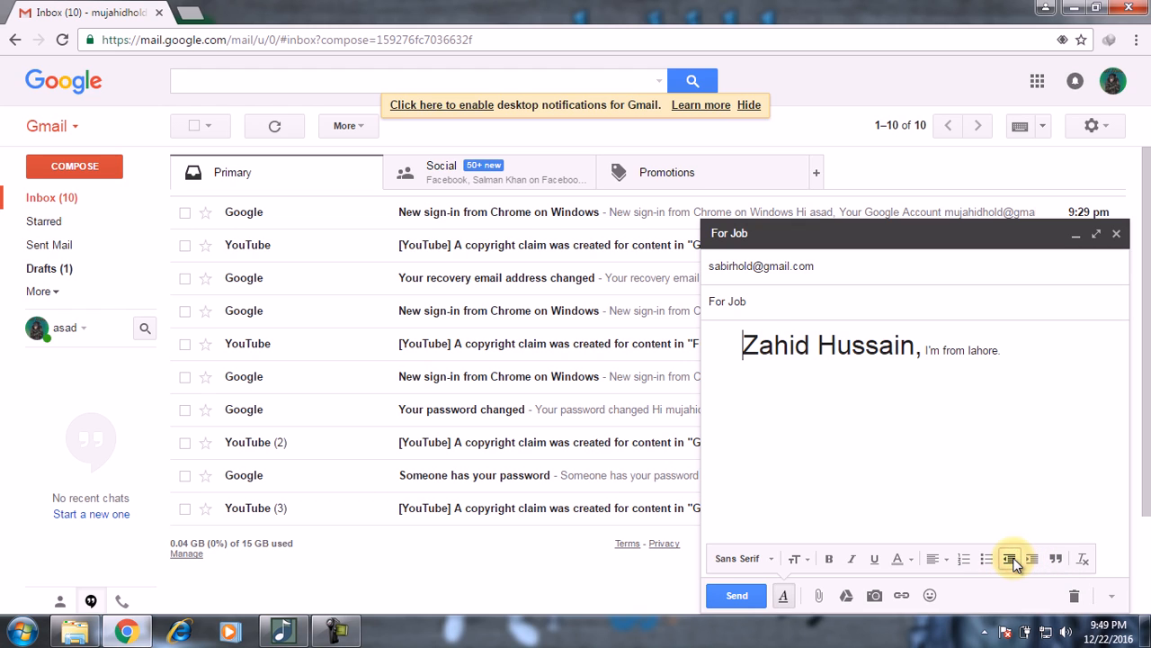
pyautogui.click(1011, 560)
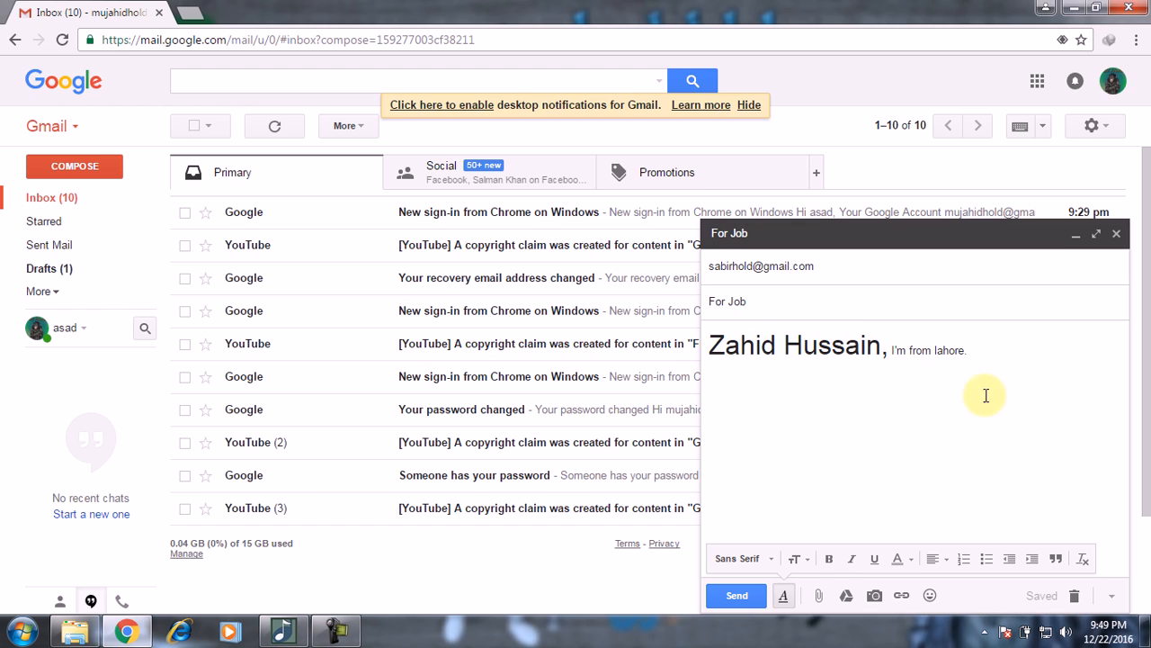
pyautogui.click(1038, 395)
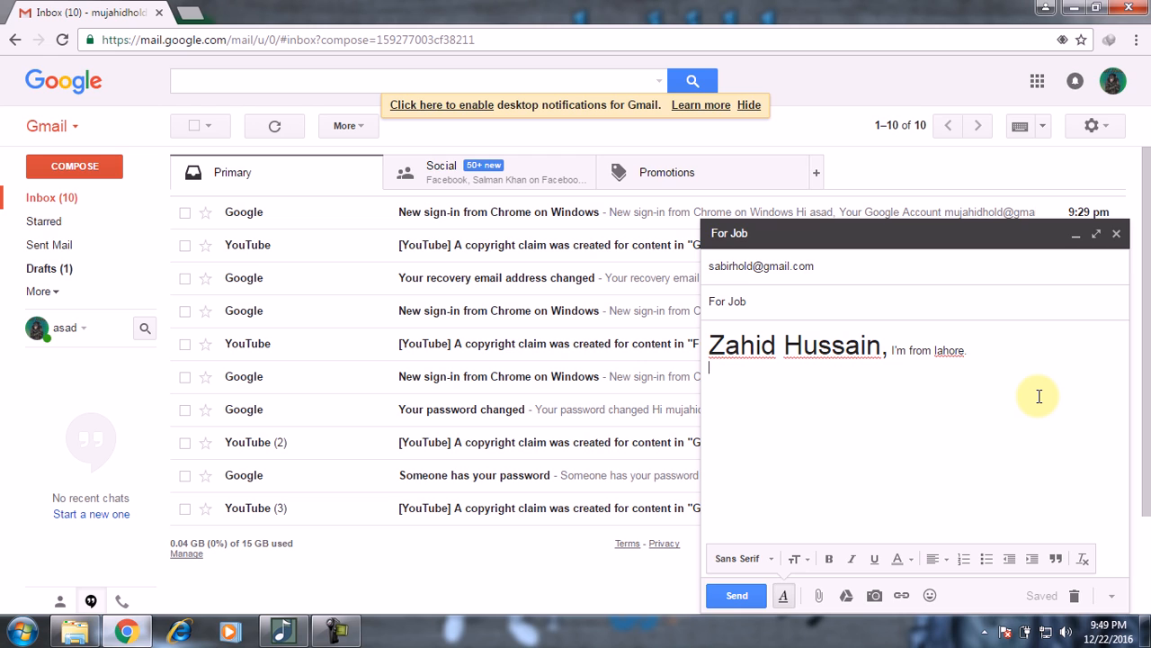
# Step: Load computerhold.blogspot.com in a new tab via autocomplete, then return to the Gmail tab
pyautogui.click(200, 18)
pyautogui.write('c')
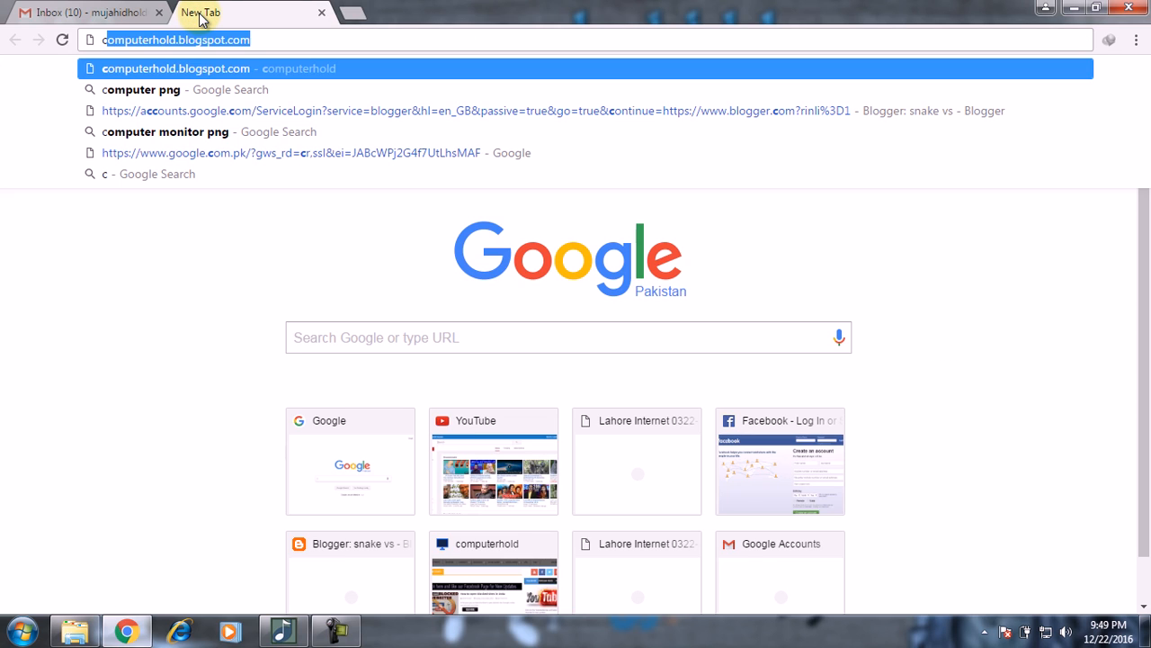
pyautogui.press('Return')
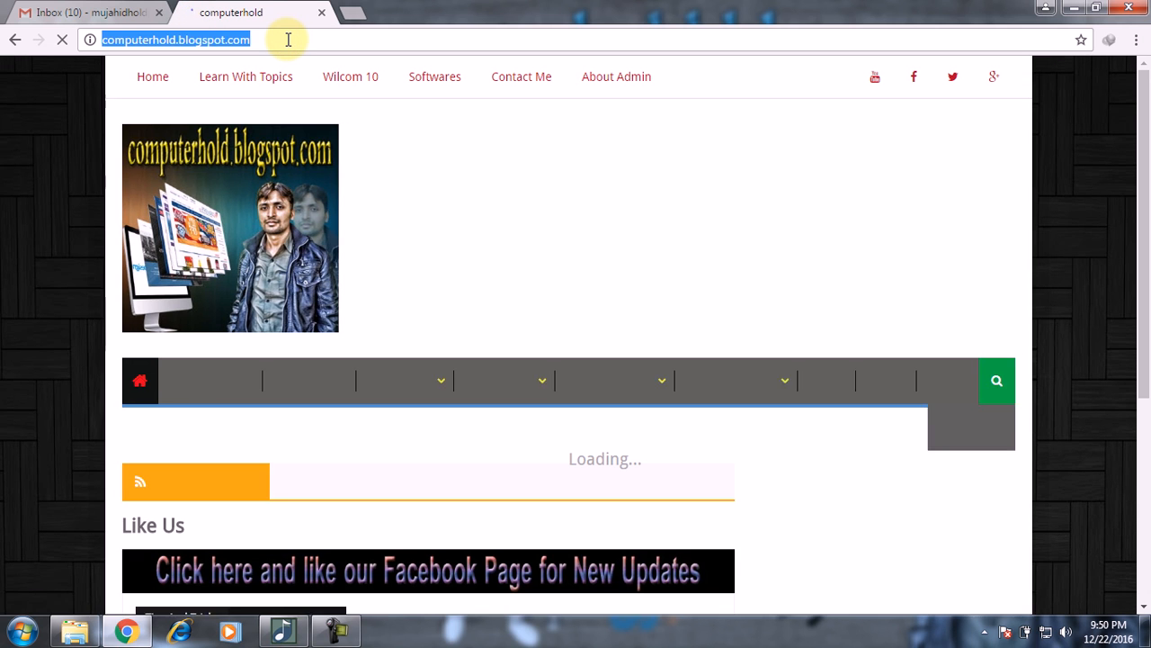
pyautogui.click(167, 4)
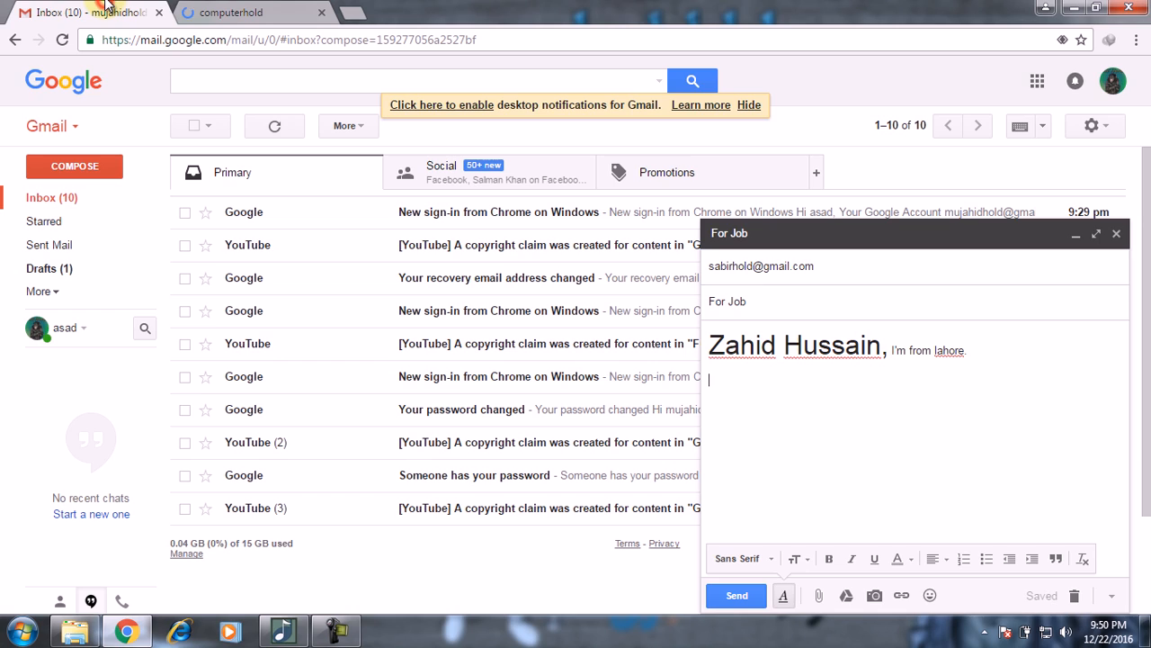
pyautogui.write('http://computerhold.blogspot.com/')
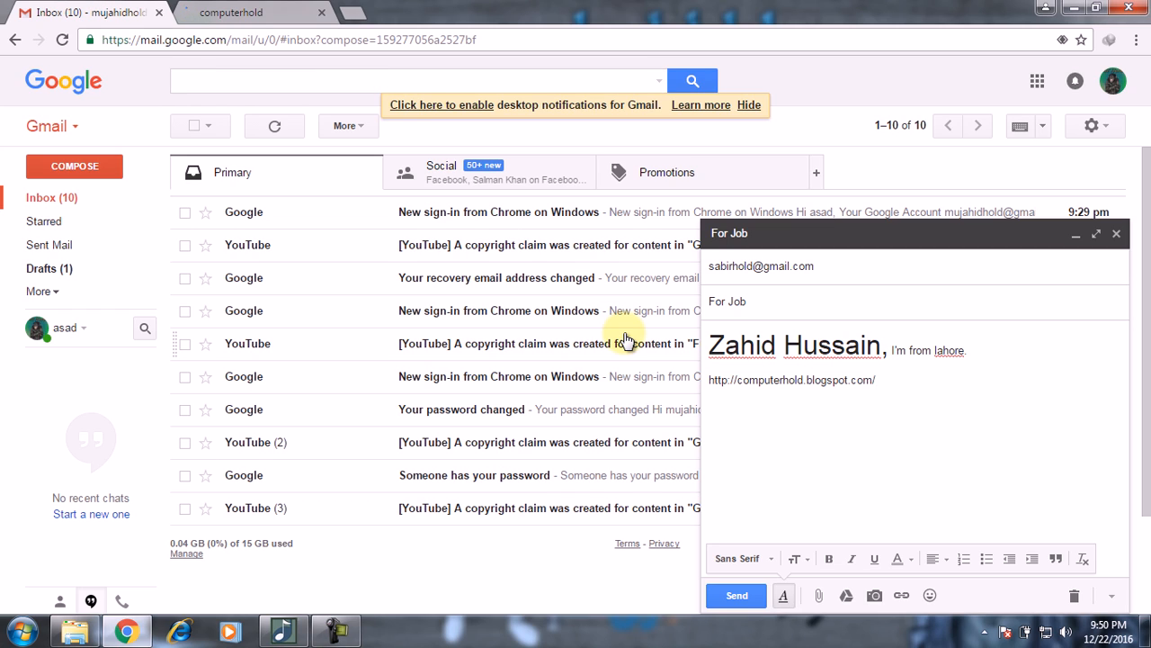
pyautogui.press('BackSpace')
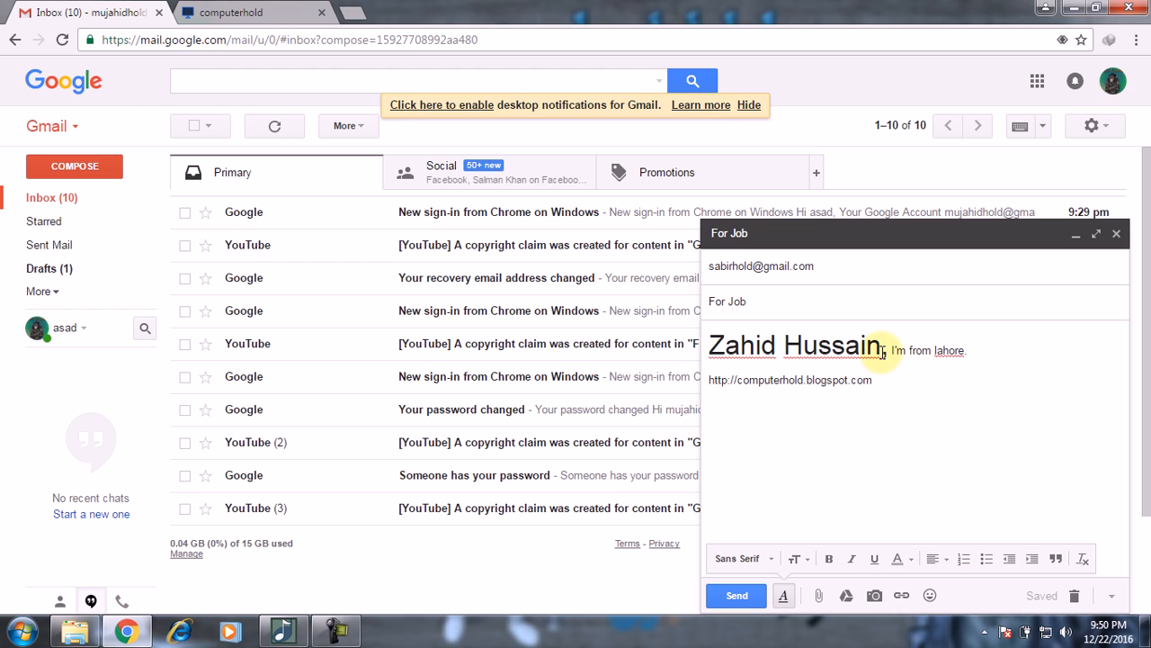
pyautogui.click(783, 344)
pyautogui.moveTo(783, 344); pyautogui.dragTo(882, 344)
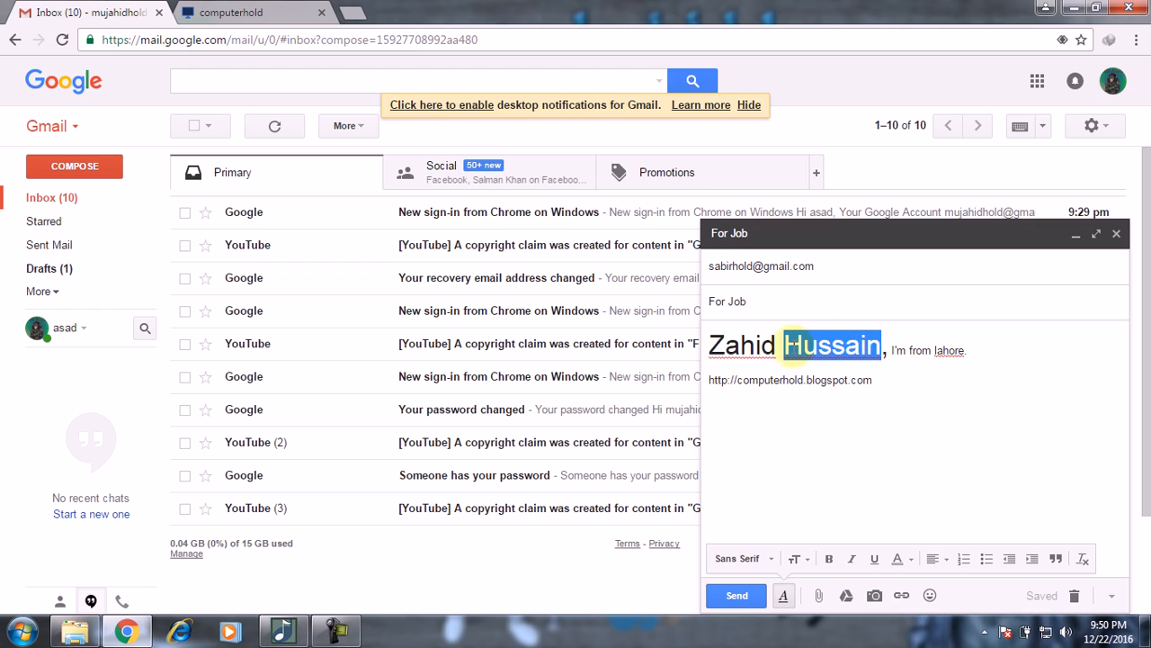
pyautogui.click(777, 346)
pyautogui.moveTo(775, 346); pyautogui.dragTo(711, 344)
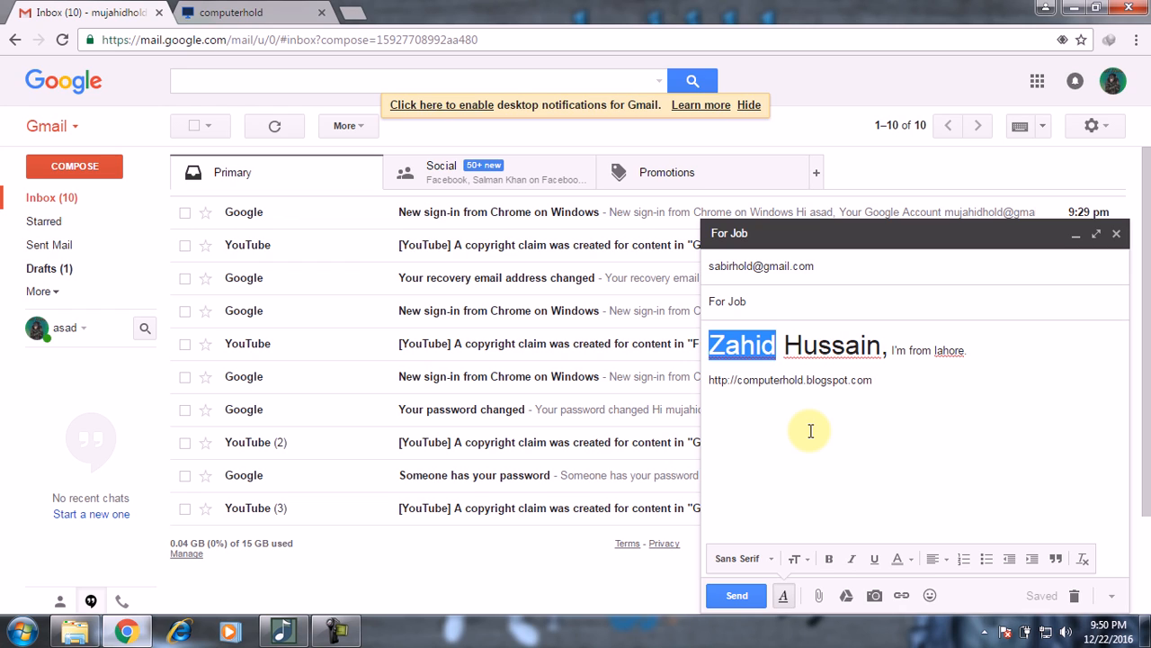
pyautogui.click(902, 594)
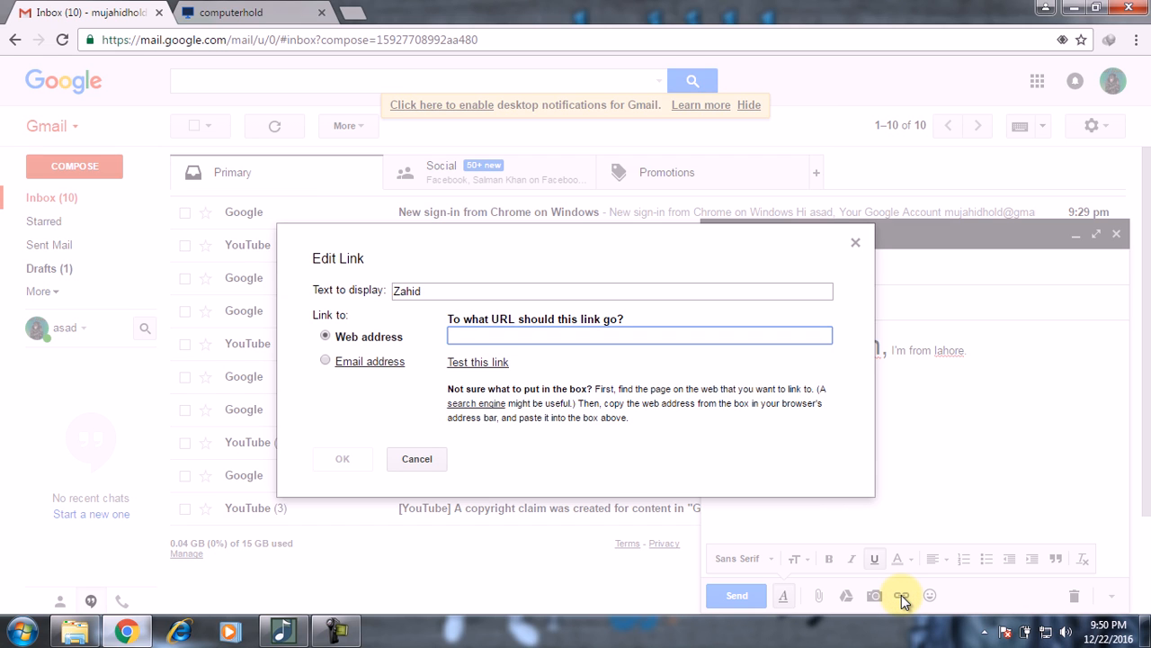
pyautogui.write('http://computerhold.blogspot.com/')
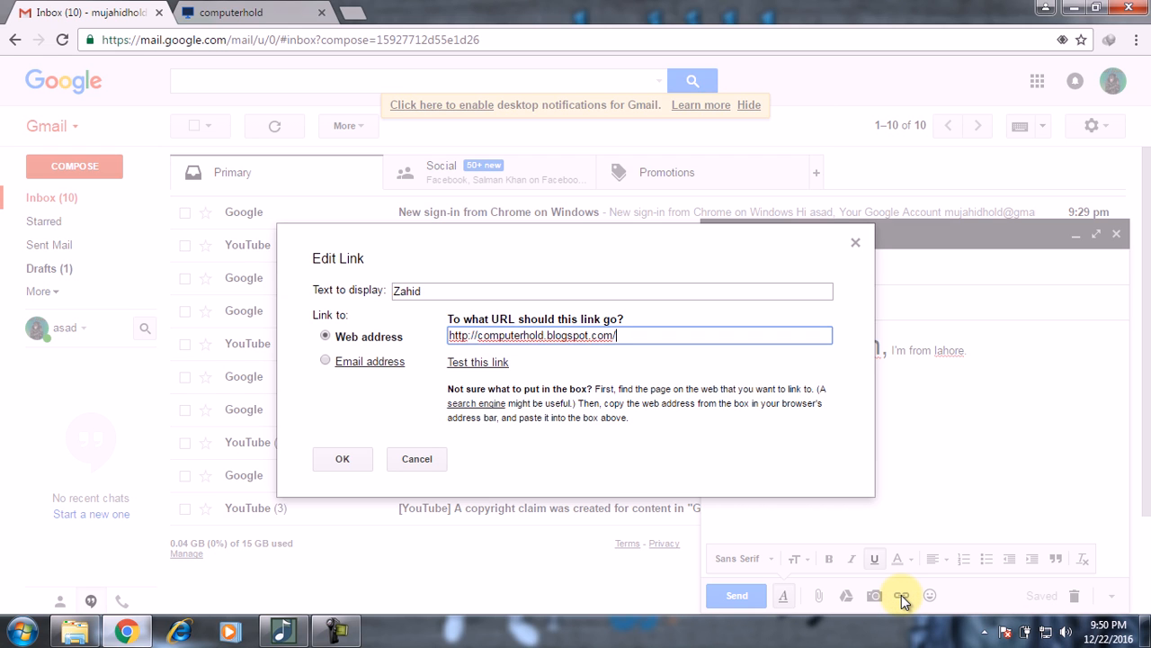
pyautogui.click(342, 458)
pyautogui.click(792, 465)
pyautogui.write('http://computerhold.blogspot.com')
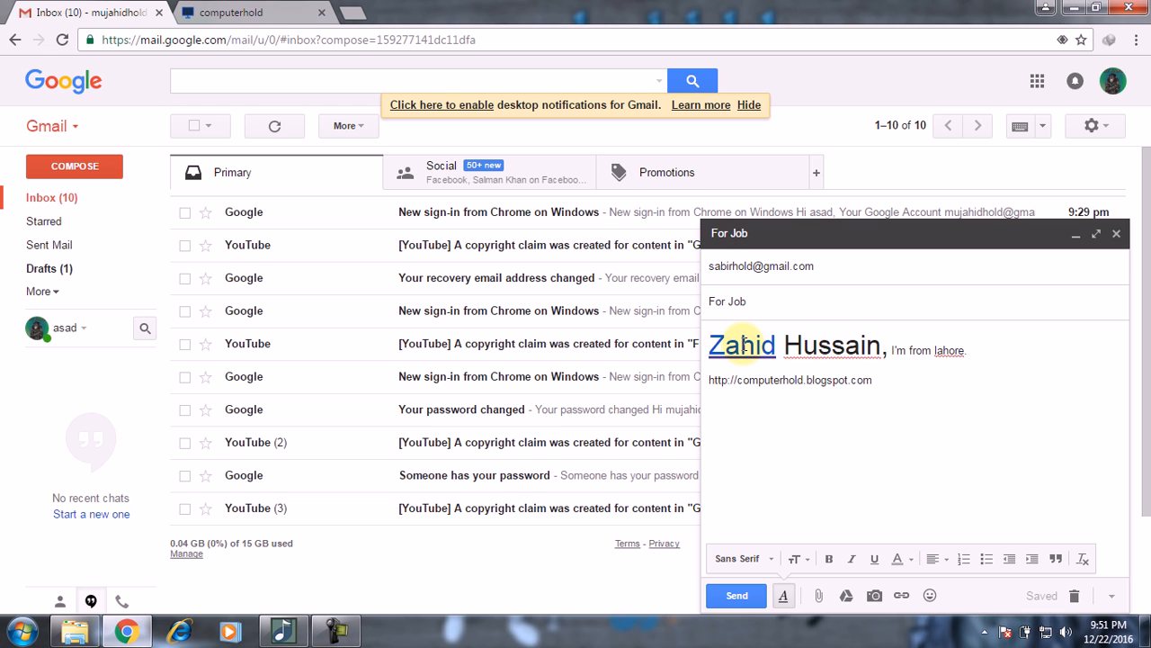
pyautogui.click(277, 11)
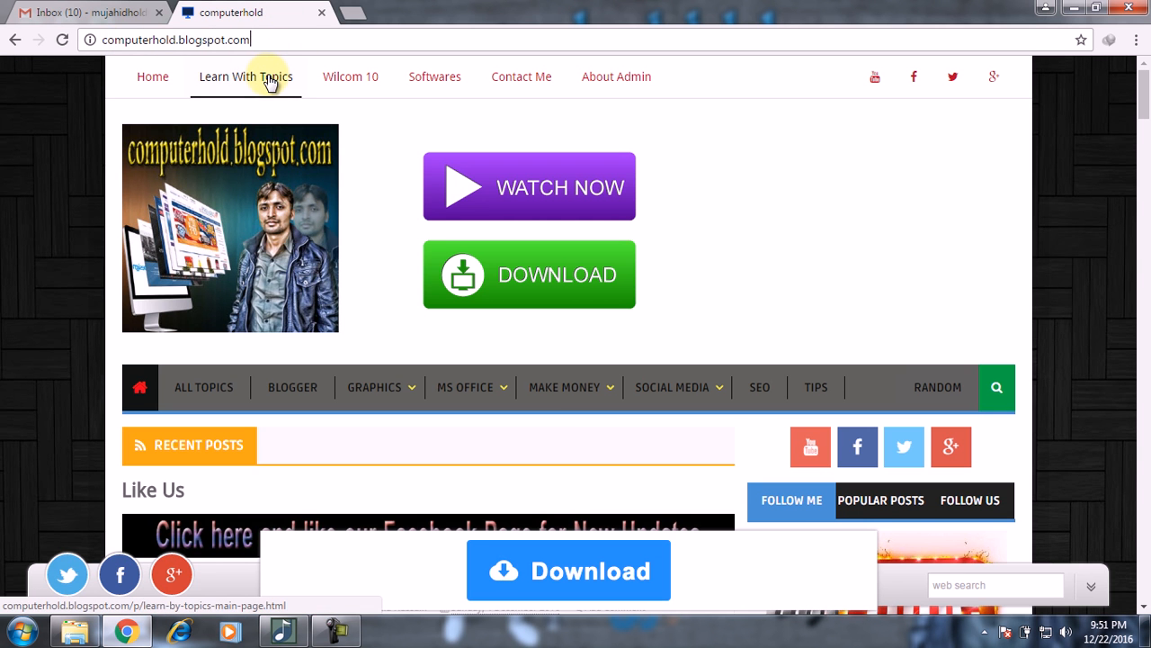
# Step: Switch back to the Gmail tab showing the draft with the linked first name
pyautogui.click(112, 12)
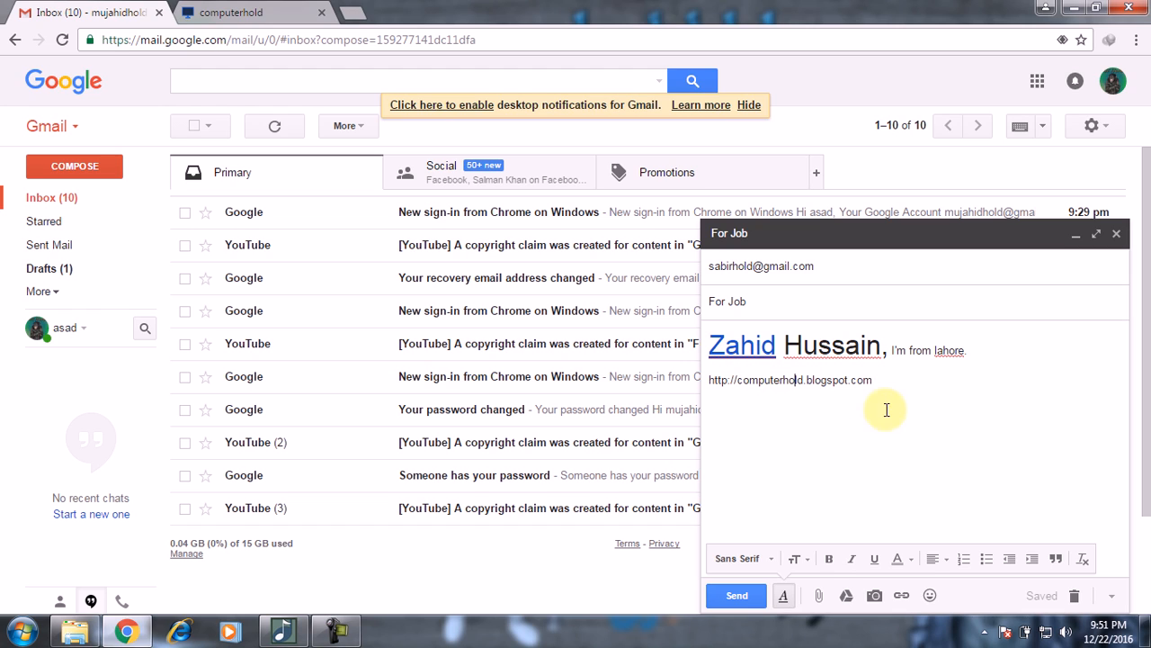
# Step: Delete the blog address line from the message body and dismiss the download helper popup
pyautogui.click(883, 376)
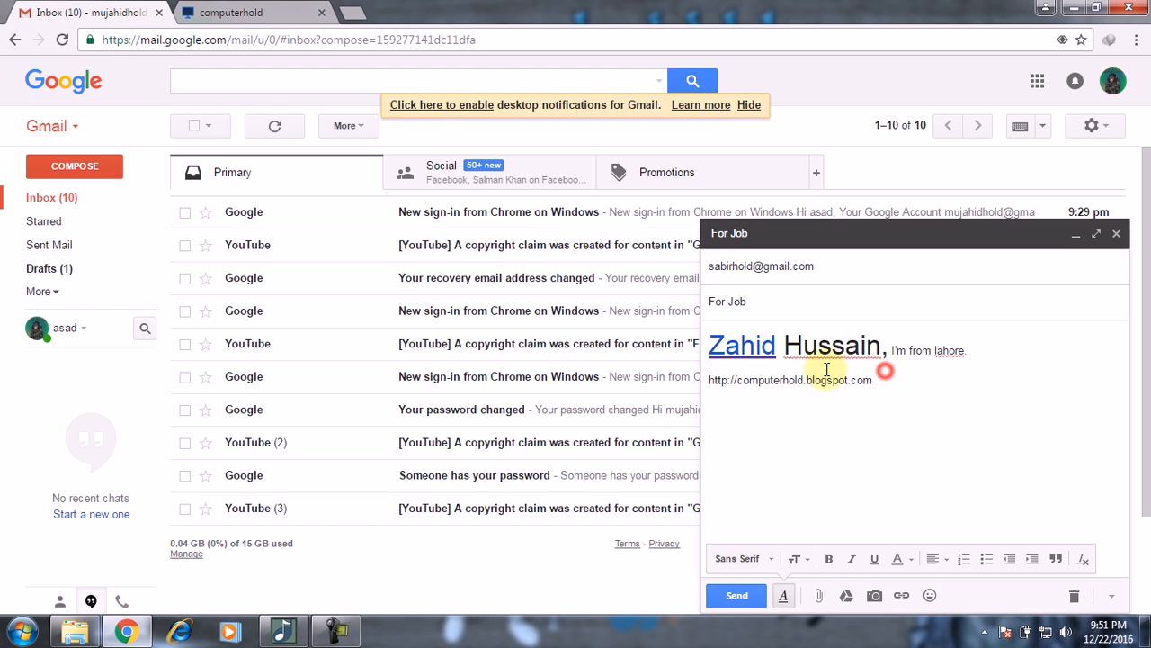
pyautogui.moveTo(708, 380); pyautogui.dragTo(913, 381)
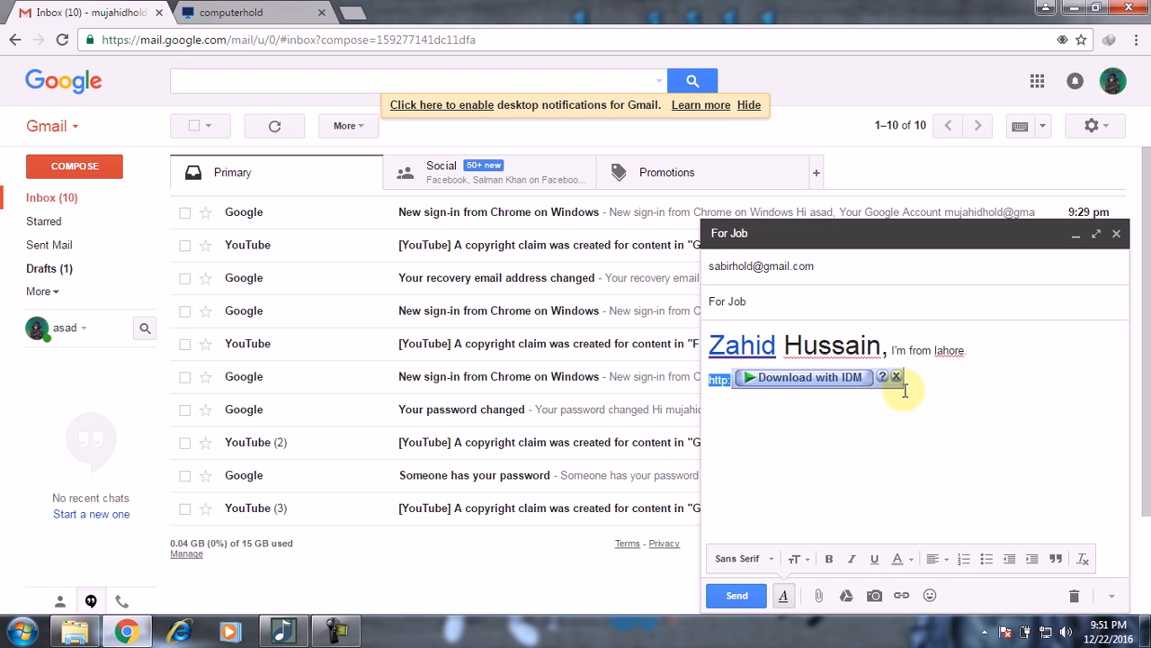
pyautogui.press('BackSpace')
pyautogui.click(896, 376)
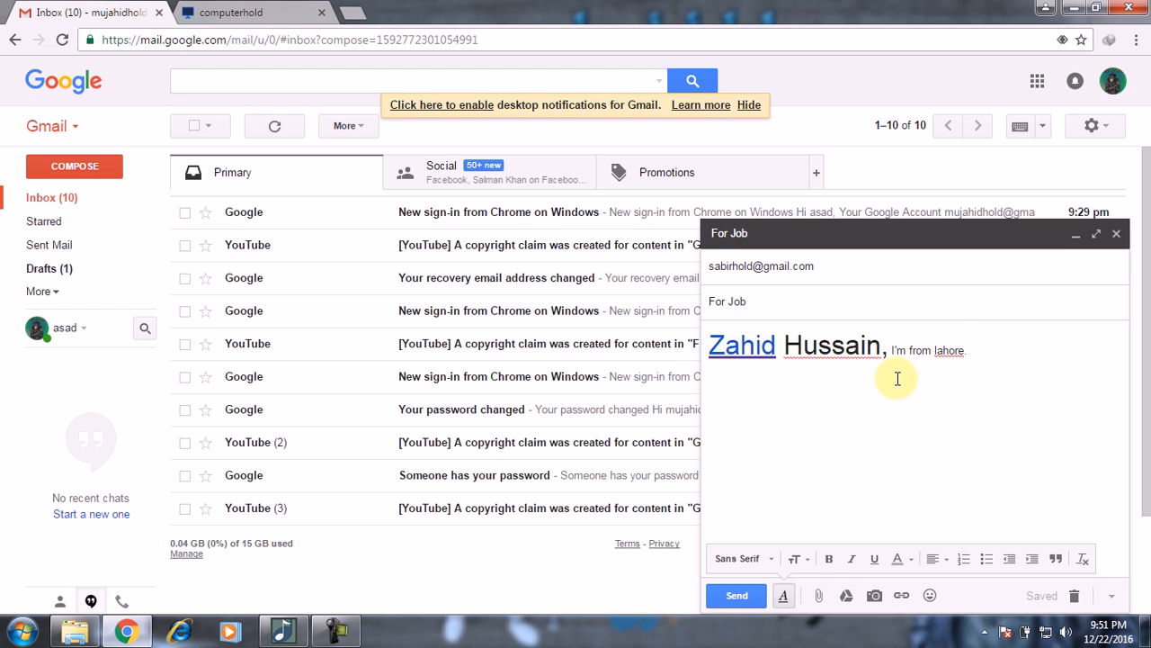
# Step: Strip all formatting and the link from the whole message, leaving plain normal-sized text
pyautogui.hotkey('ctrl', 'a')
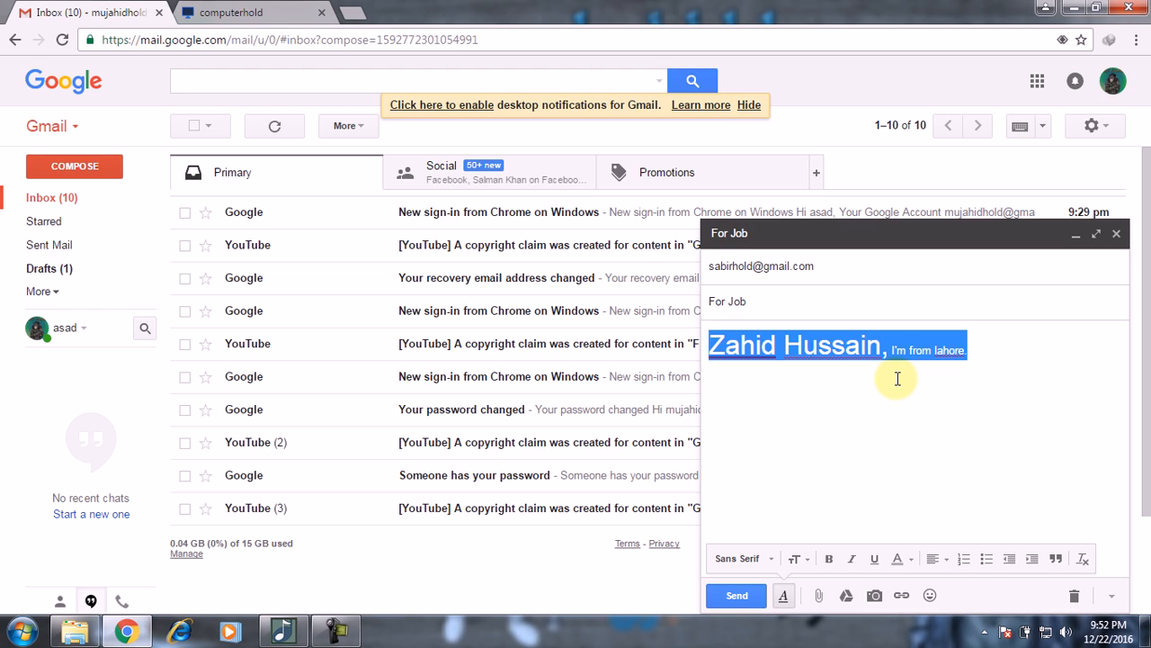
pyautogui.click(1083, 559)
pyautogui.click(975, 436)
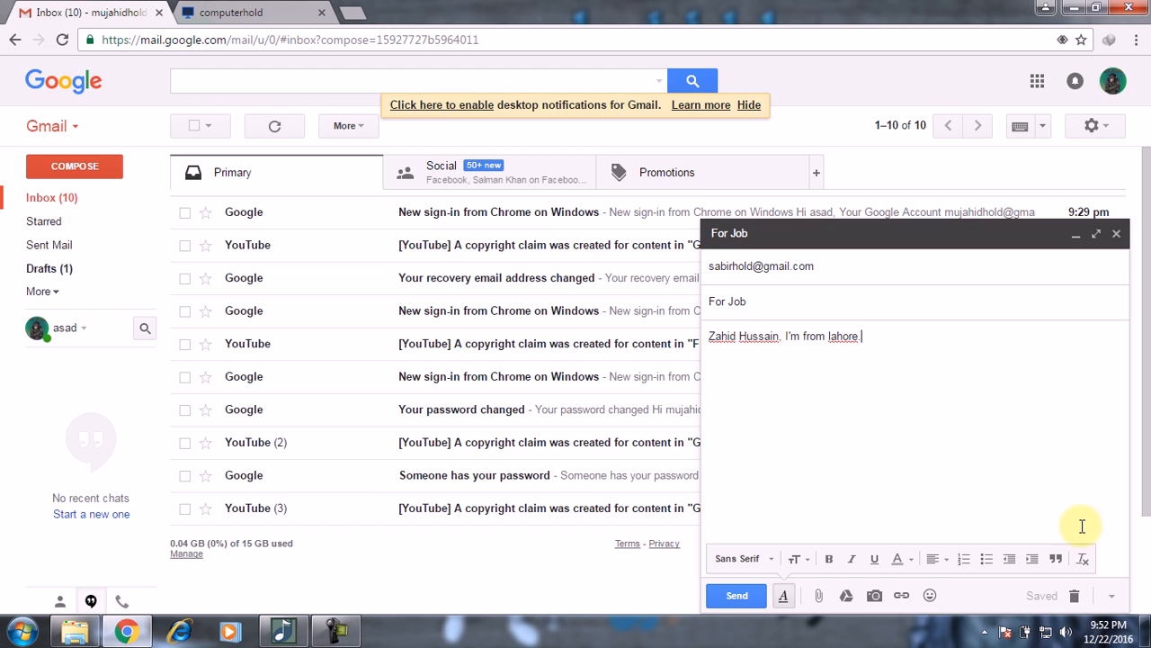
pyautogui.click(931, 595)
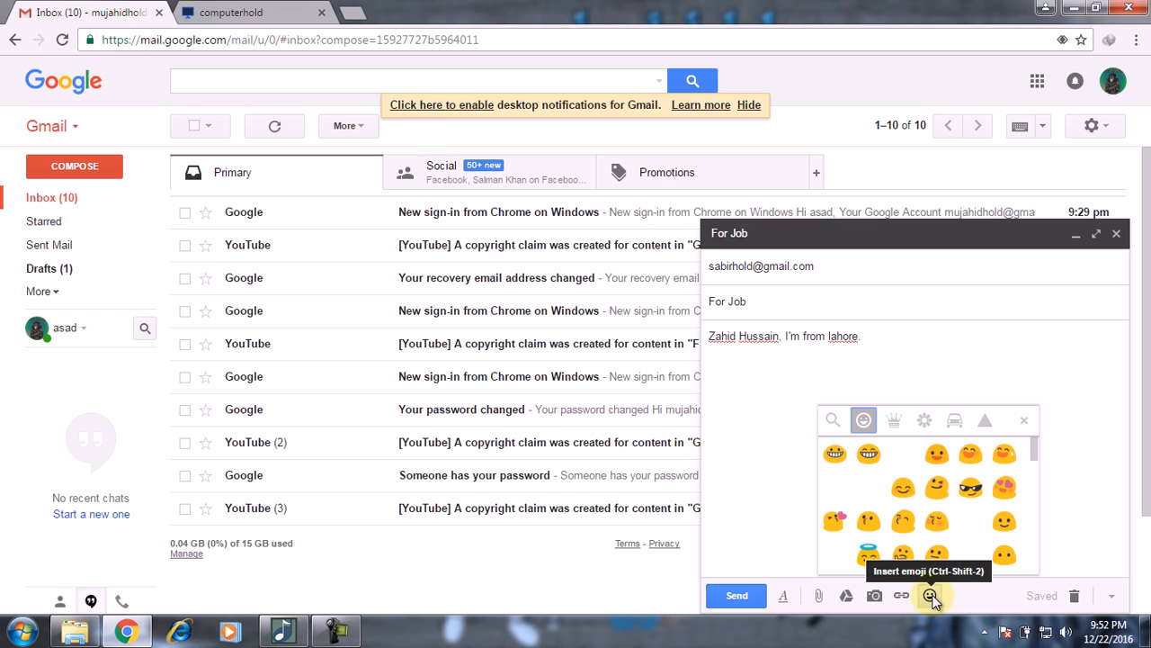
pyautogui.click(929, 423)
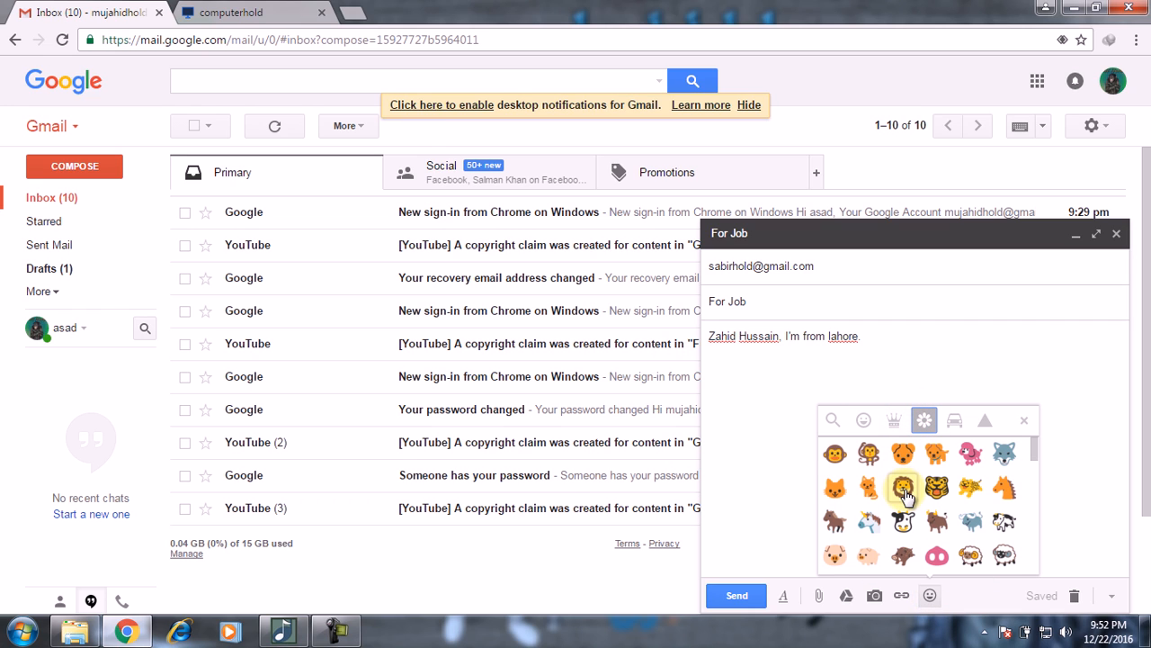
pyautogui.click(1025, 421)
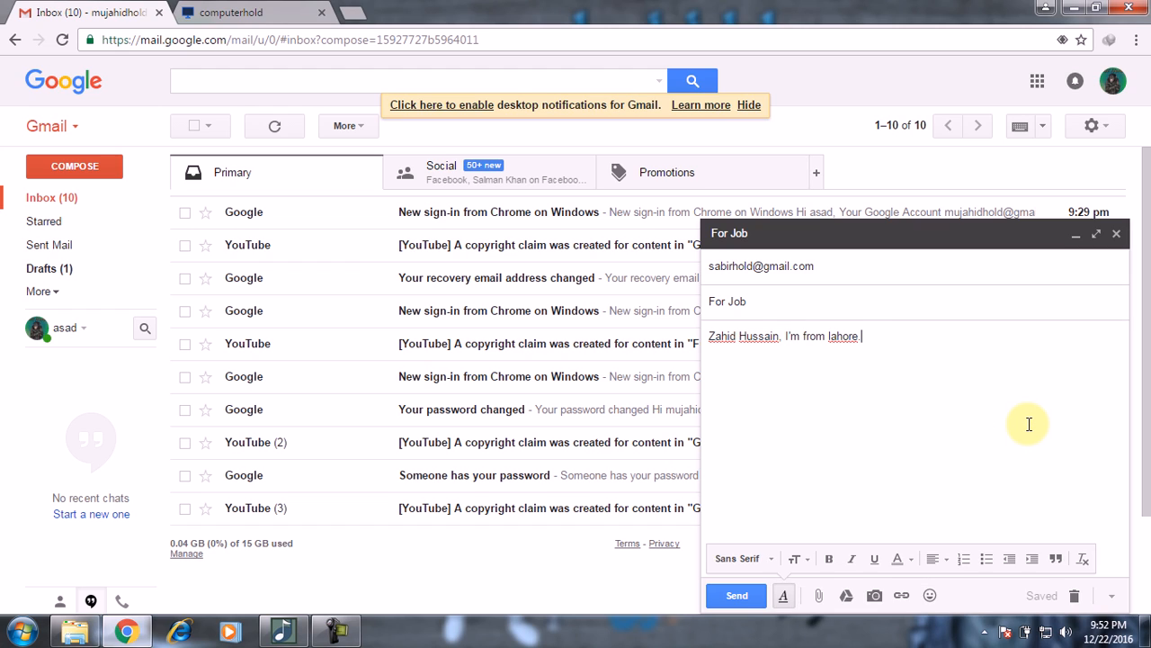
pyautogui.click(875, 596)
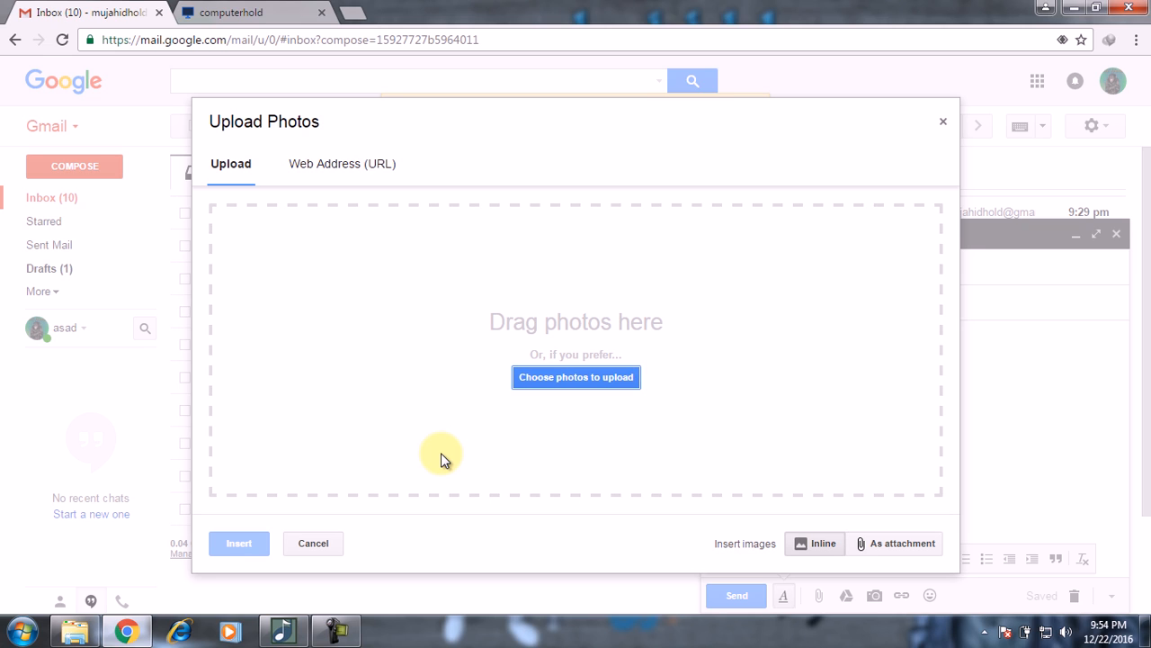
pyautogui.click(579, 377)
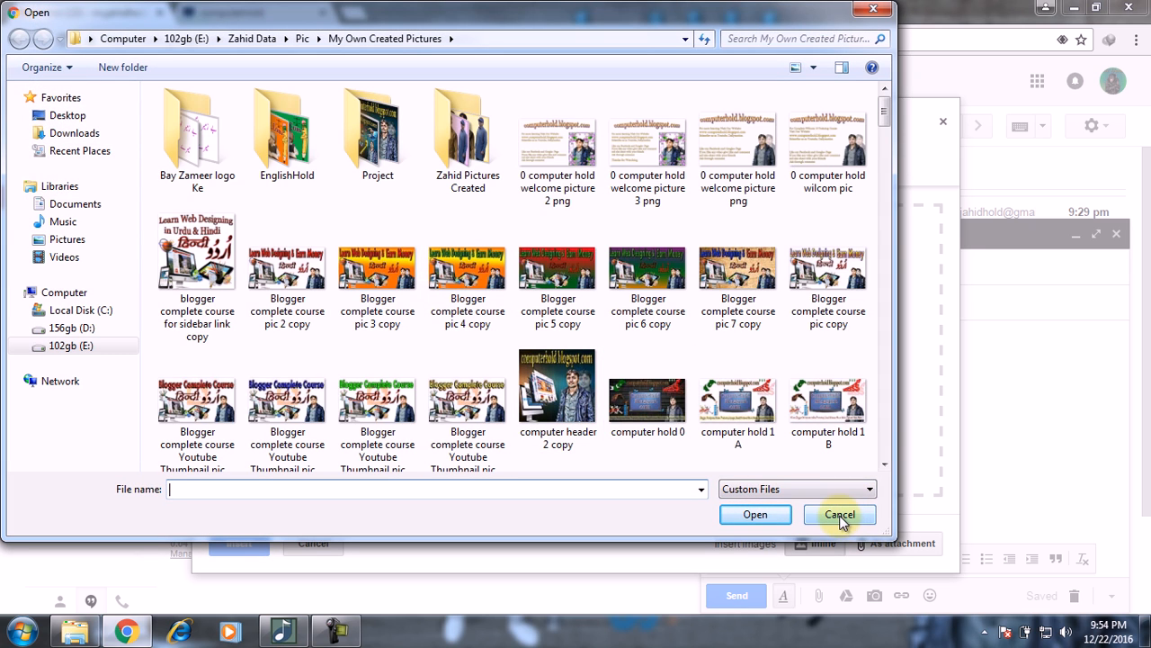
pyautogui.click(846, 519)
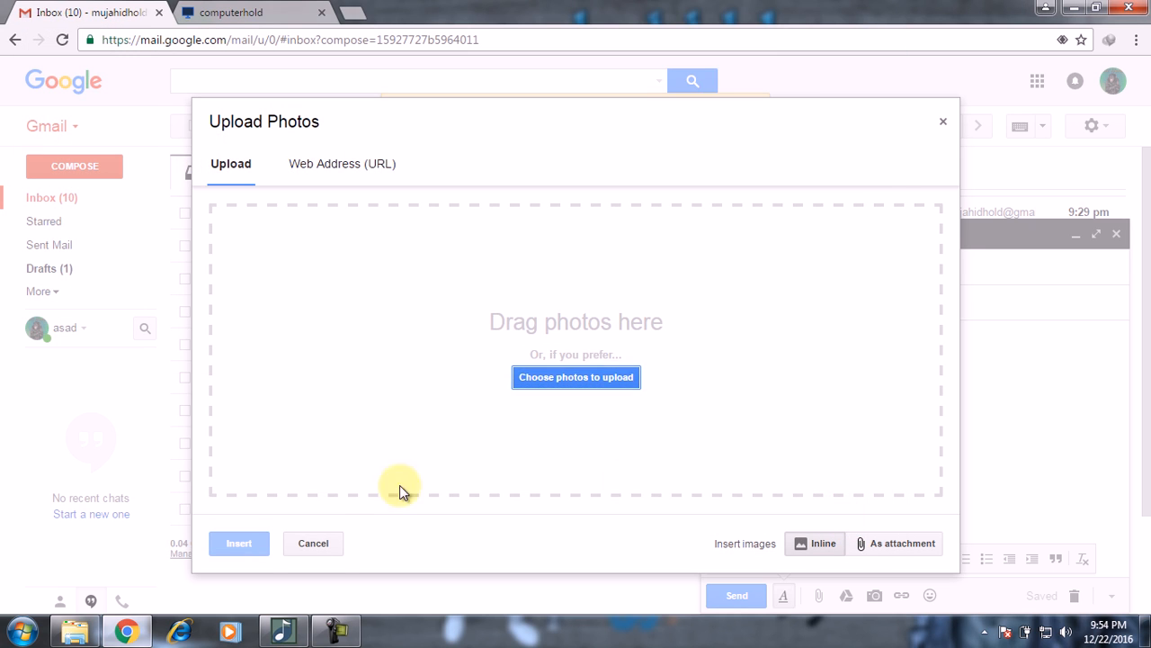
pyautogui.click(315, 542)
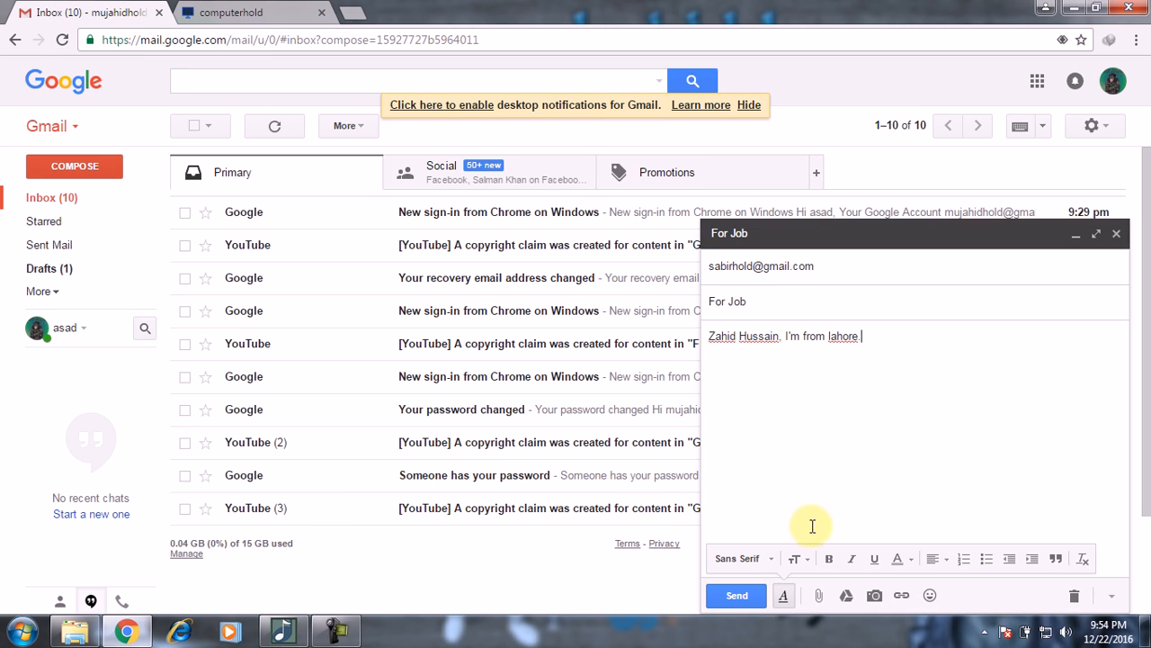
# Step: End the introduction sentence with a period after 'lahore'
pyautogui.click(820, 596)
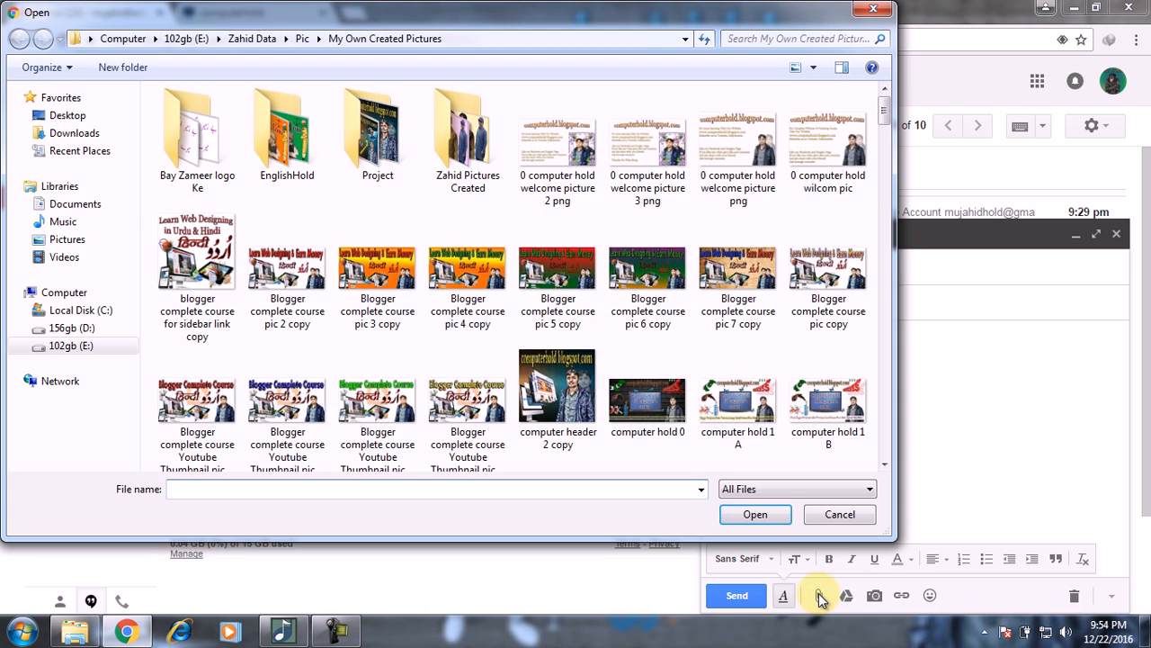
pyautogui.click(833, 517)
pyautogui.write(". I'm from lahore")
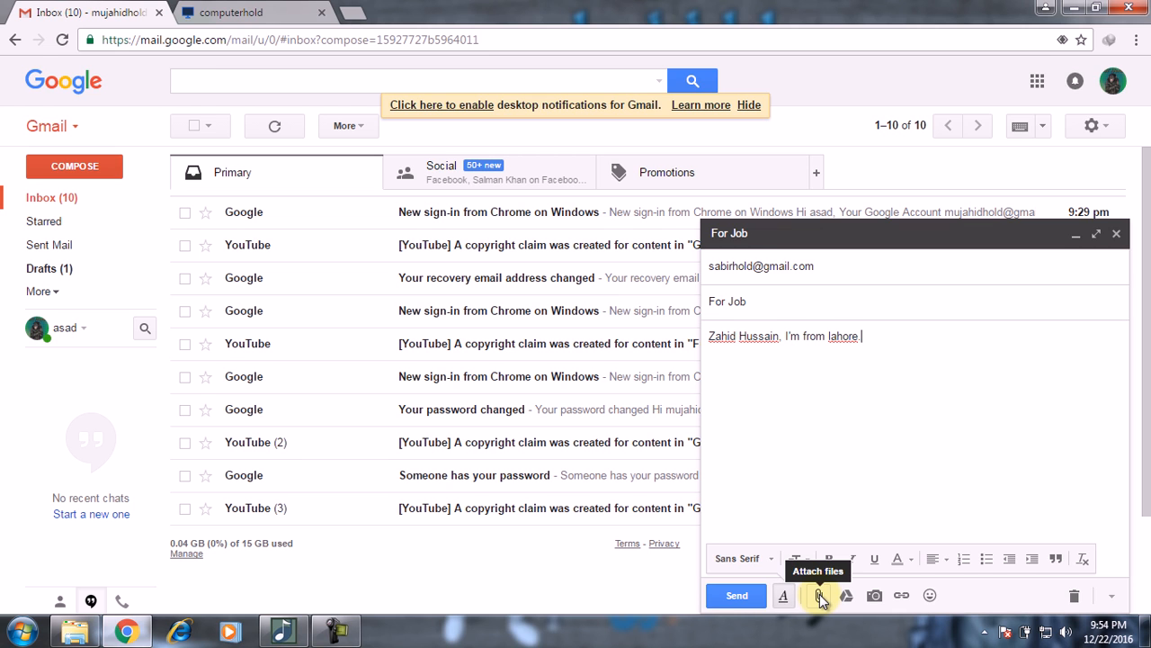
# Step: Attach Zahid wilcom design 3.EMB from D:\Zahid data\Wilcome Training\Projects to the draft
pyautogui.click(820, 597)
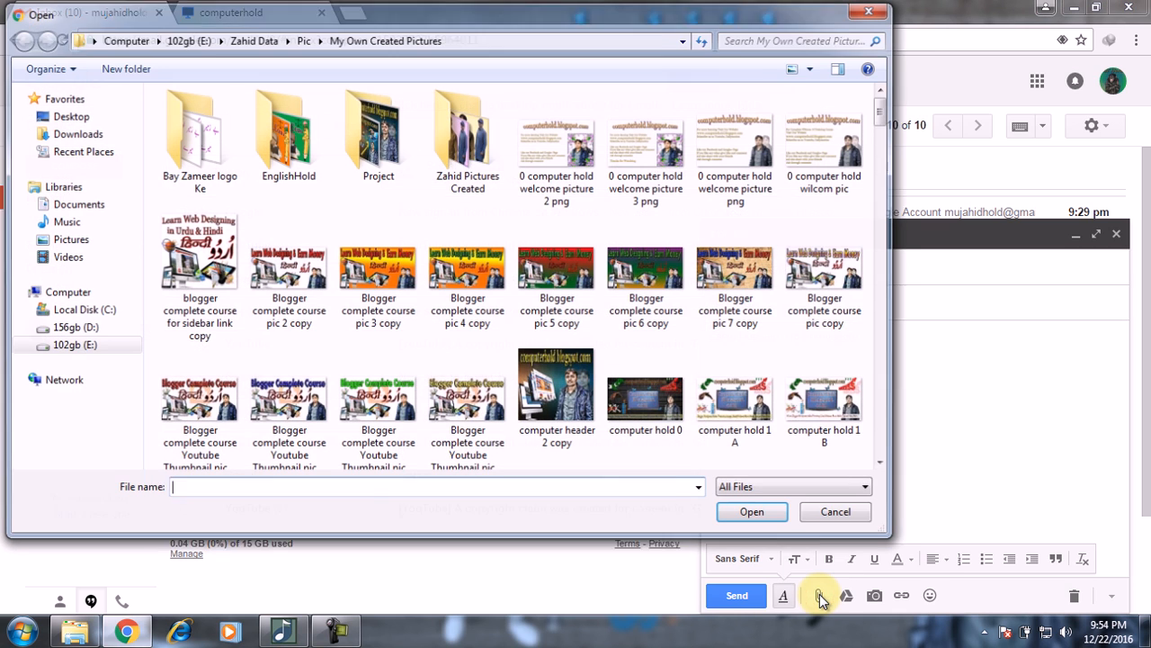
pyautogui.click(72, 351)
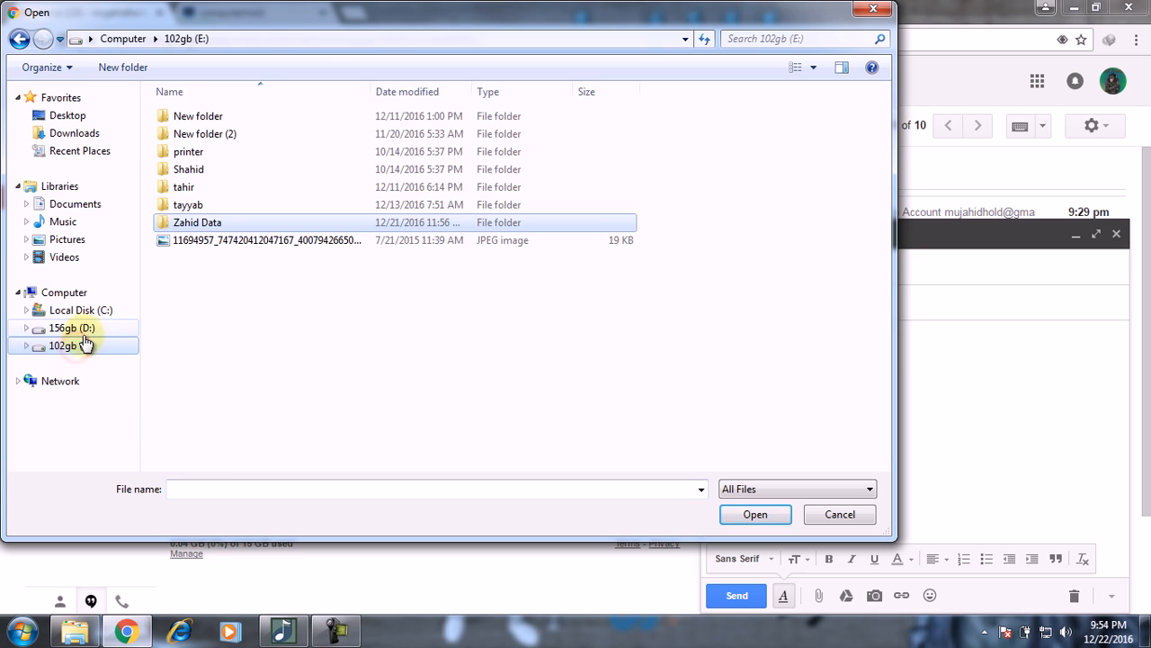
pyautogui.doubleClick(219, 223)
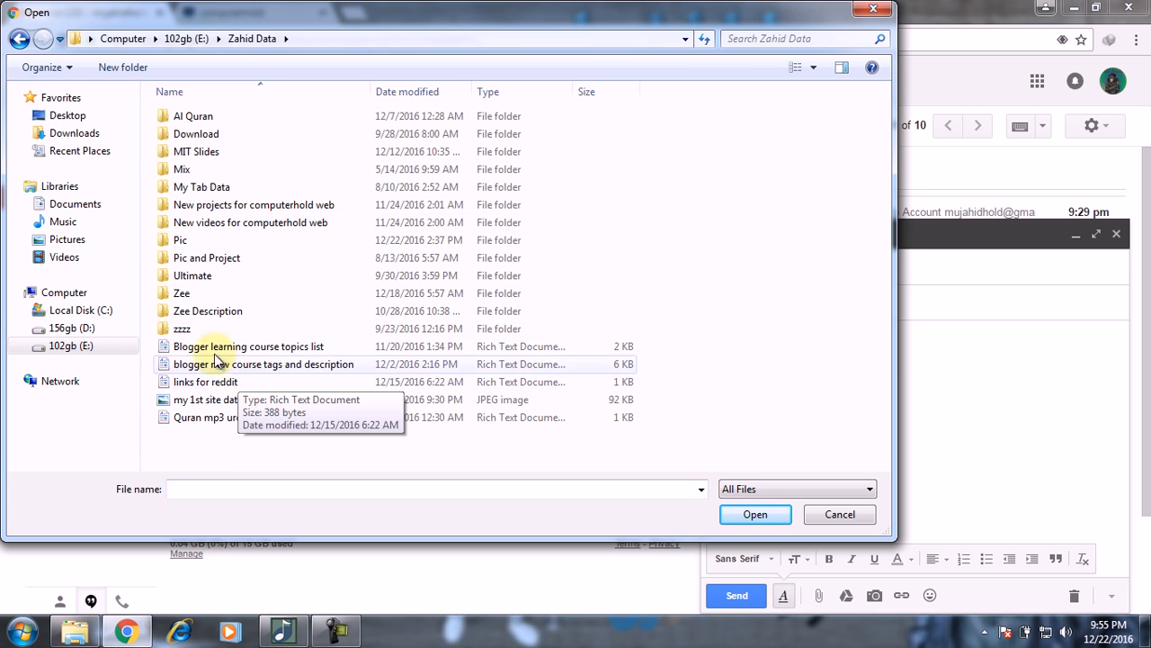
pyautogui.doubleClick(189, 294)
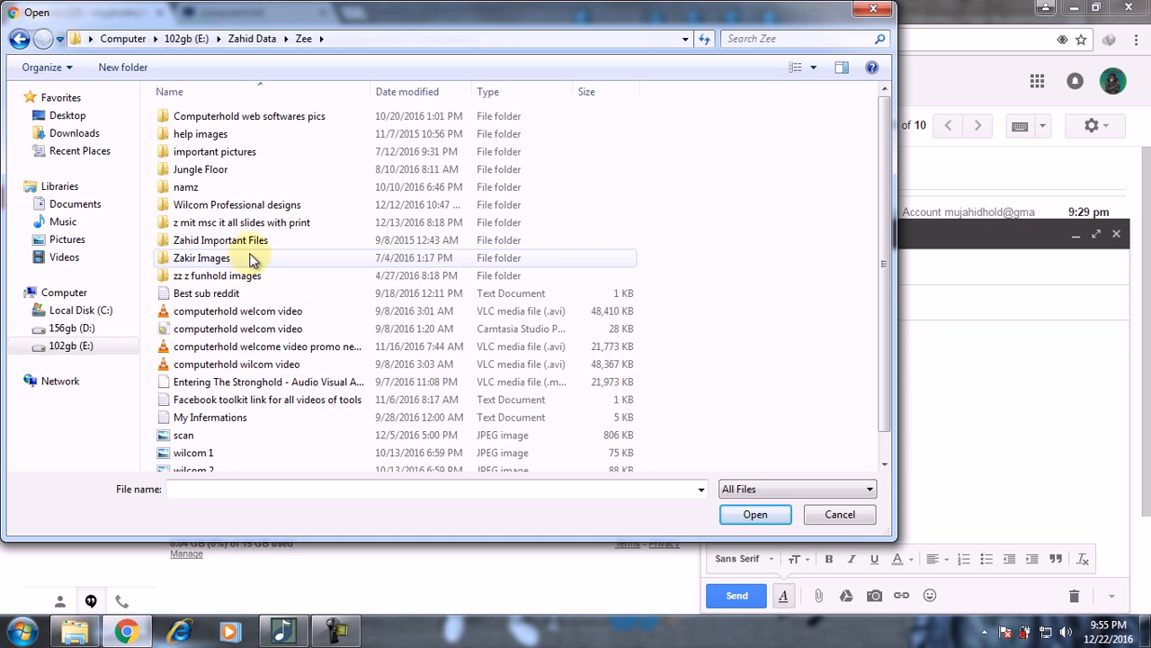
pyautogui.click(72, 328)
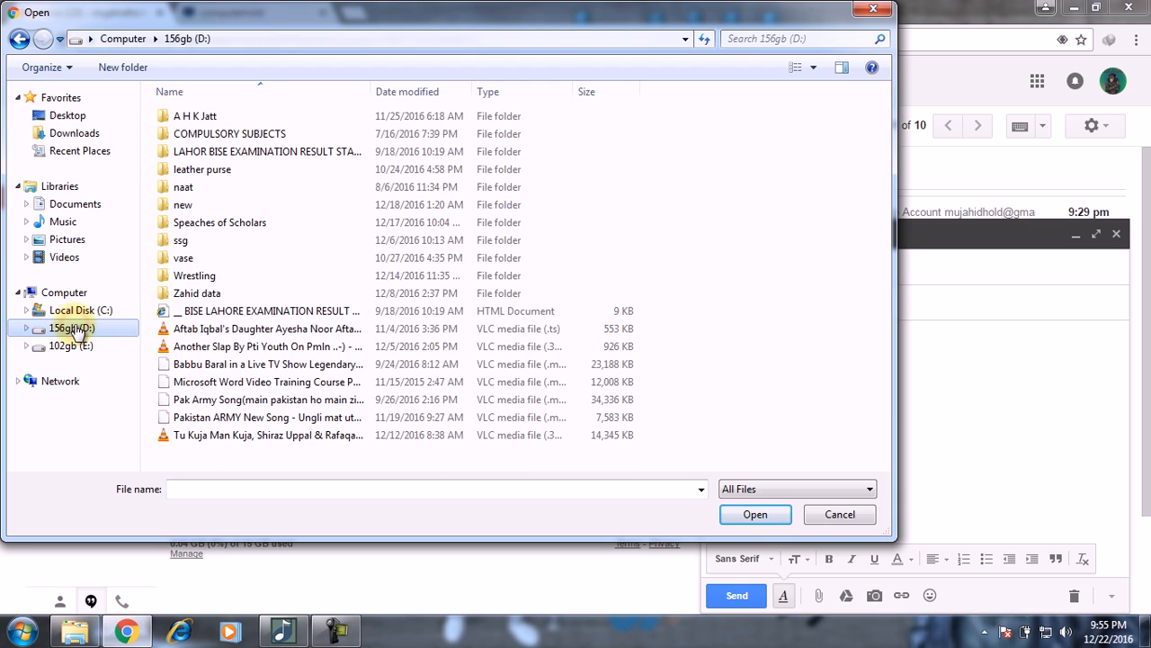
pyautogui.doubleClick(200, 293)
pyautogui.doubleClick(239, 173)
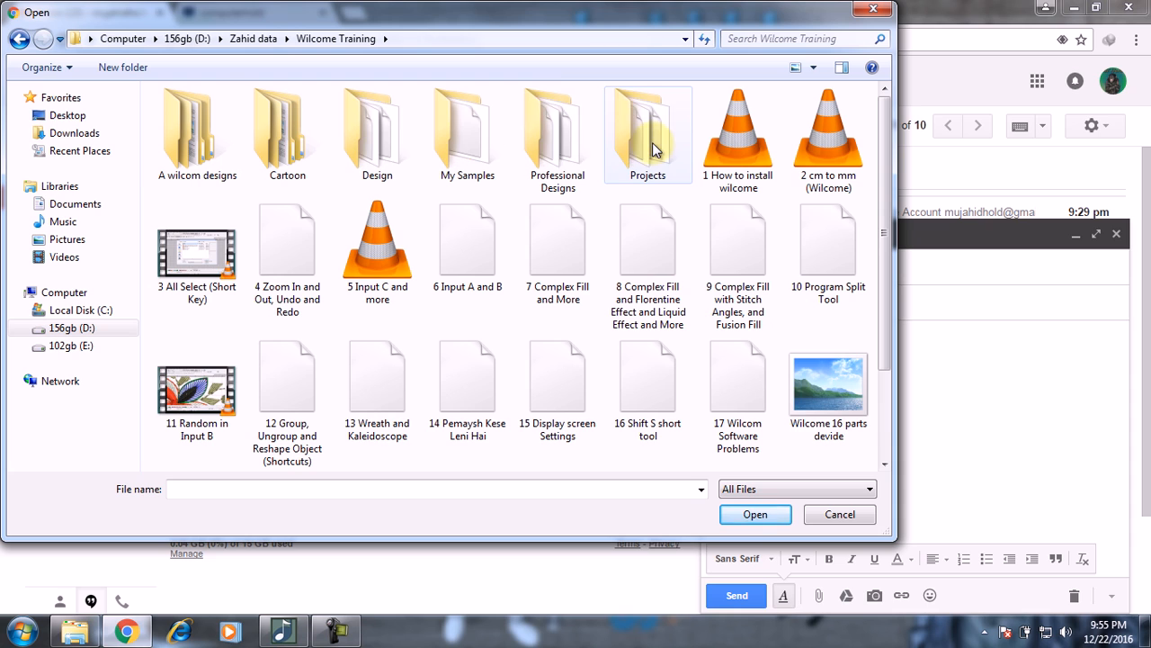
pyautogui.doubleClick(651, 144)
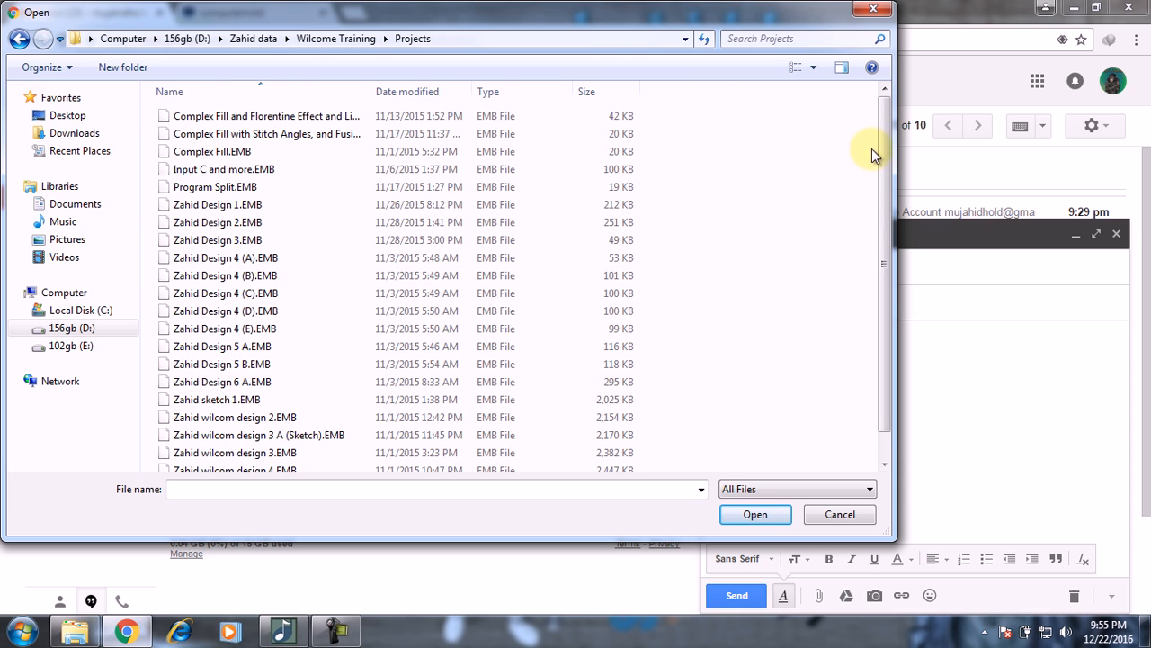
pyautogui.moveTo(887, 157); pyautogui.dragTo(891, 229)
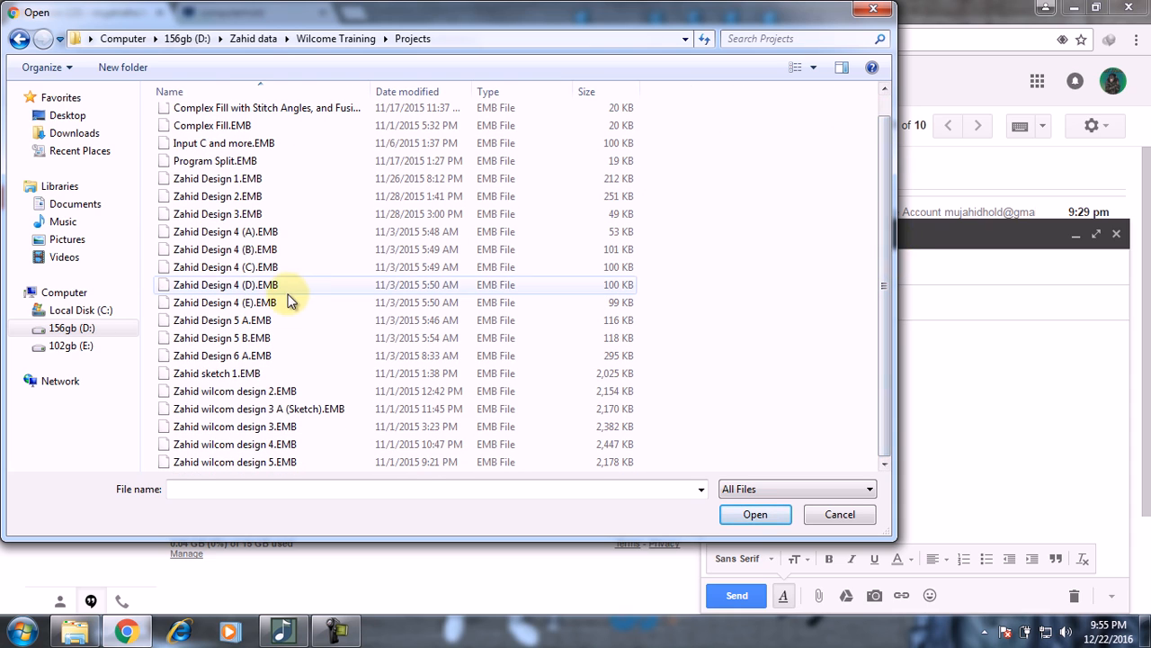
pyautogui.click(231, 432)
pyautogui.doubleClick(229, 431)
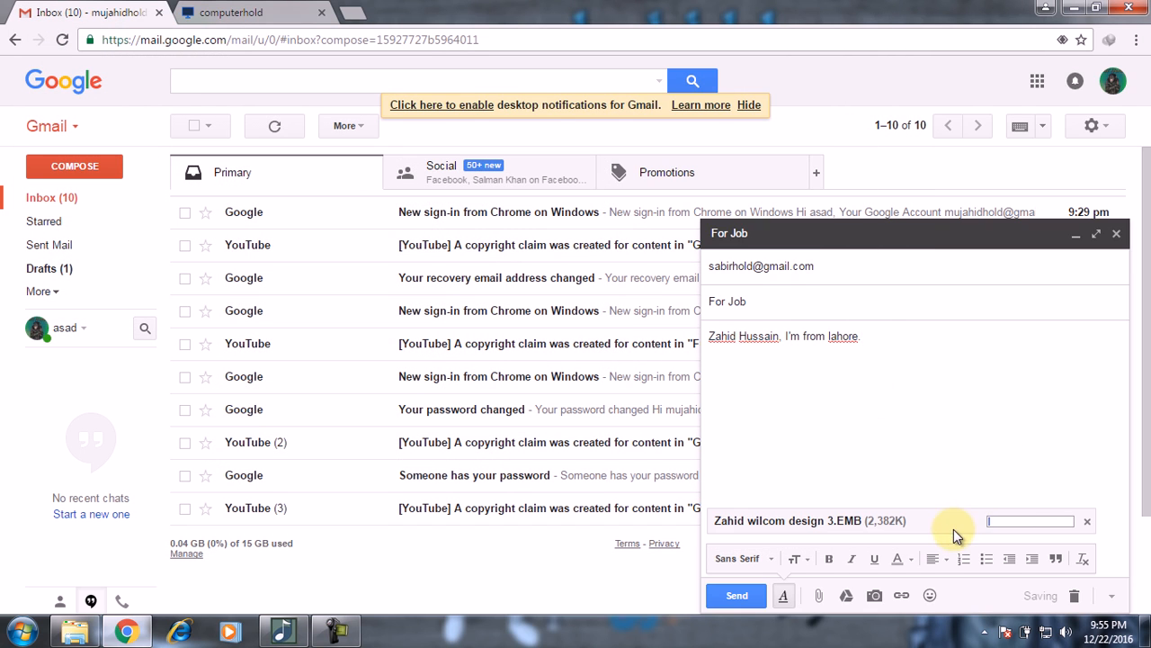
# Step: Remove the uploading Zahid wilcom design 3.EMB attachment from the draft
pyautogui.click(1088, 523)
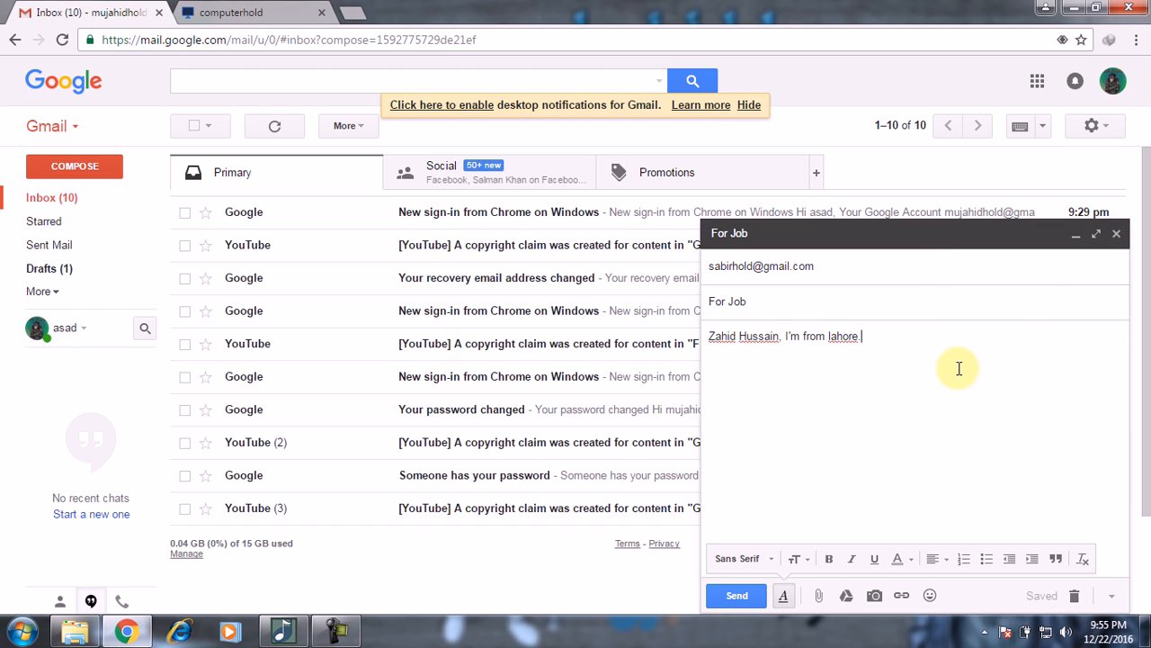
# Step: Briefly view the For Job draft full screen, then save and close it
pyautogui.click(1097, 235)
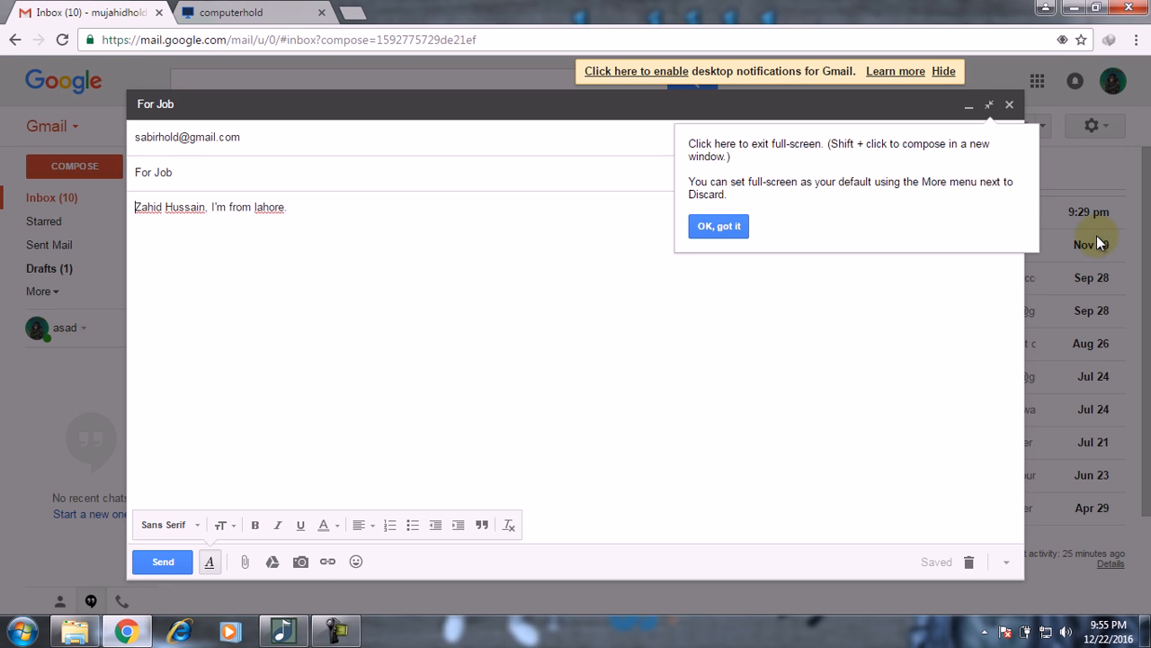
pyautogui.click(990, 108)
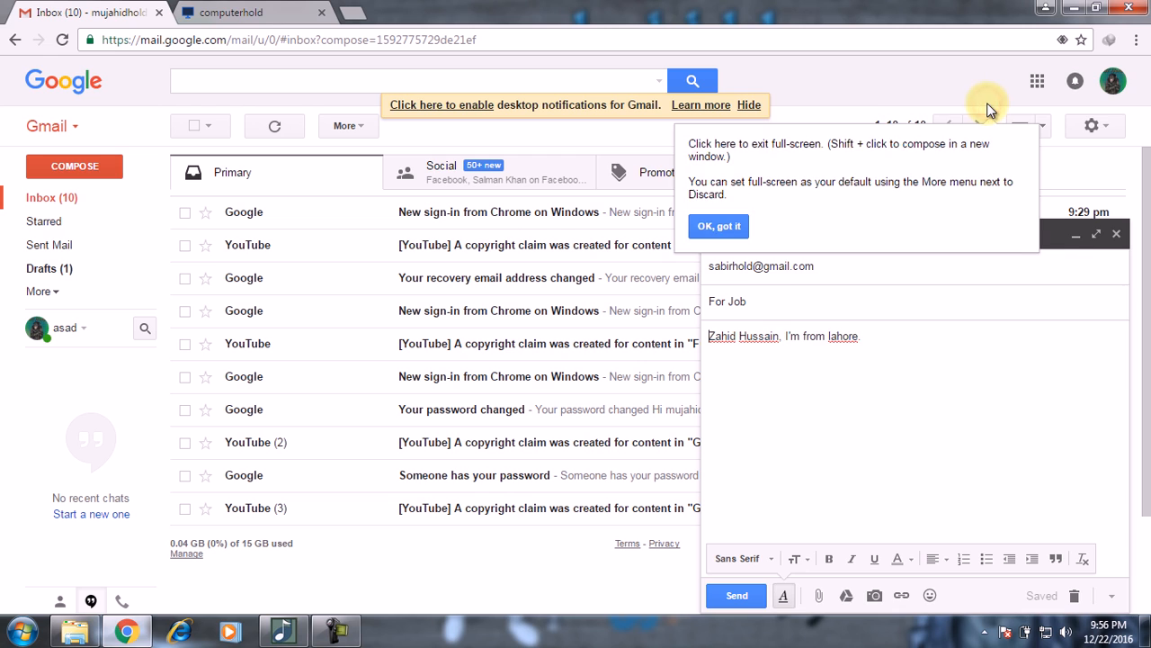
pyautogui.click(1116, 233)
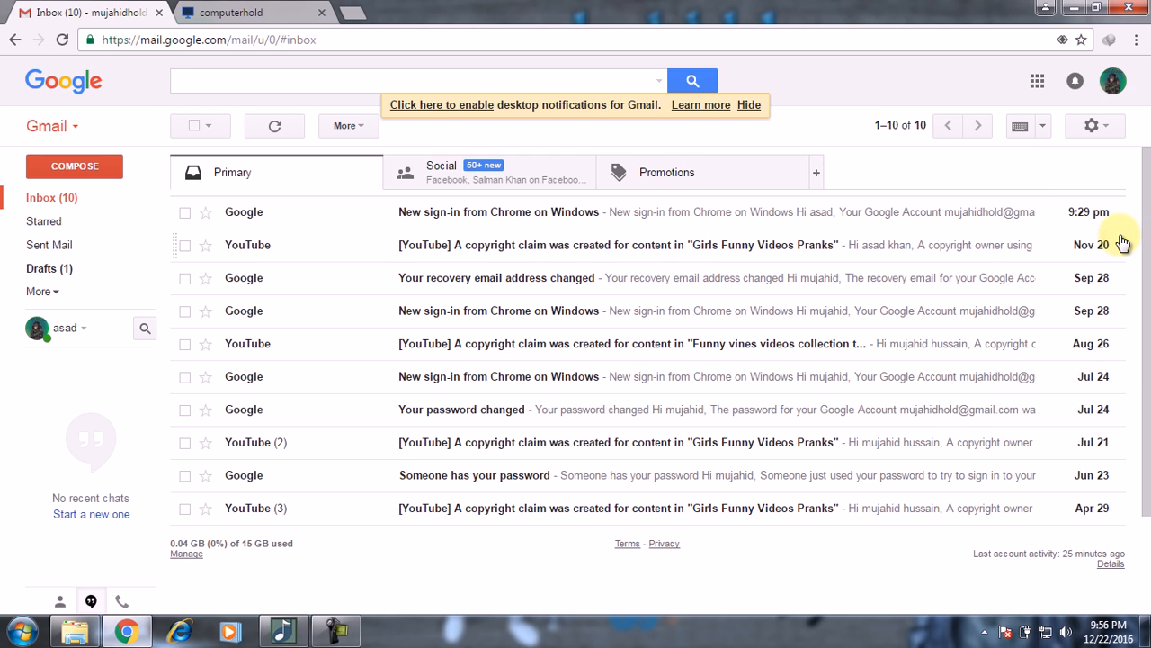
pyautogui.click(337, 633)
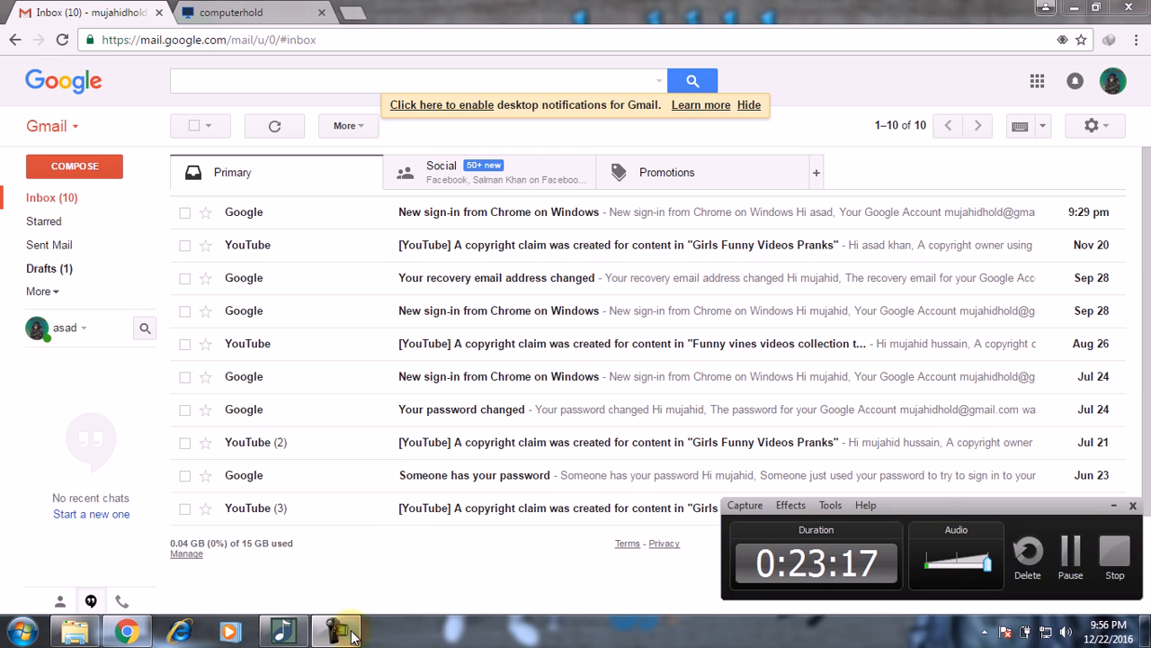
pyautogui.click(337, 633)
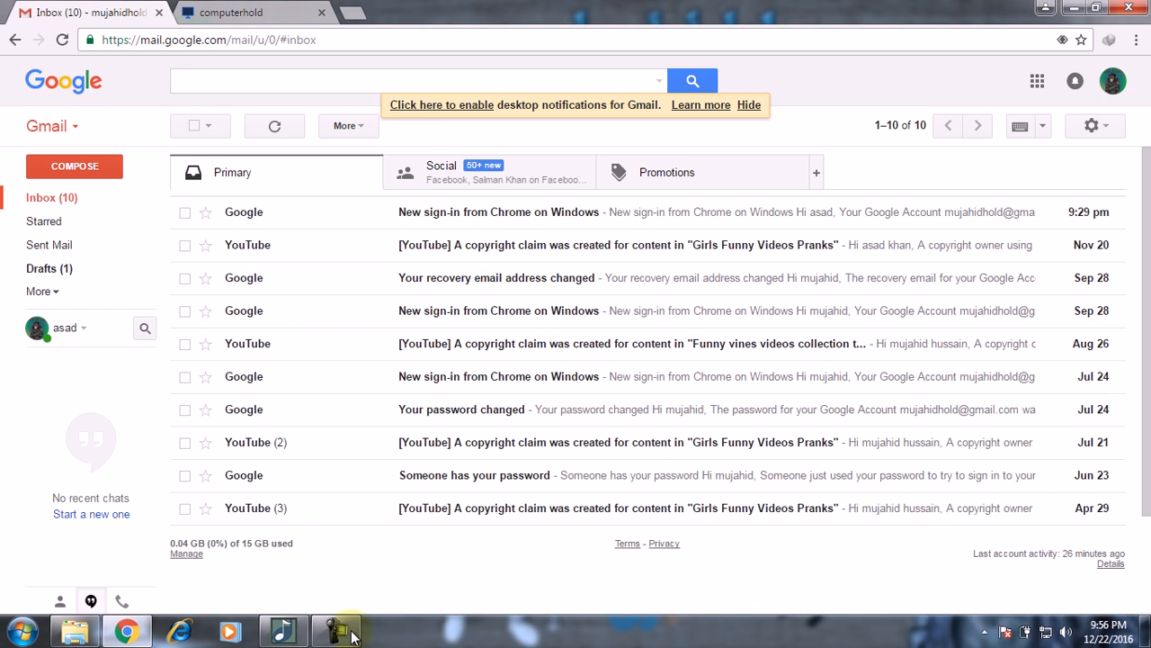
pyautogui.click(353, 637)
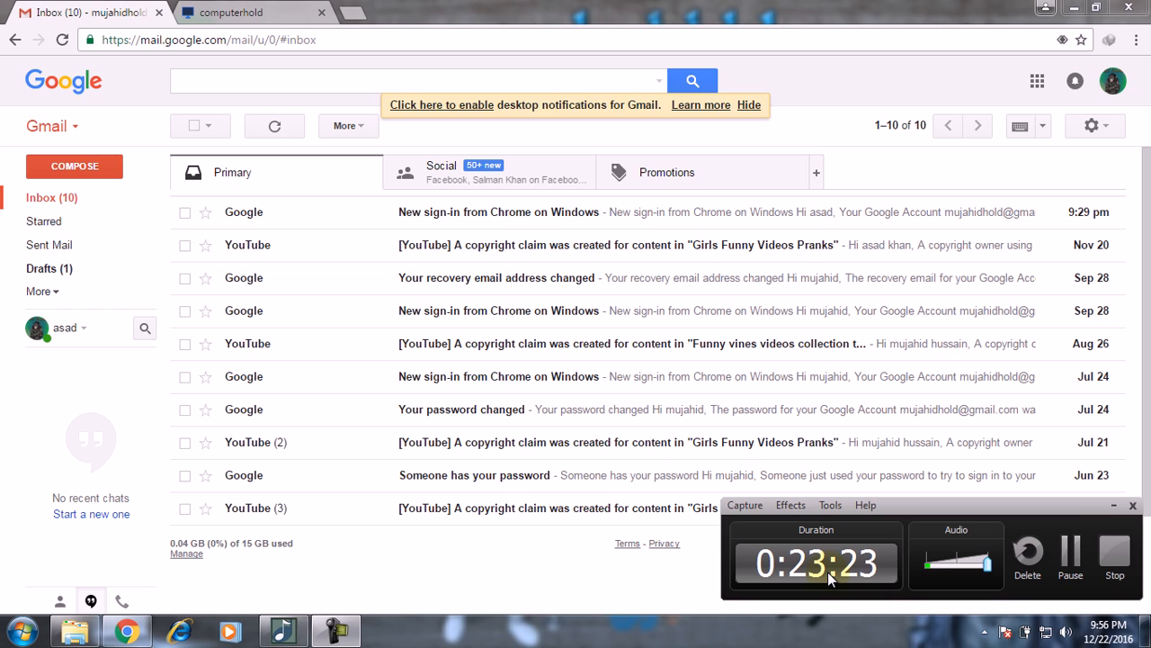
pyautogui.click(1114, 504)
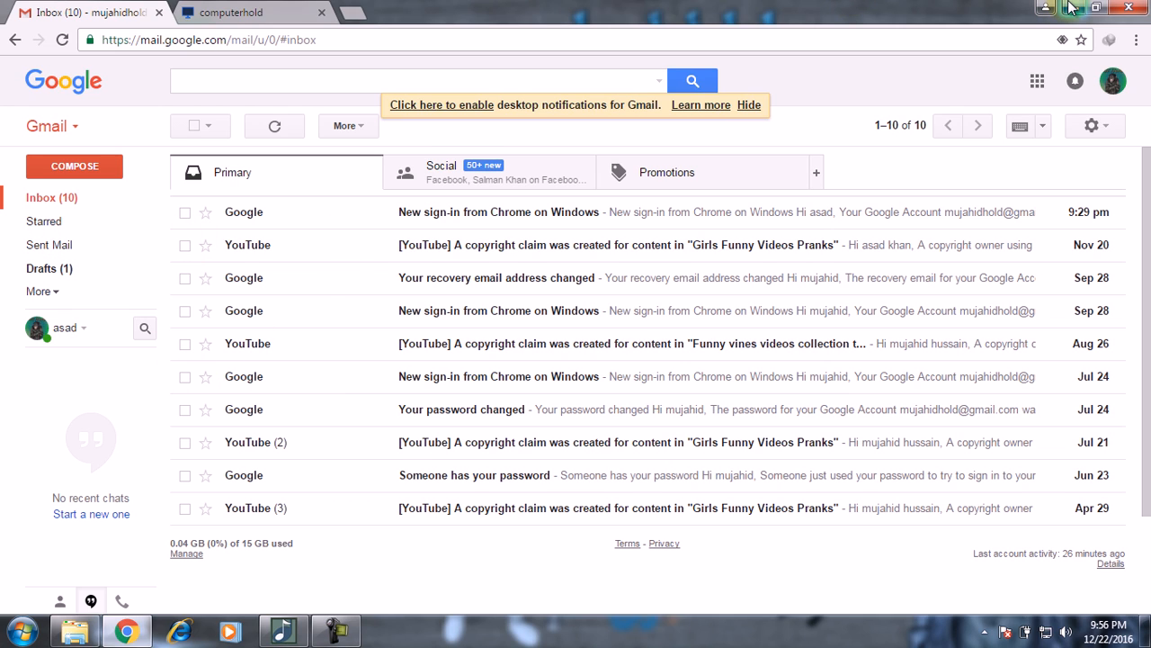
# Step: Switch Chrome to the computerhold blog tab, then minimize the browser to the desktop
pyautogui.click(231, 12)
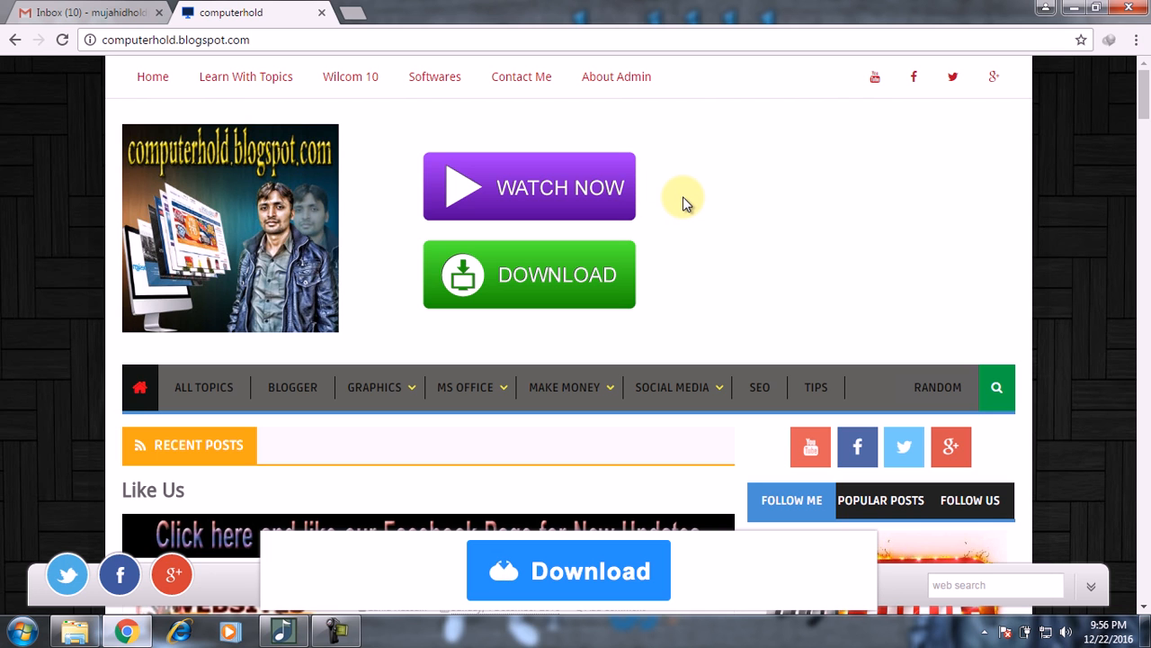
pyautogui.click(1072, 8)
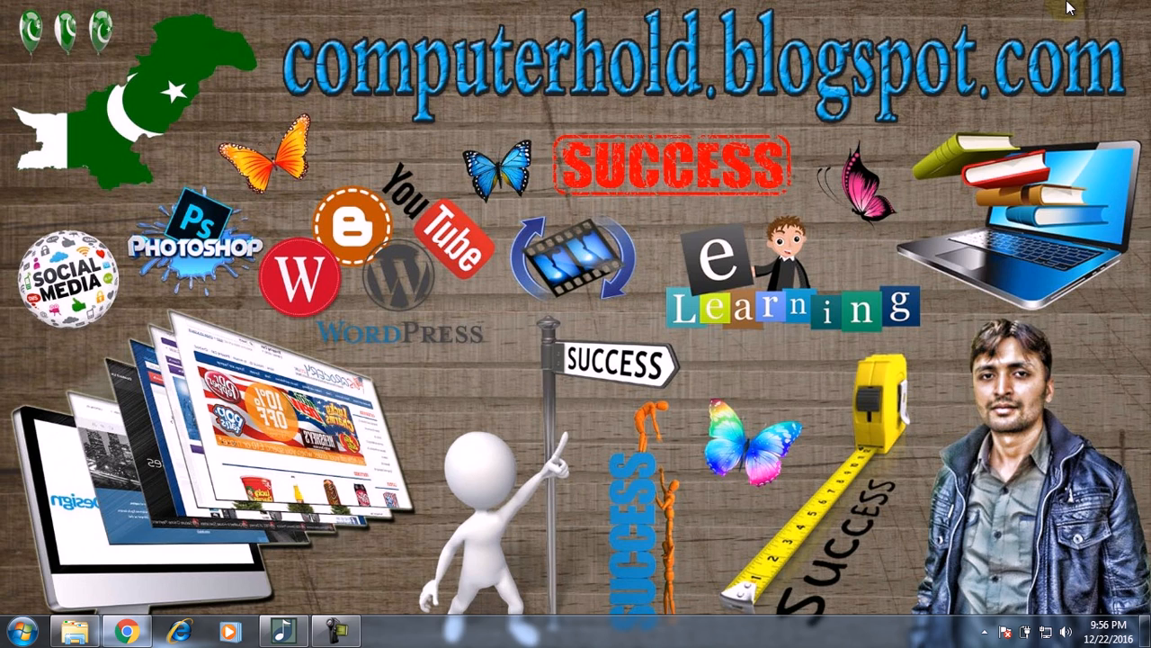